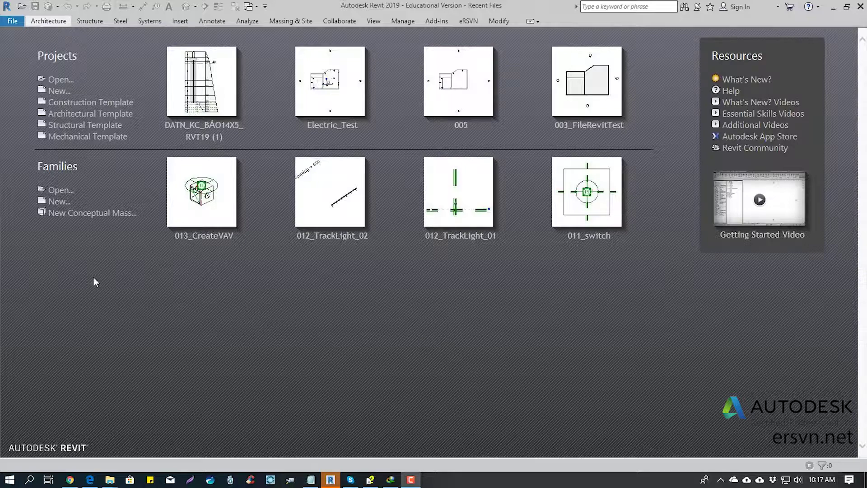
Create a new family from Metric Generic Model.rft and recentre its Ref. Level plan view
left_click(73, 205)
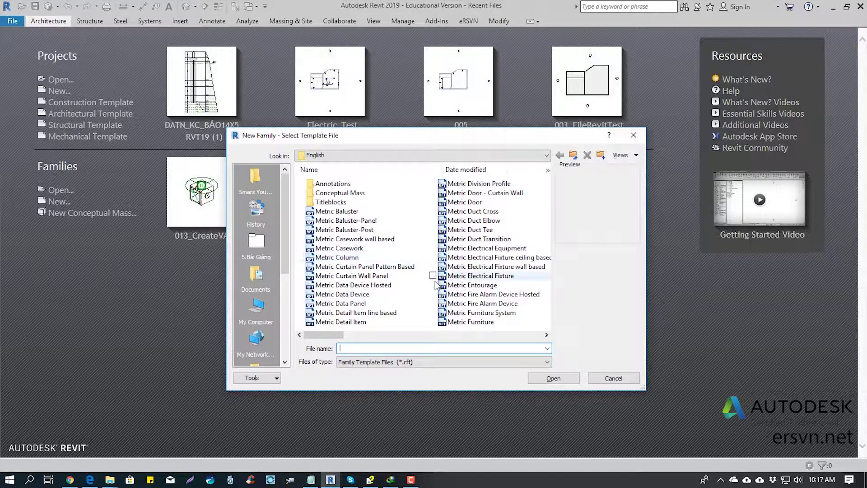
scroll(391, 261, "down", 2)
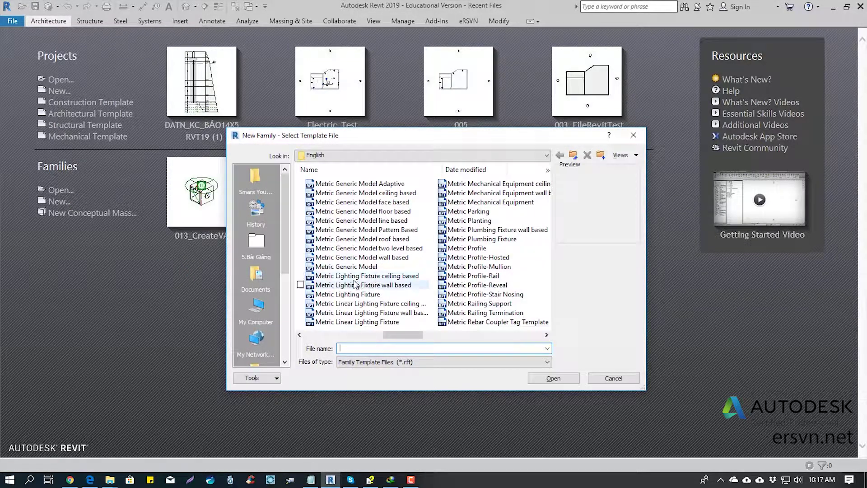
left_click(347, 267)
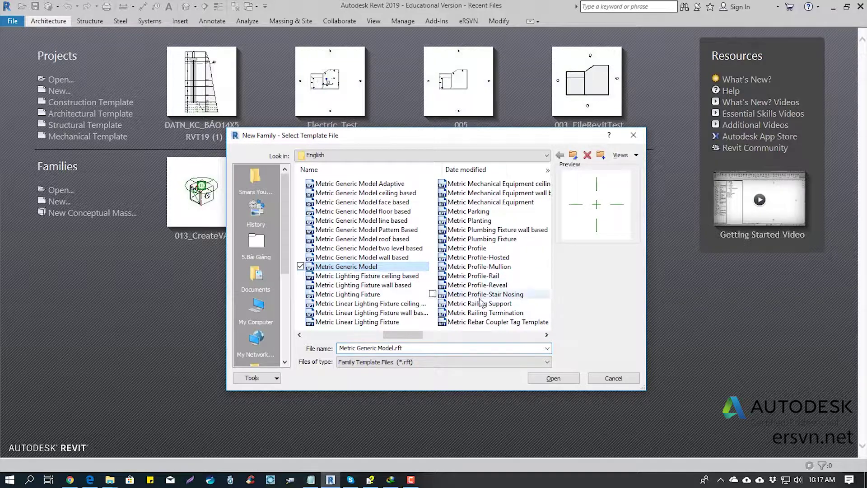
left_click(552, 378)
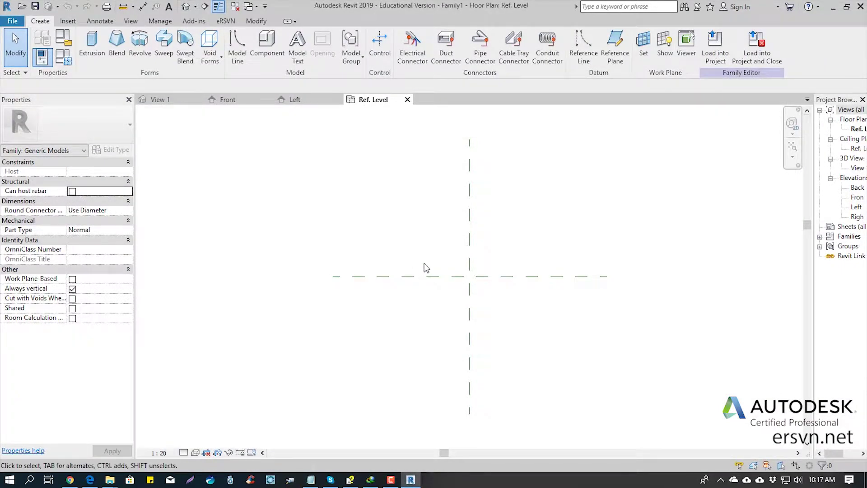
middle_click_drag(415, 243, 350, 250)
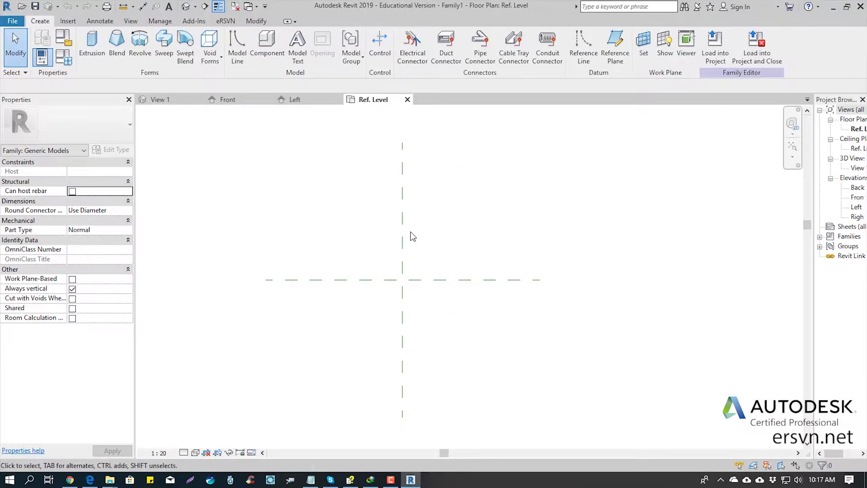
middle_click_drag(412, 236, 417, 226)
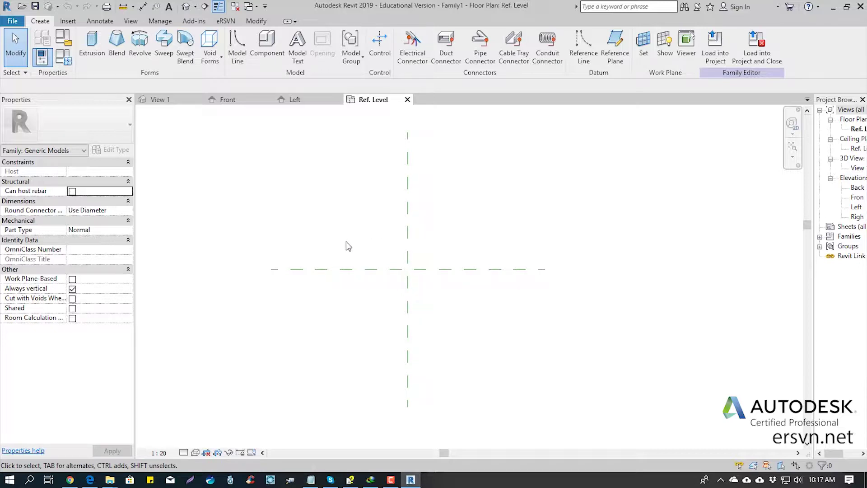
middle_click_drag(346, 228, 366, 230)
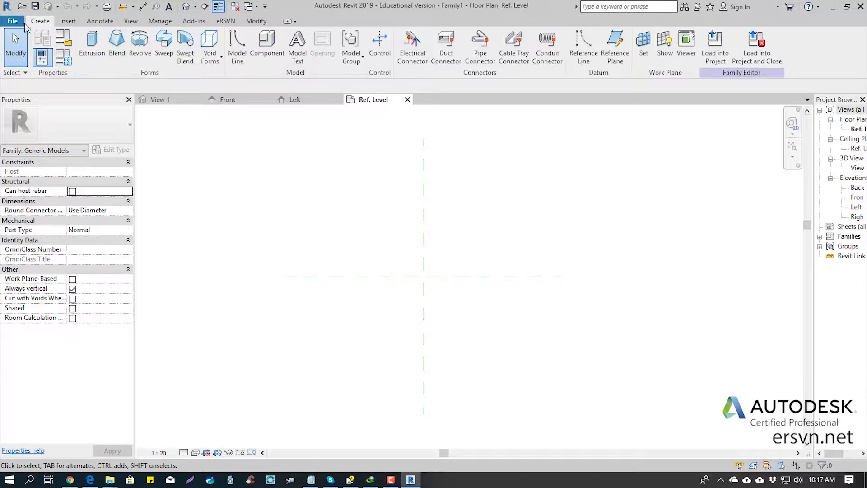
Add four reference planes, offset 300 on each side of the vertical and horizontal centre planes
left_click(616, 59)
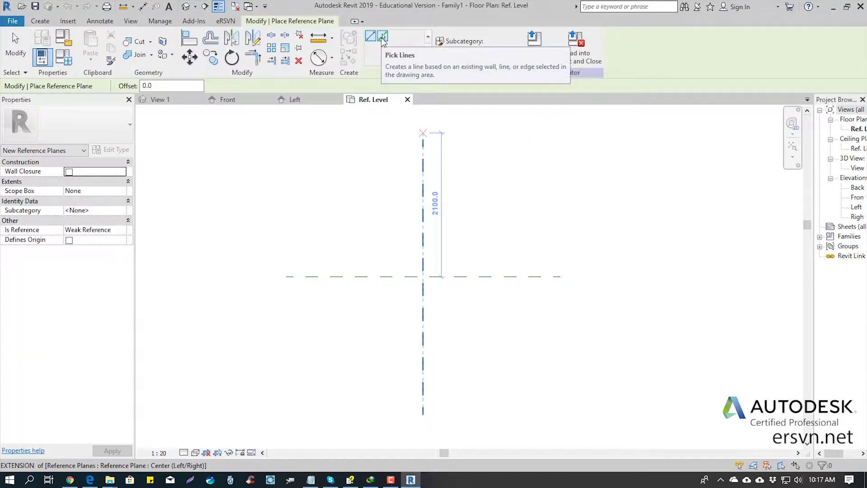
left_click(382, 37)
type("300")
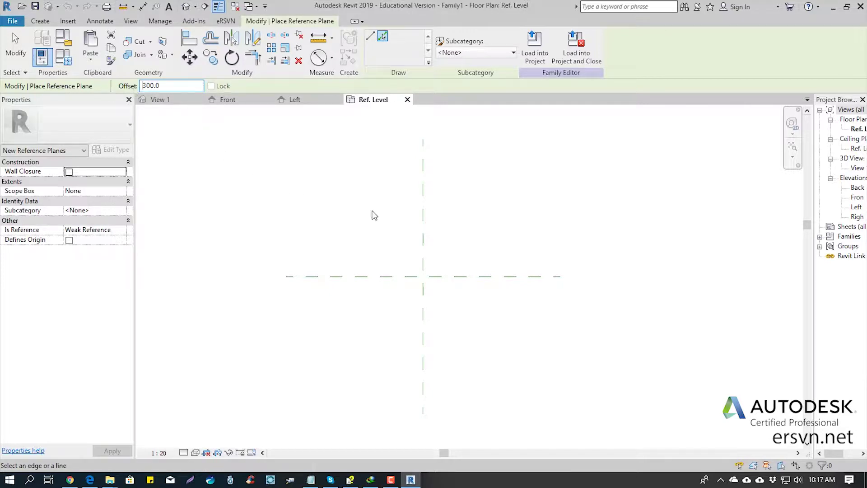
left_click(420, 225)
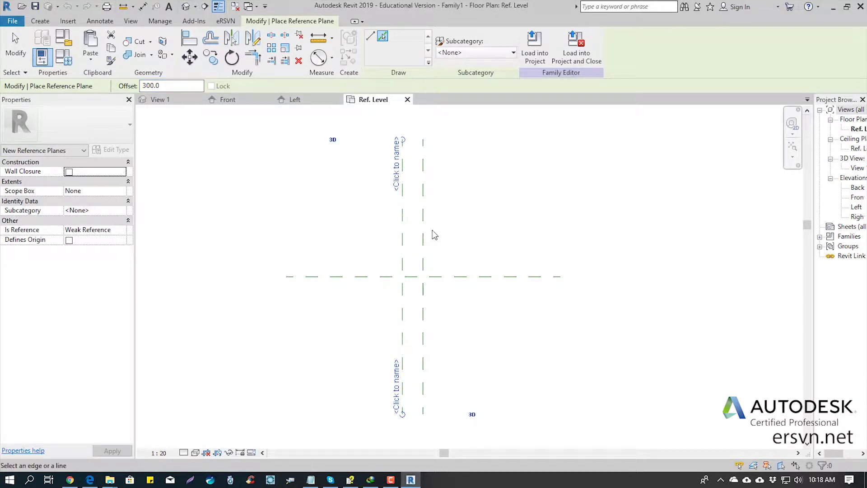
left_click(423, 240)
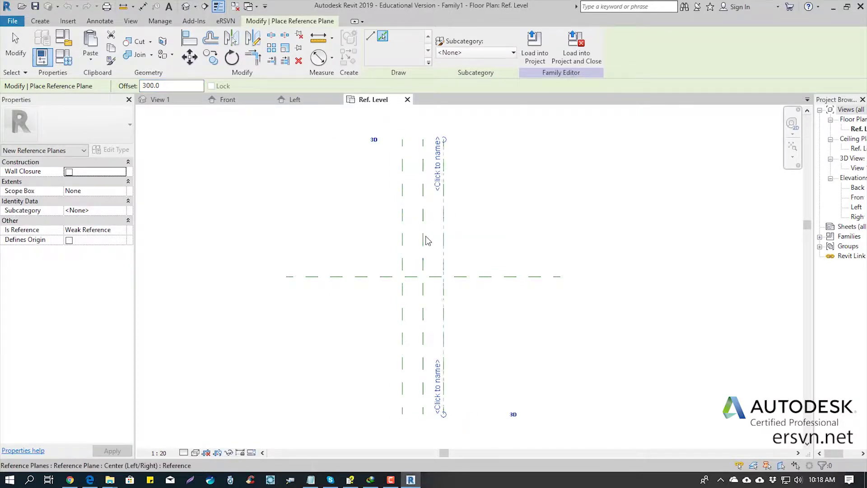
scroll(465, 271, "up", 2)
left_click(476, 291)
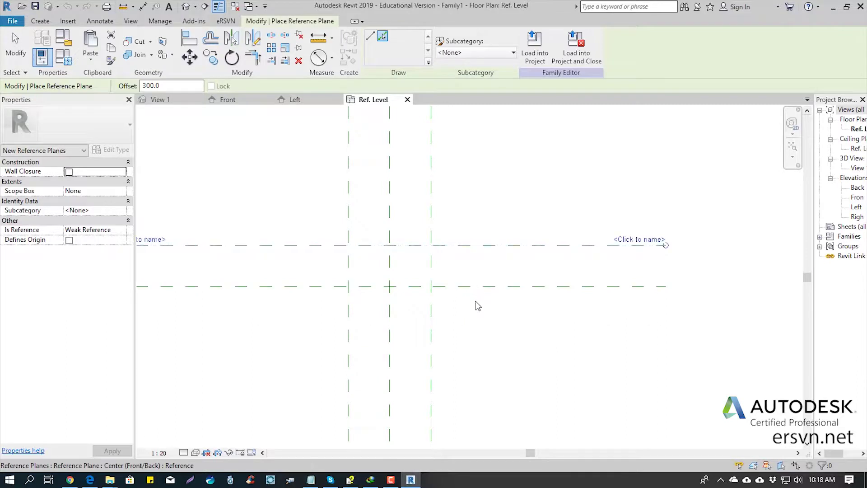
left_click(485, 294)
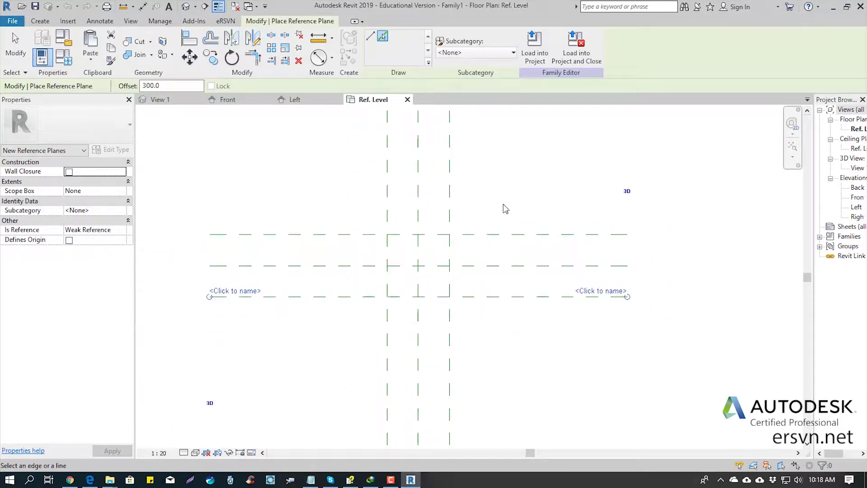
key("Escape")
key("Escape")
scroll(467, 228, "down", 2)
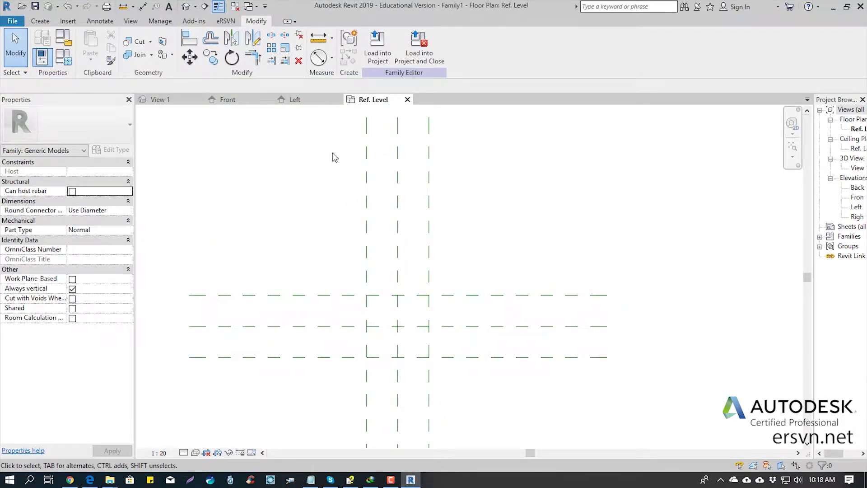
Dimension the three vertical planes as equal 300 | 300 halves plus an overall 600 width
left_click(332, 58)
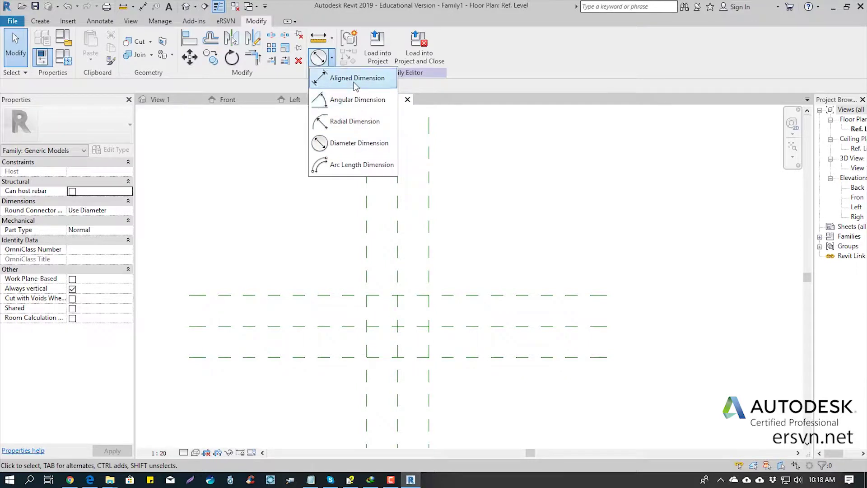
left_click(357, 72)
left_click(366, 233)
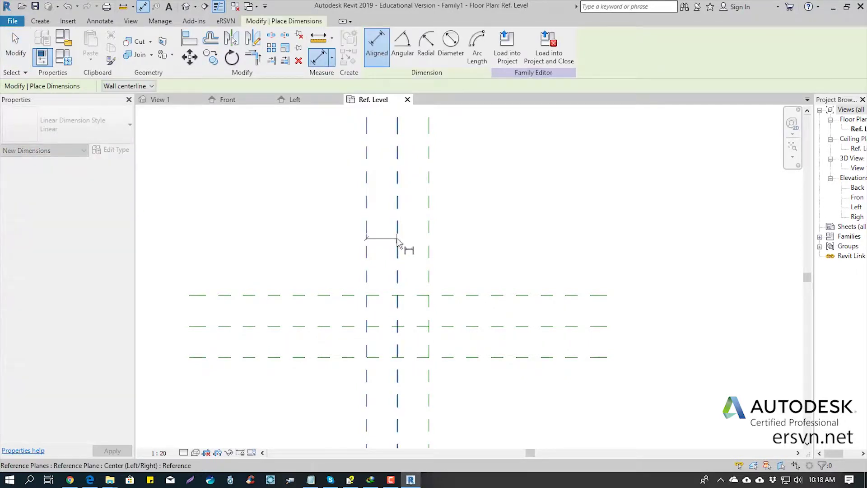
left_click(398, 240)
left_click(428, 247)
left_click(452, 232)
left_click(397, 205)
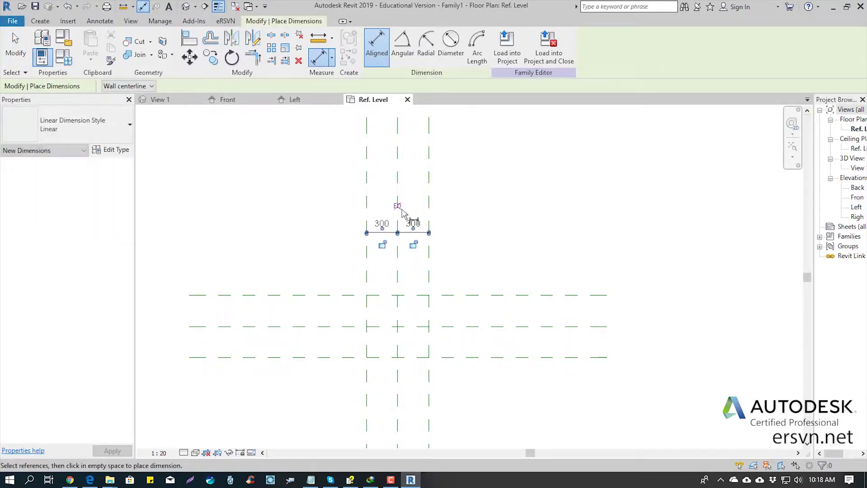
left_click(366, 212)
left_click(429, 206)
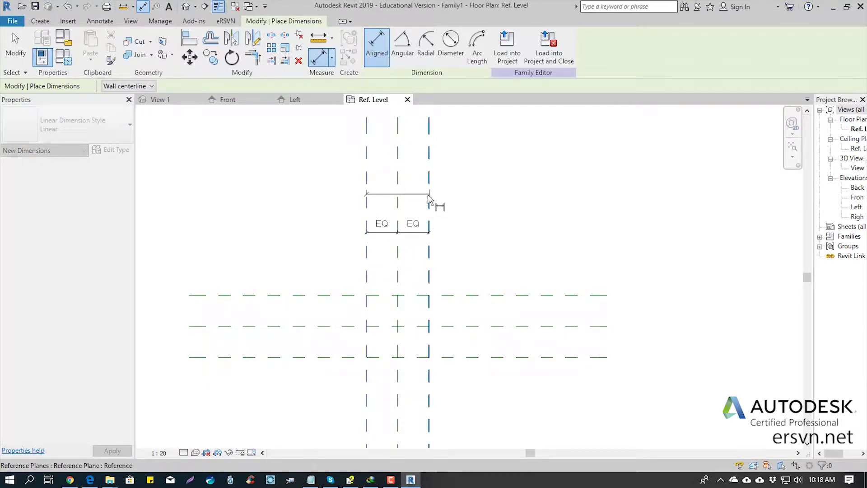
left_click(454, 199)
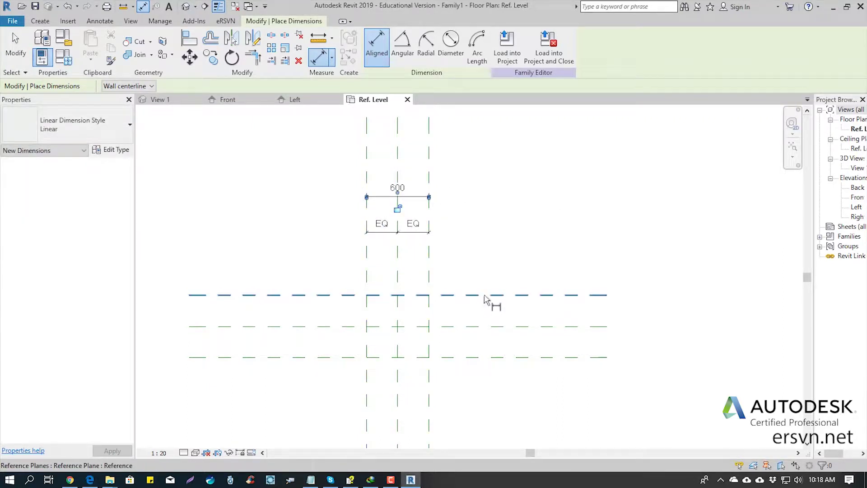
Dimension the three horizontal planes as equal halves plus an overall 600 dimension
left_click(473, 295)
left_click(473, 326)
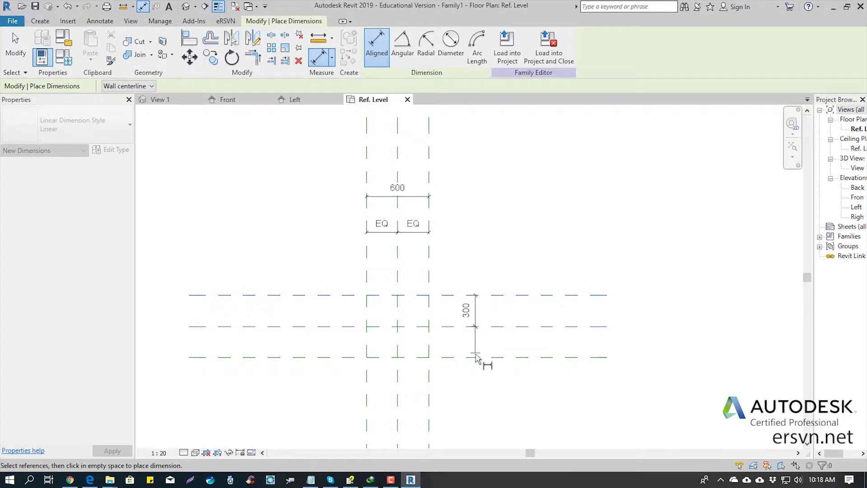
left_click(481, 357)
left_click(484, 384)
left_click(458, 330)
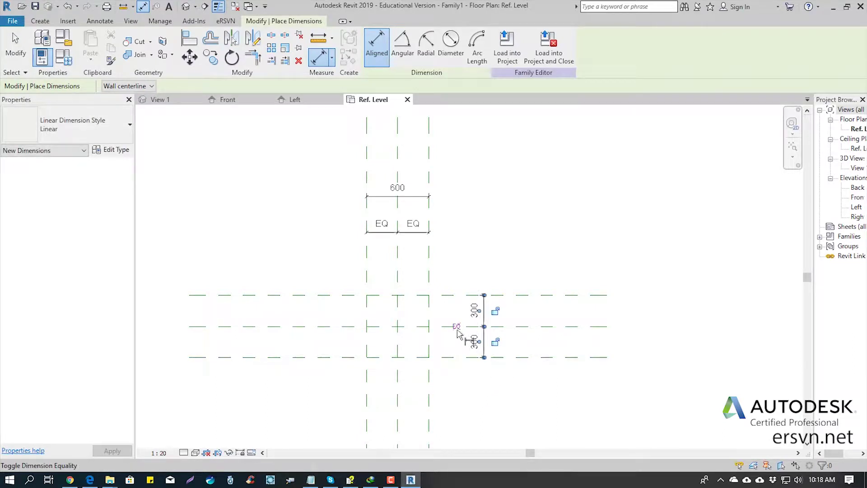
left_click(515, 357)
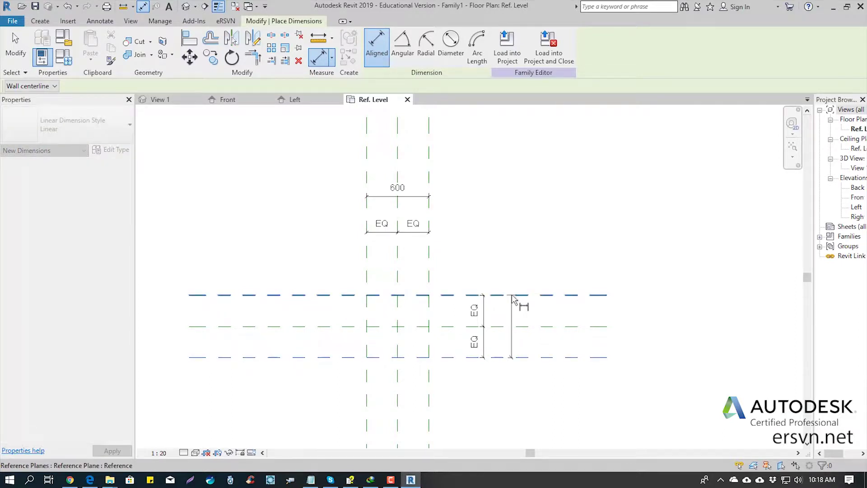
left_click(512, 296)
left_click(517, 271)
key("Escape")
key("Escape")
middle_click_drag(482, 198, 478, 238)
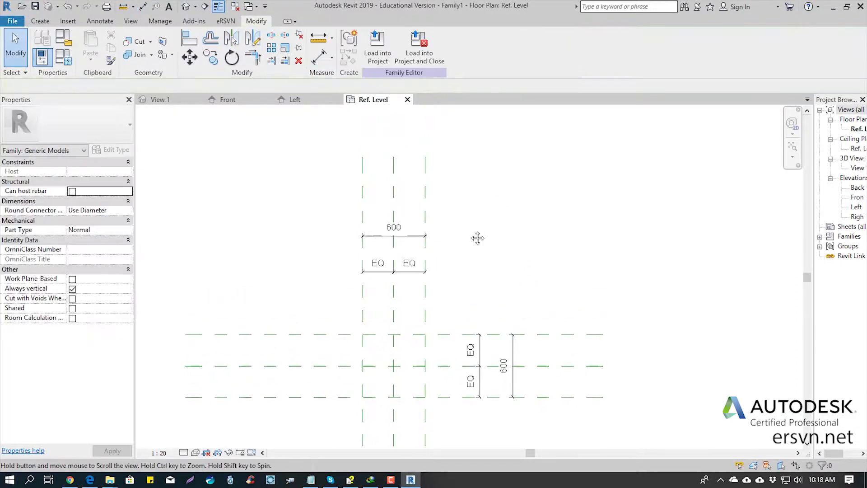
left_click(406, 237)
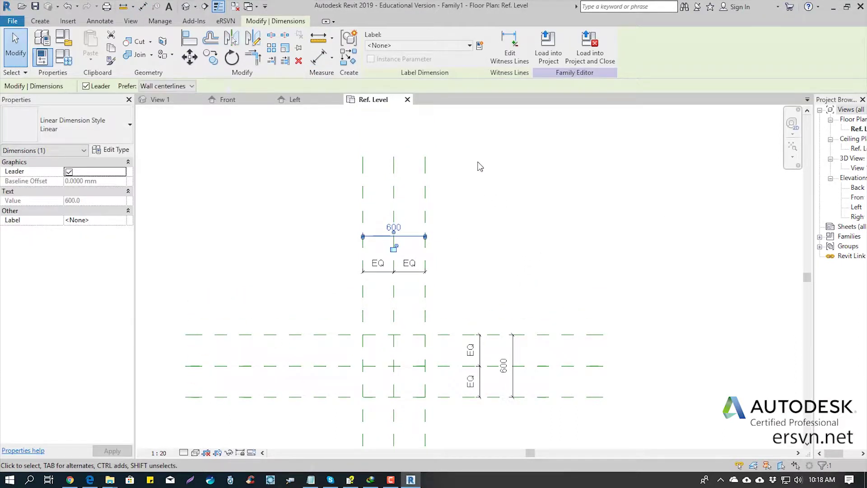
Label the horizontal 600 dimension with a new instance parameter named Width
left_click(479, 46)
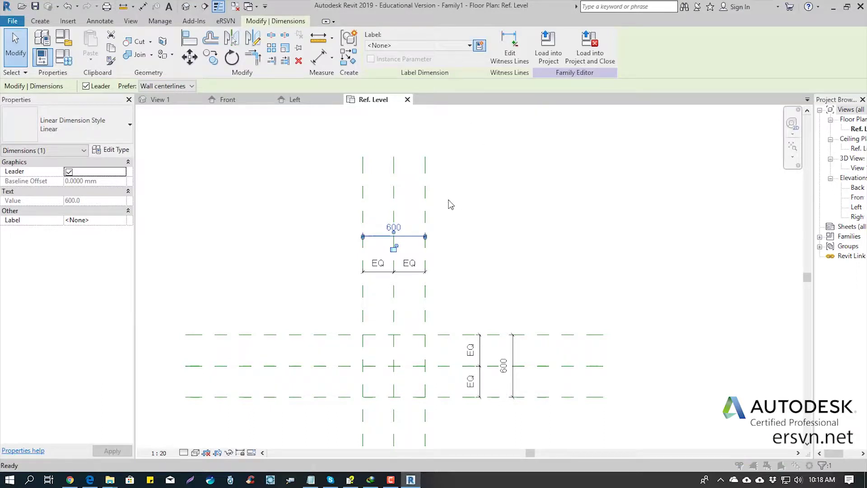
type("Width")
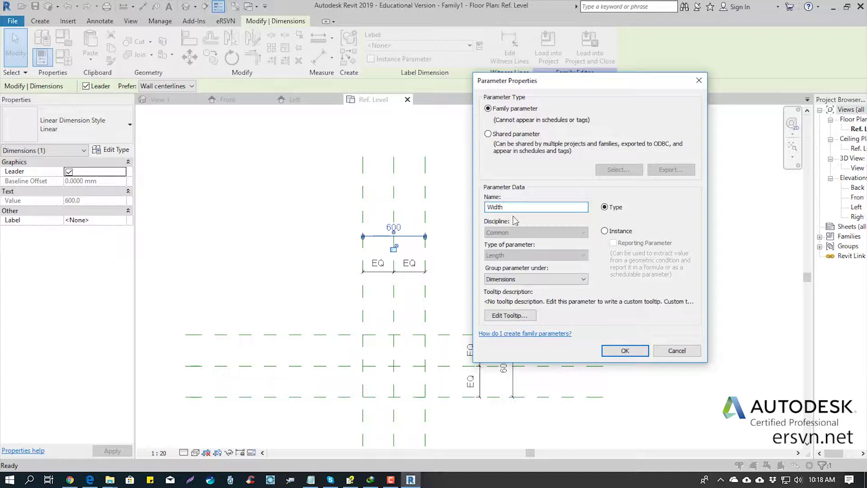
left_click(605, 231)
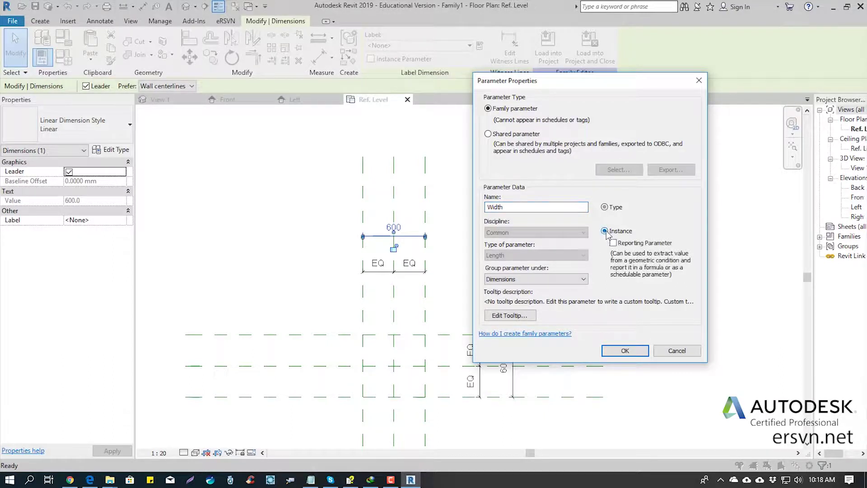
left_click(617, 350)
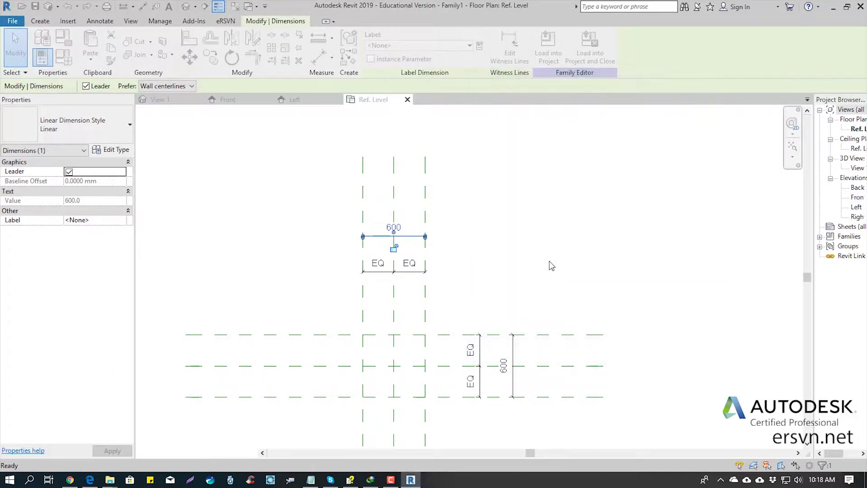
left_click(522, 250)
Label the vertical 600 dimension with an instance parameter named Length and zoom to fit
left_click(513, 366)
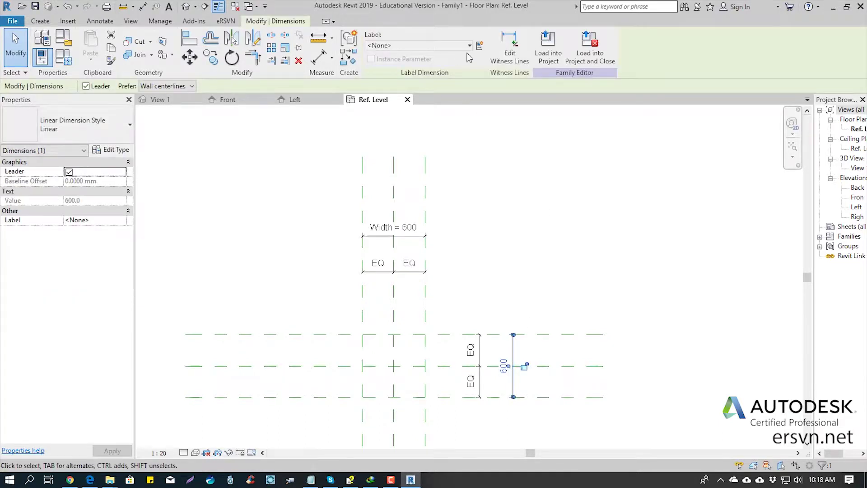
left_click(480, 45)
type("L")
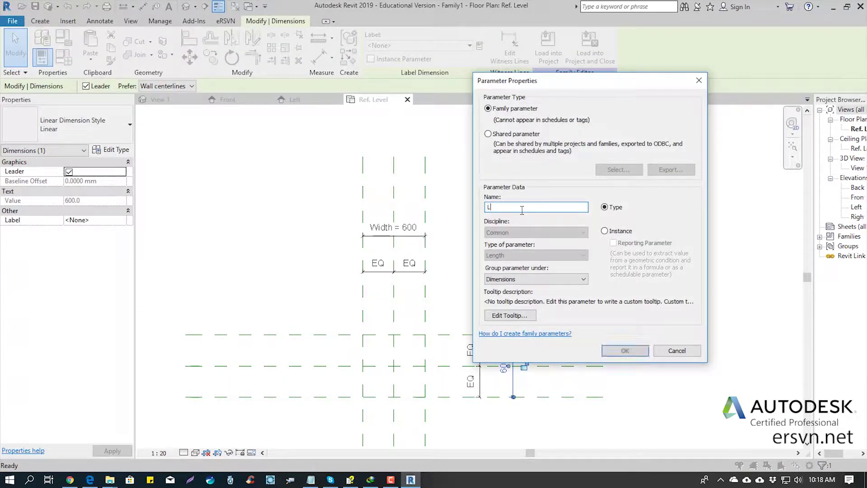
type("ength")
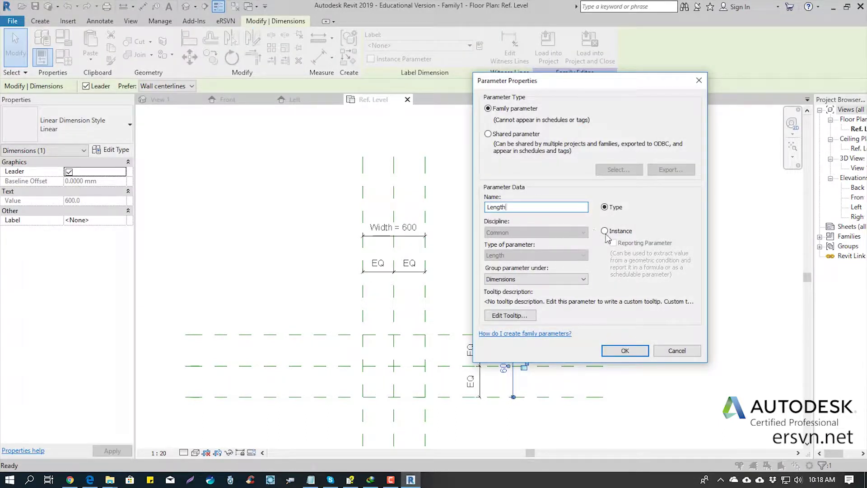
left_click(605, 230)
left_click(625, 350)
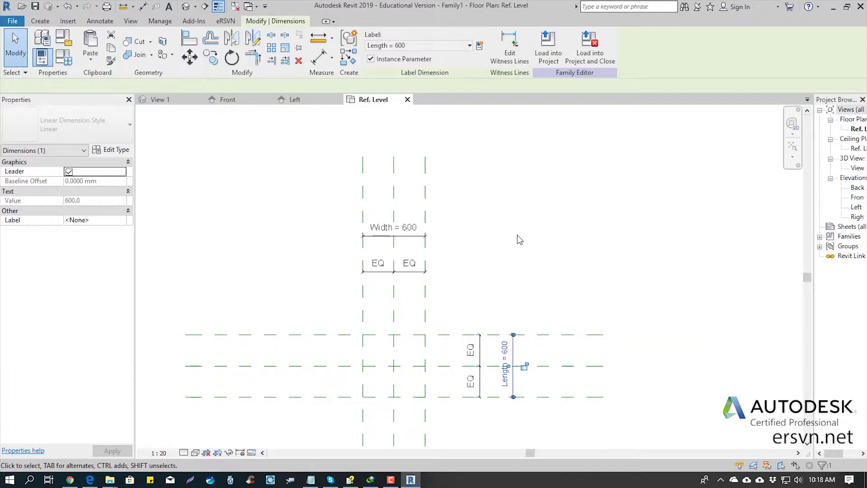
middle_click(477, 209)
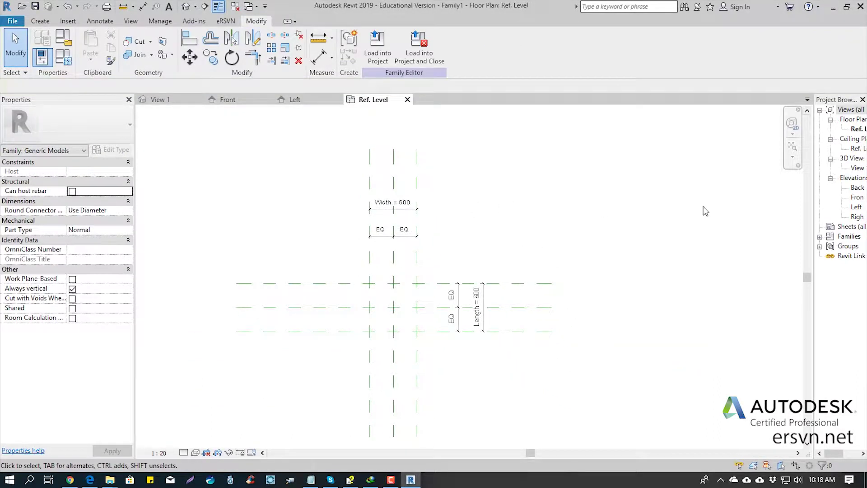
Open the Front elevation view and start the Reference Plane tool around the Ref. Level
left_click_drag(813, 203, 740, 205)
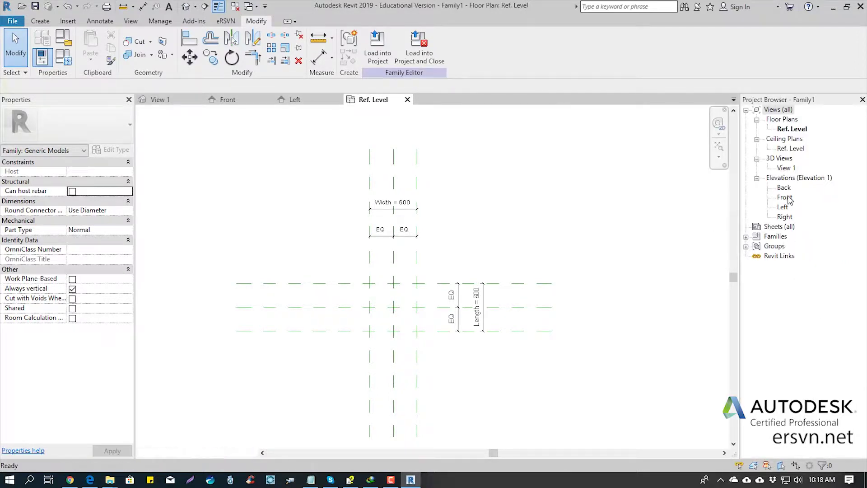
double_click(785, 197)
scroll(416, 340, "up", 2)
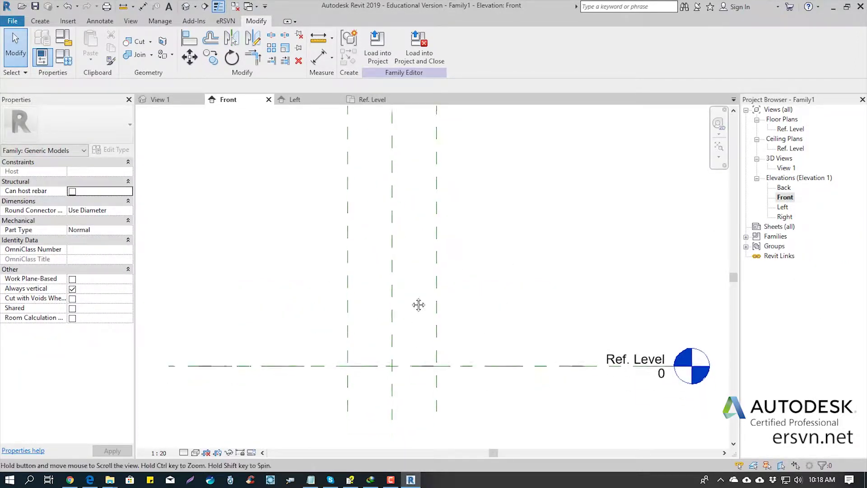
middle_click_drag(418, 304, 418, 275)
left_click(41, 21)
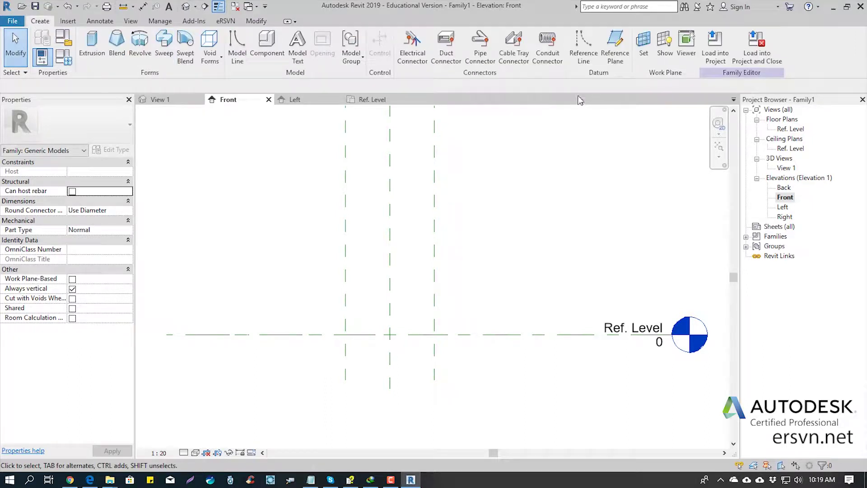
left_click(617, 54)
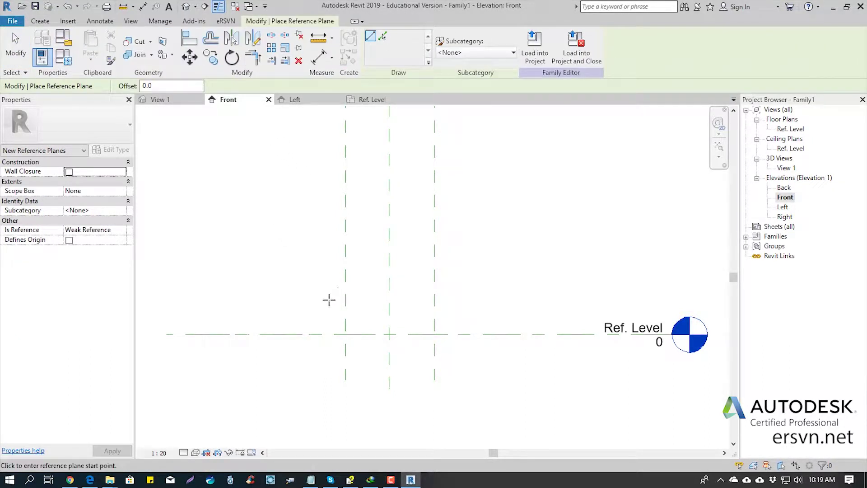
middle_click_drag(329, 300, 358, 323)
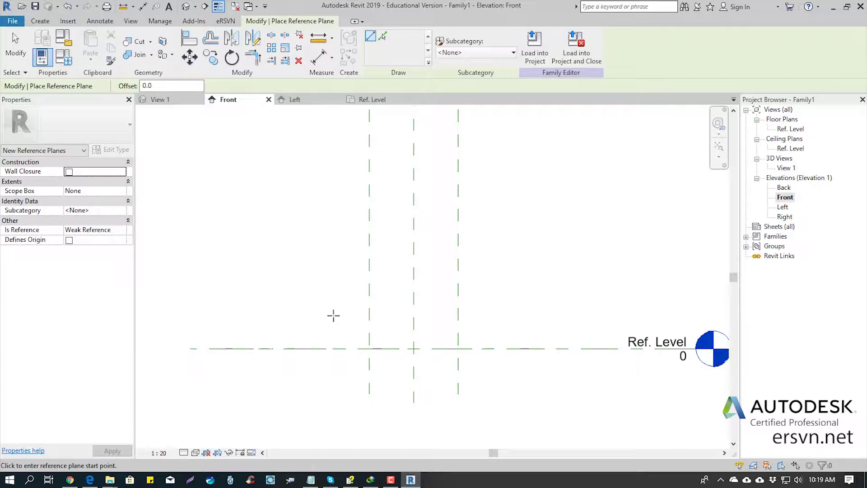
middle_click_drag(388, 322, 382, 290)
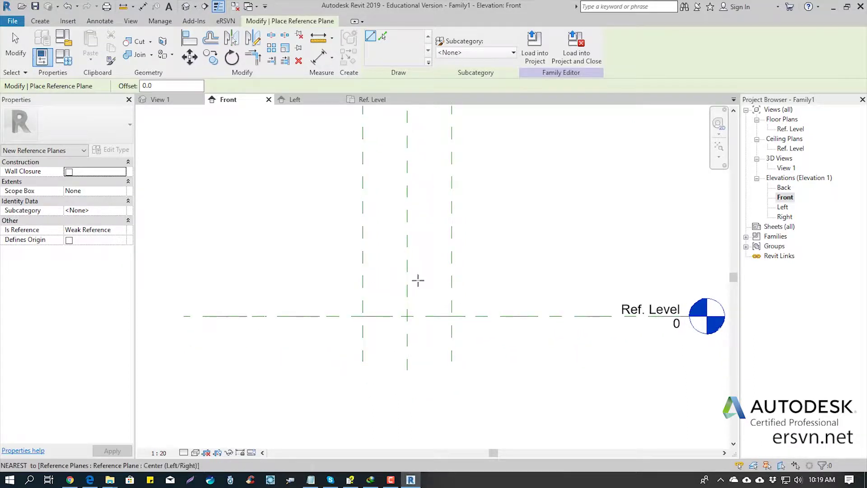
Add reference planes offset 50 above and below the Ref. Level using Pick Lines
left_click(382, 37)
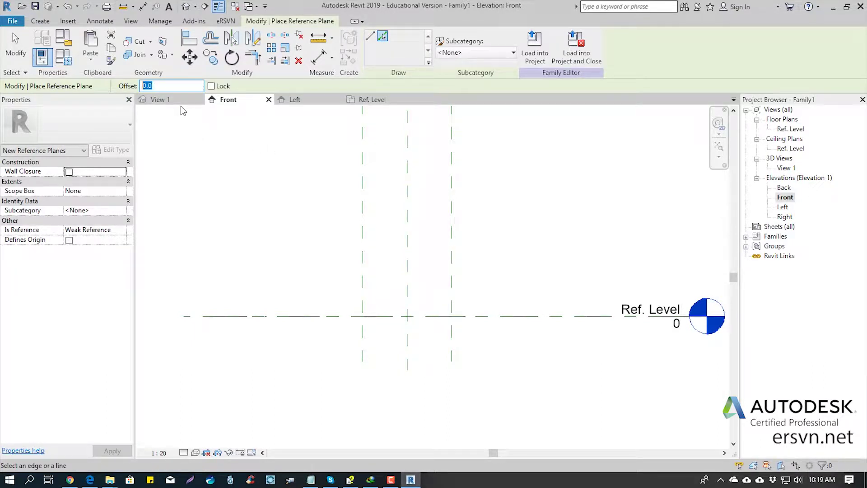
type("5.0")
left_click_drag(154, 86, 140, 87)
key("Return")
left_click(299, 316)
left_click(301, 321)
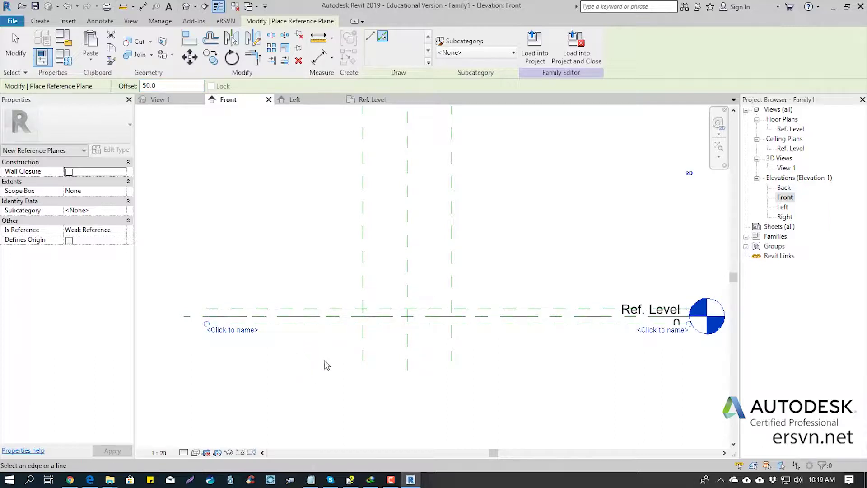
Add reference planes offset 300 above and below the Ref. Level
double_click(157, 86)
type("30")
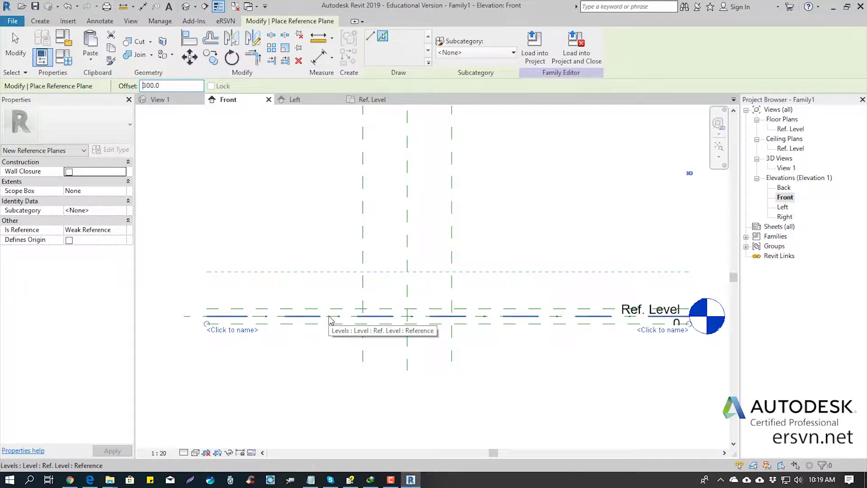
left_click(329, 319)
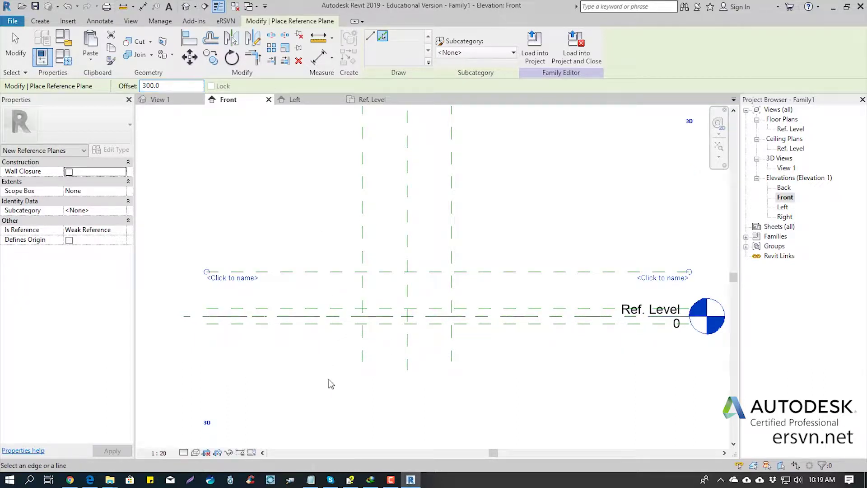
left_click(327, 321)
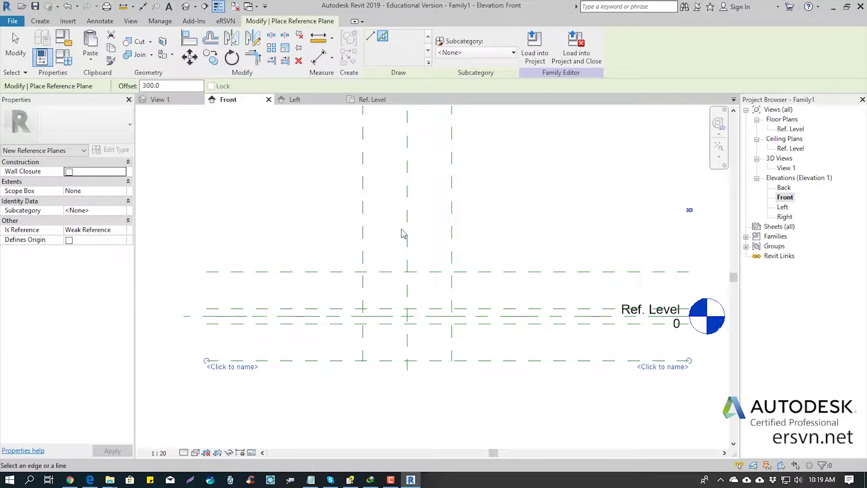
Dimension the two 50-offset planes as equal halves about Ref. Level with an overall 100
key("Escape")
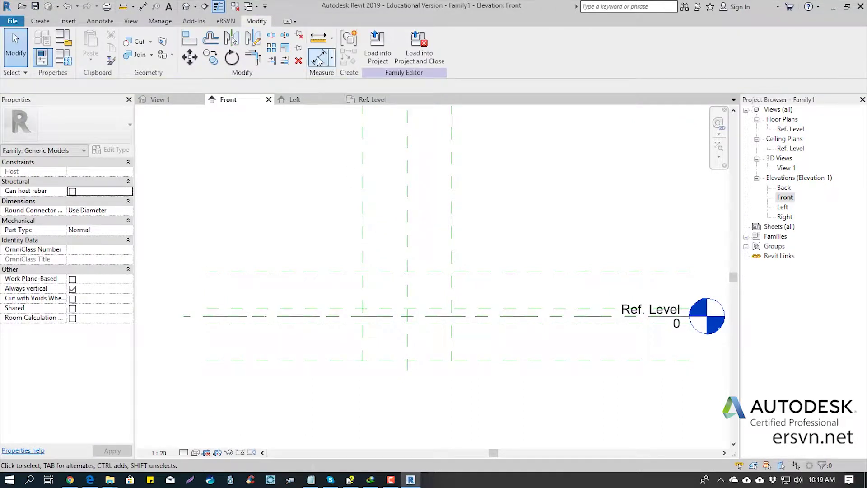
left_click(319, 61)
scroll(284, 353, "up", 3)
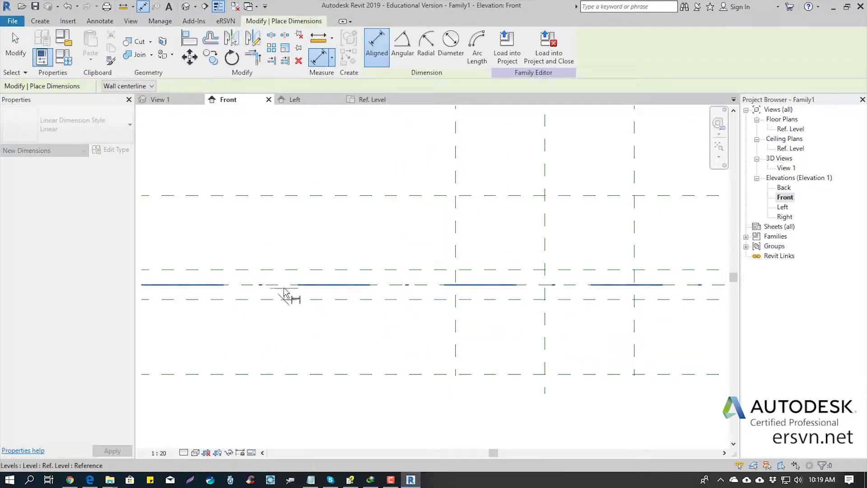
left_click(284, 284)
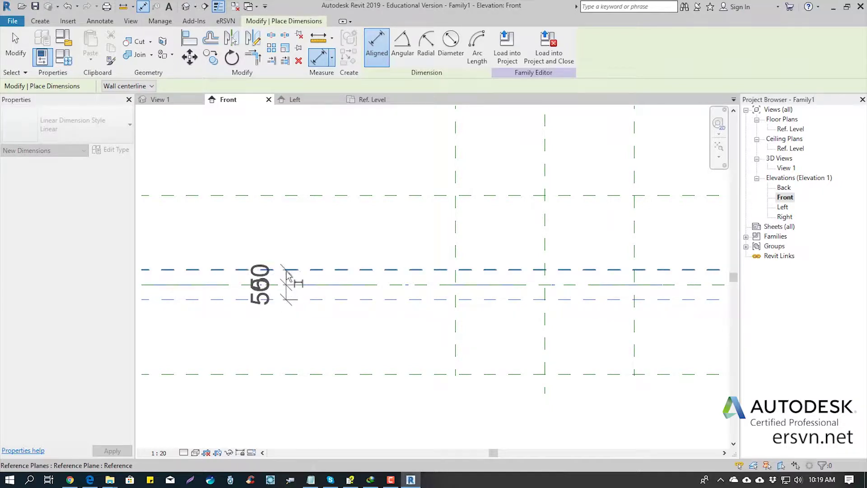
mouse_move(286, 250)
middle_mouse_down()
mouse_move(462, 220)
mouse_move(309, 220)
middle_mouse_up()
left_click(270, 254)
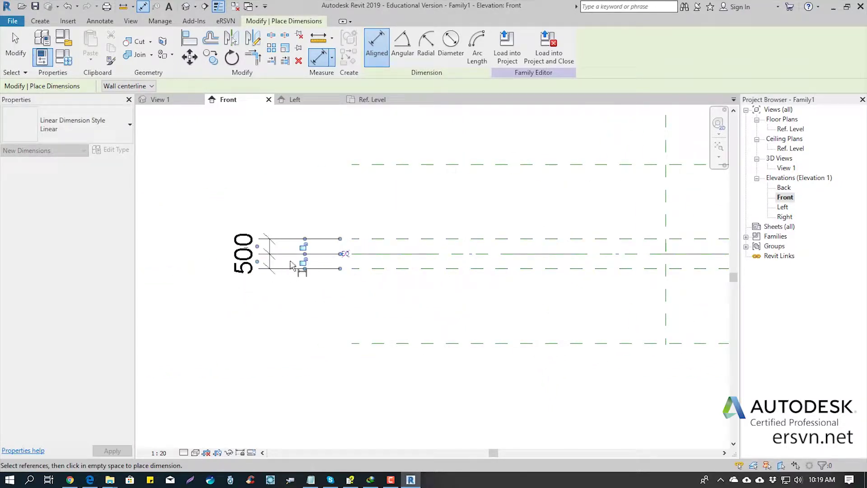
left_click(345, 254)
left_click(379, 268)
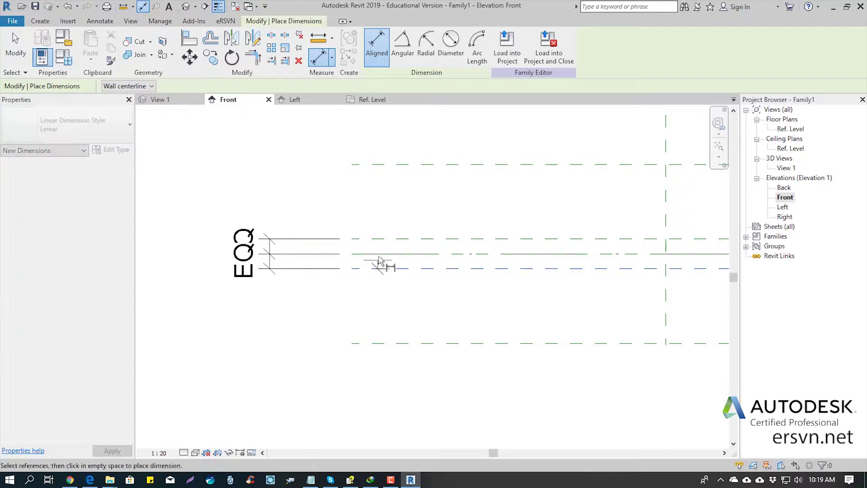
left_click(219, 264)
scroll(215, 267, "down", 2)
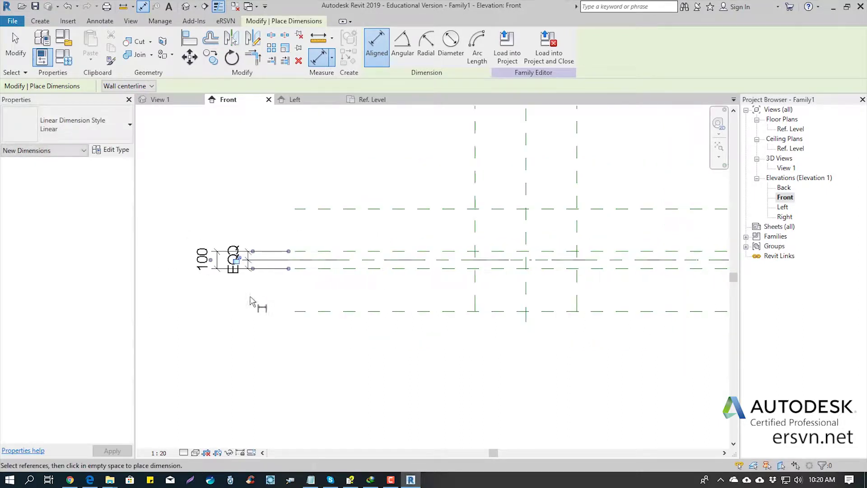
Dimension the 300-offset planes as equal halves about Ref. Level with an overall 600
left_click(357, 312)
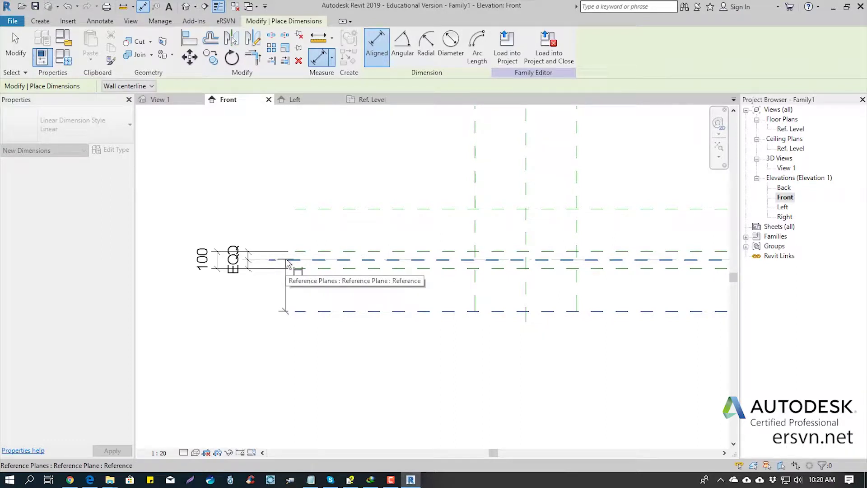
left_click(286, 260)
left_click(305, 209)
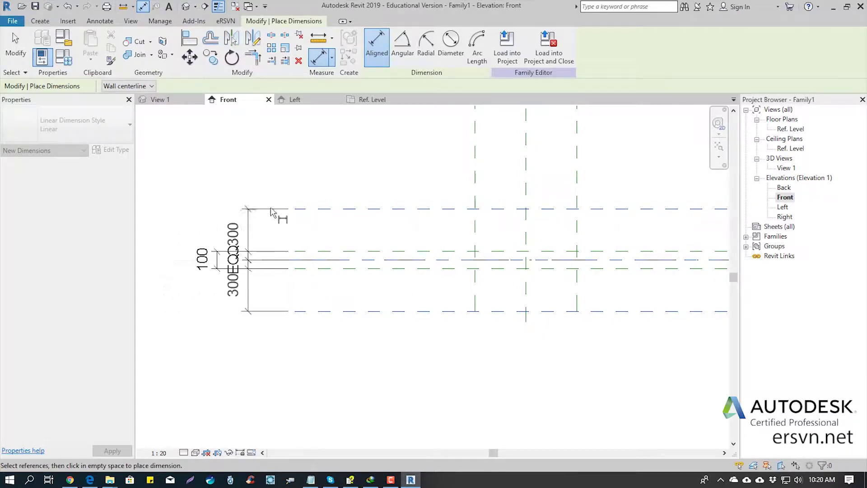
left_click(371, 228)
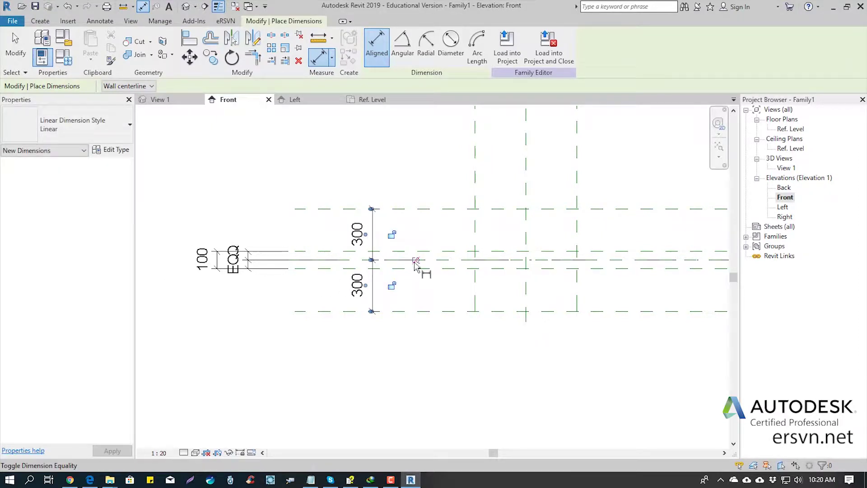
left_click(416, 260)
left_click(333, 311)
left_click(323, 208)
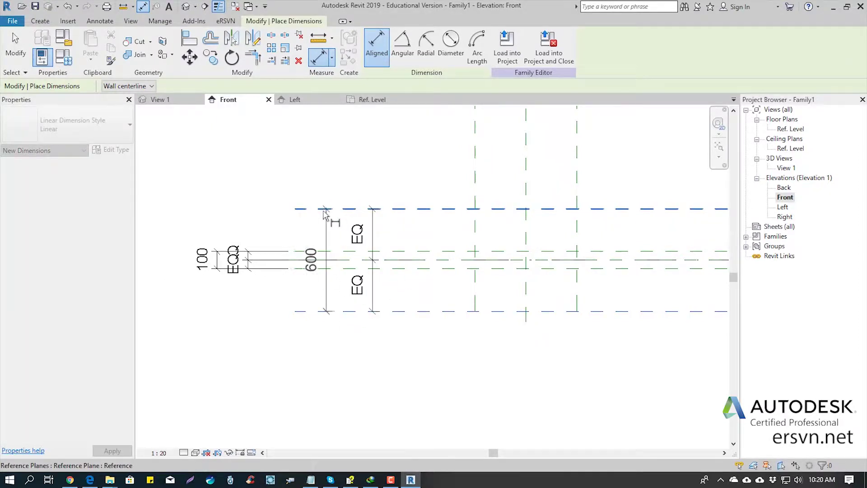
left_click(313, 233)
key("Escape")
key("Escape")
Label the 100 dimension with a new instance parameter named Spacing
scroll(337, 194, "down", 2)
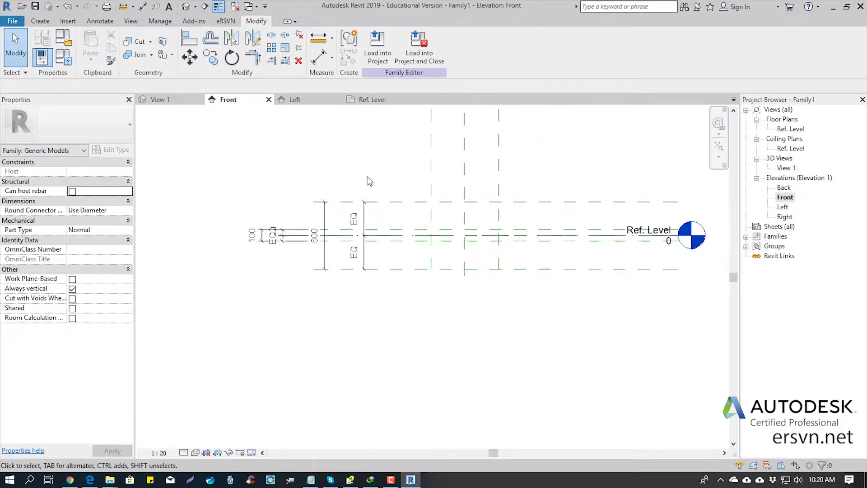
scroll(336, 212, "up", 2)
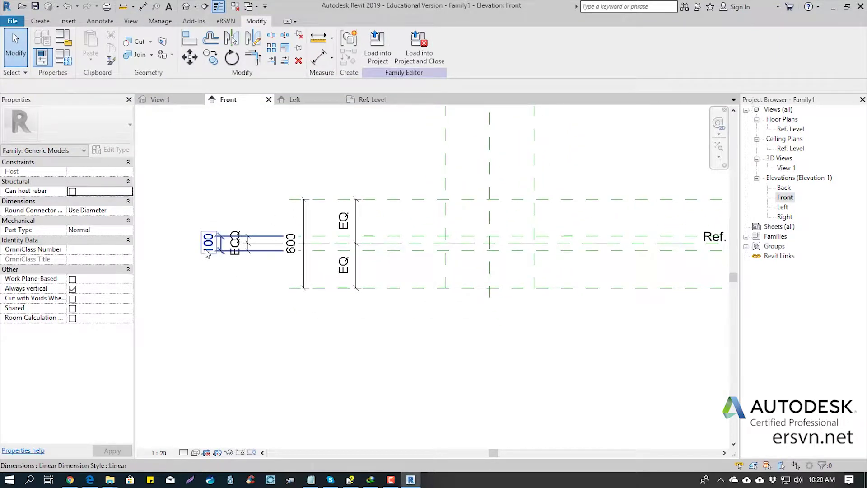
scroll(288, 212, "up", 1)
middle_click_drag(288, 212, 273, 204)
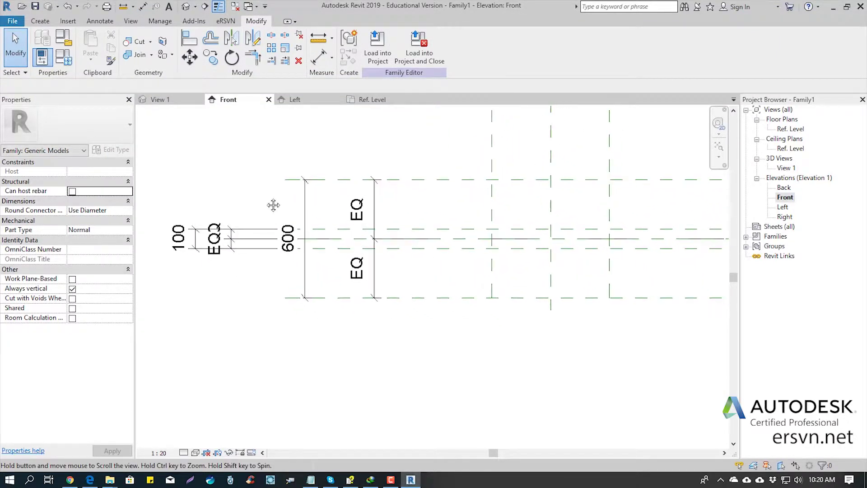
left_click(180, 237)
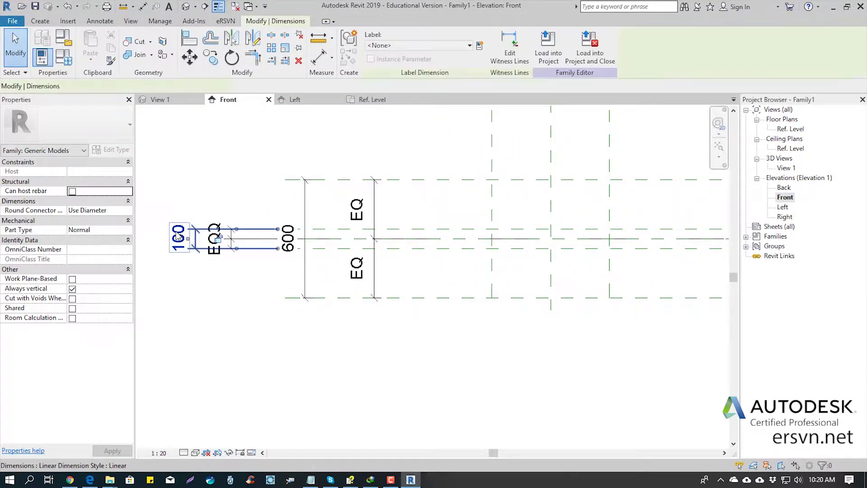
left_click(479, 45)
type("Spacing")
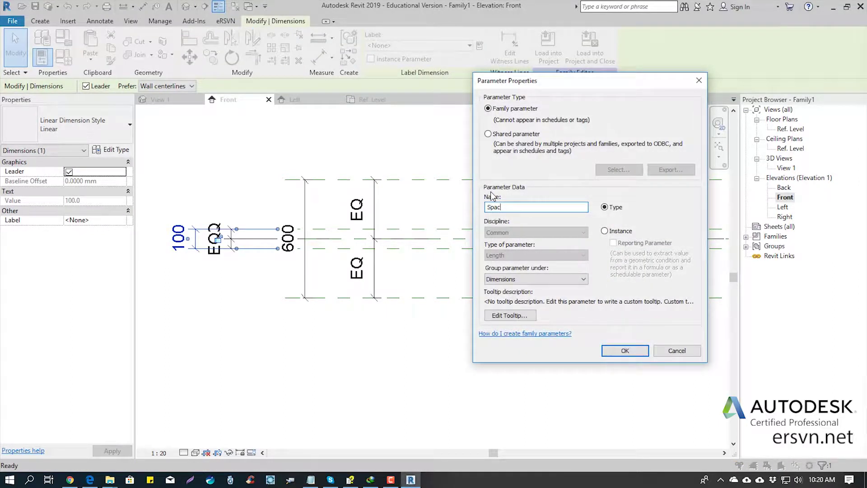
left_click(604, 231)
left_click(625, 351)
left_click(357, 157)
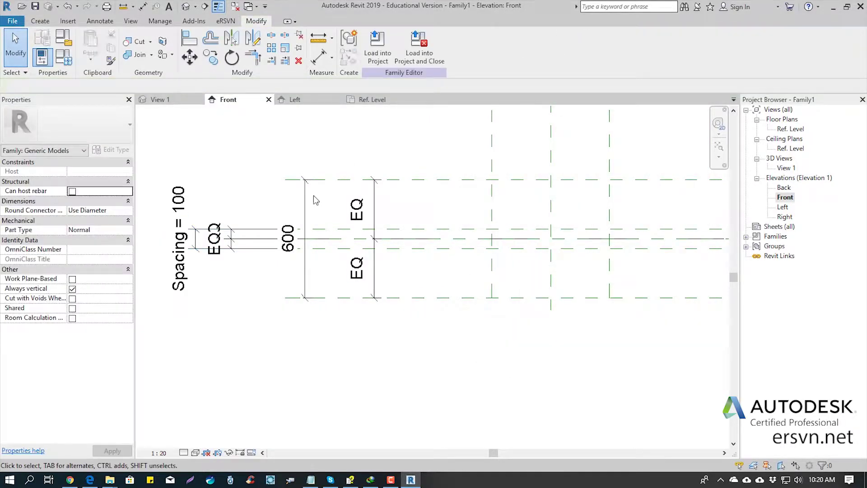
Label the overall 600 dimension with a new instance parameter named Height
left_click(306, 199)
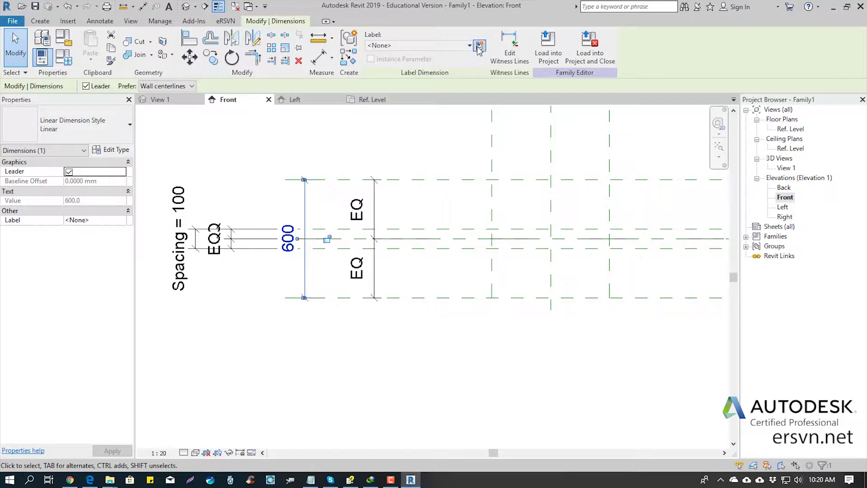
left_click(480, 46)
type("Height")
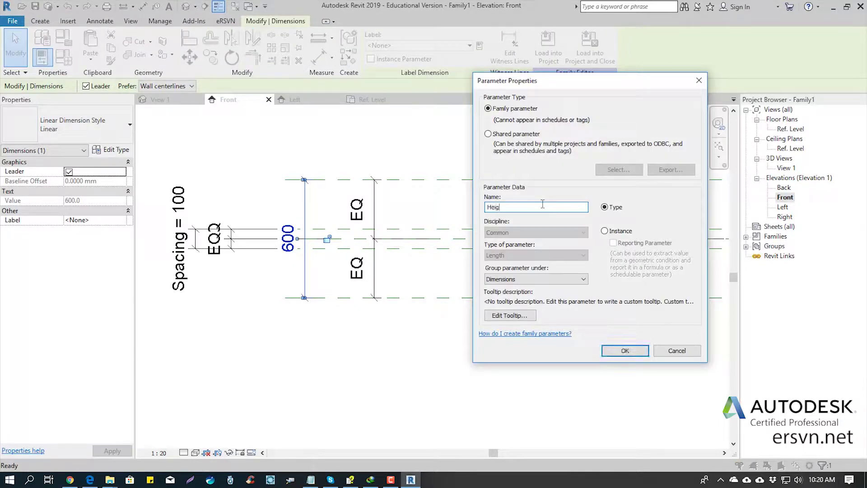
left_click(604, 232)
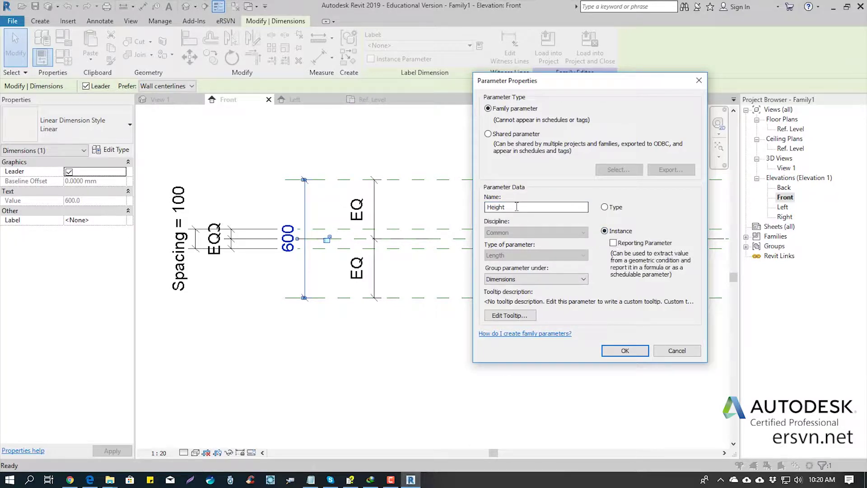
left_click(624, 350)
left_click(422, 147)
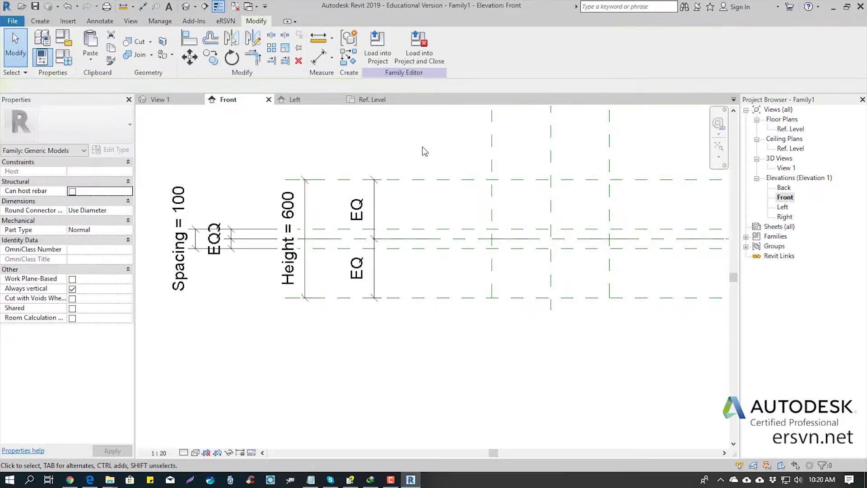
scroll(422, 146, "down", 2)
mouse_move(398, 273)
middle_mouse_down()
mouse_move(432, 278)
mouse_move(377, 301)
middle_mouse_up()
scroll(350, 197, "up", 2)
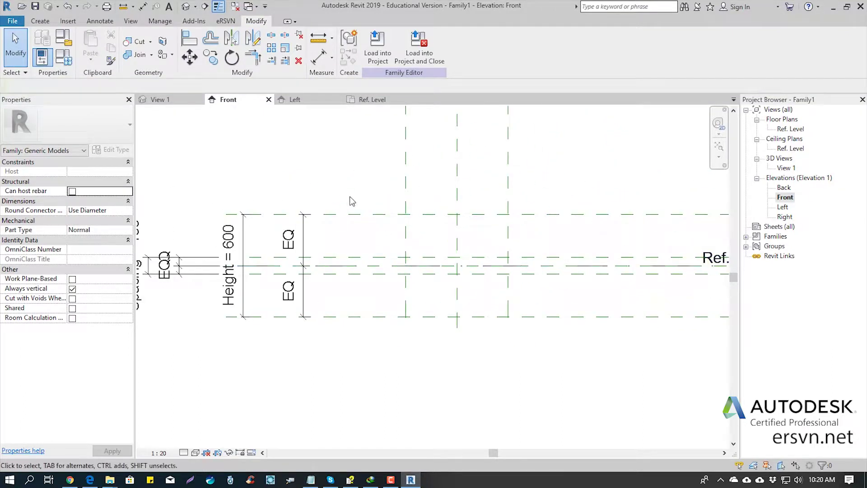
mouse_move(350, 197)
middle_mouse_down()
mouse_move(443, 188)
mouse_move(362, 190)
middle_mouse_up()
Start a solid extrusion and pick the left, top, right and middle planes as locked sketch lines
scroll(383, 188, "down", 1)
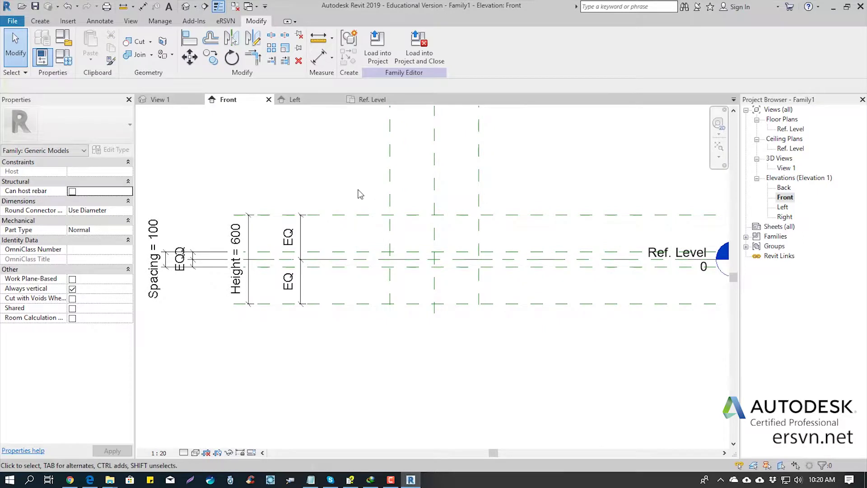
left_click(39, 22)
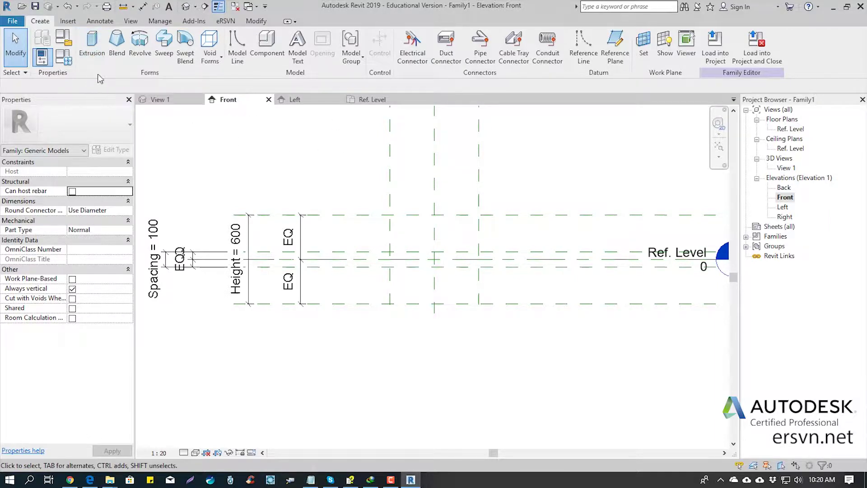
left_click(94, 59)
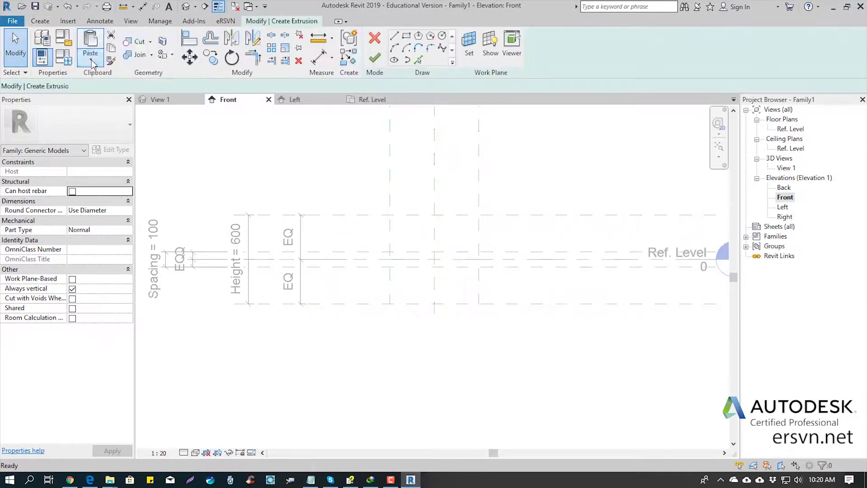
left_click(418, 60)
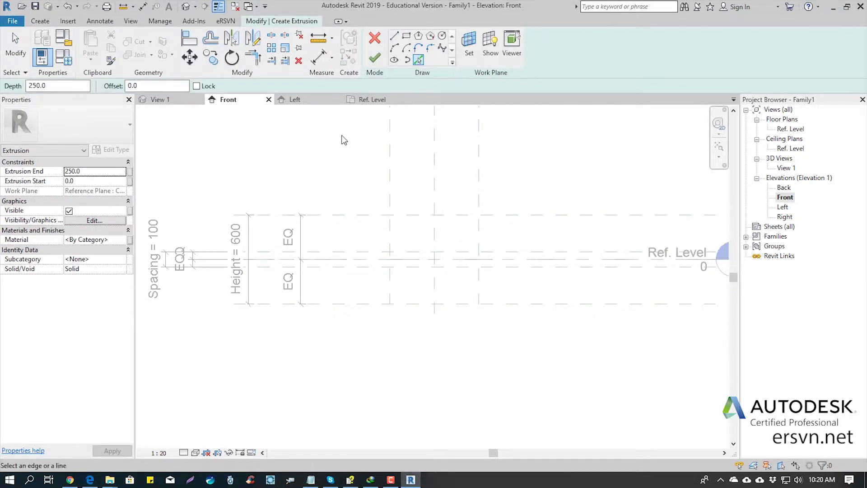
scroll(382, 231, "up", 2)
scroll(392, 237, "up", 1)
left_click(399, 240)
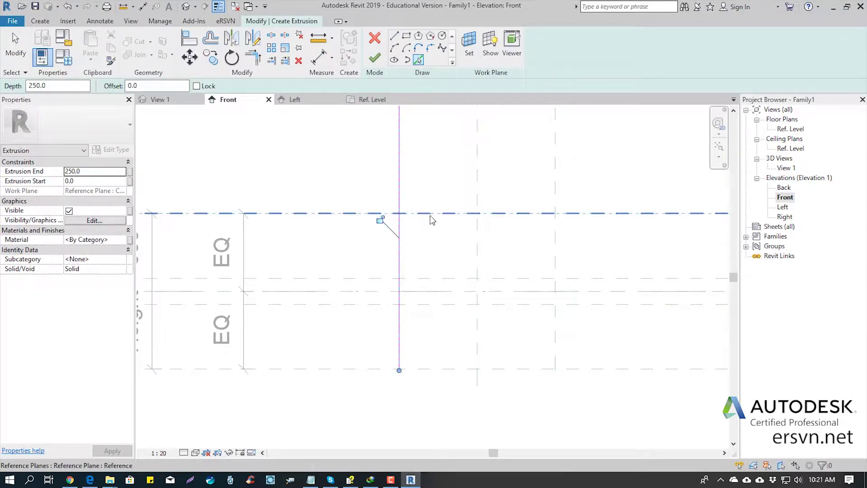
key("ctrl+z")
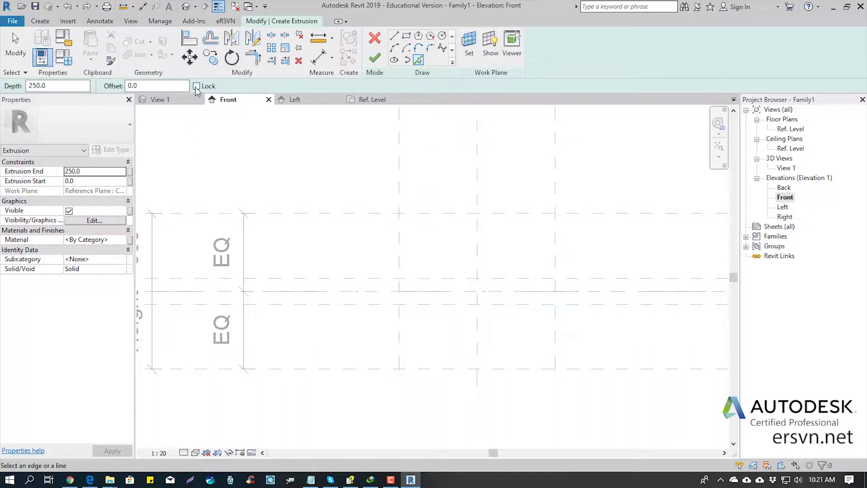
left_click(400, 256)
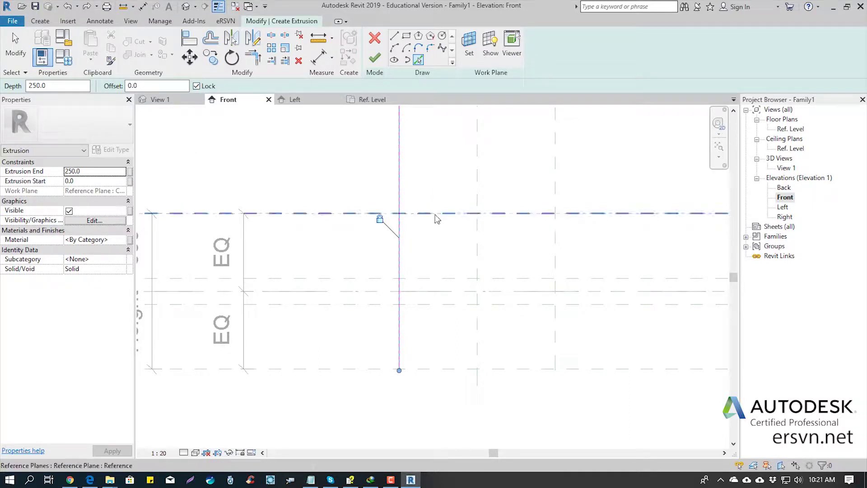
left_click(435, 214)
left_click(548, 244)
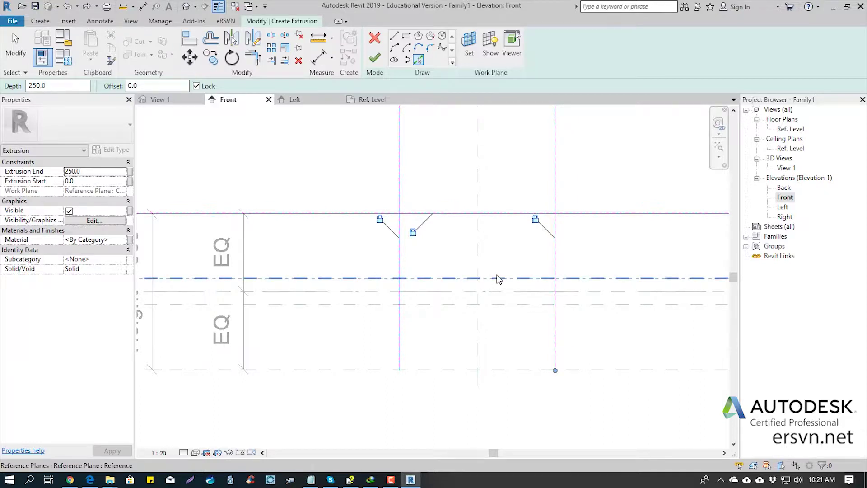
left_click(500, 278)
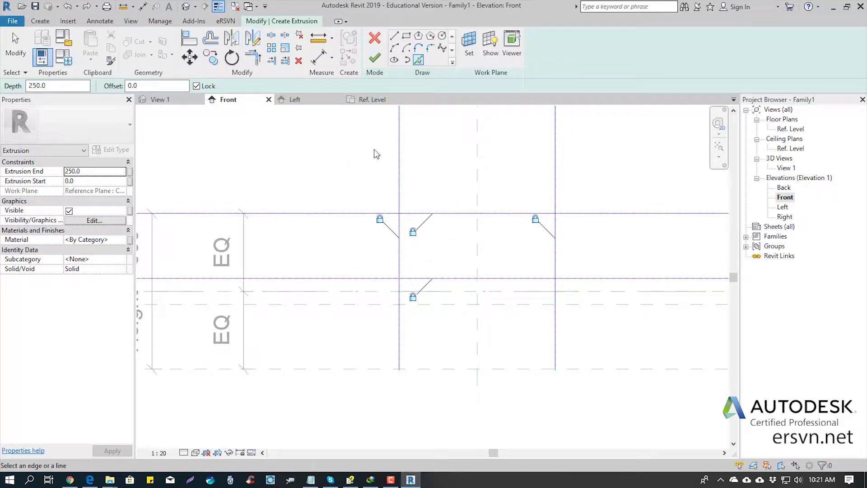
Trim the picked sketch lines into corners to close the upper rectangle
left_click(252, 63)
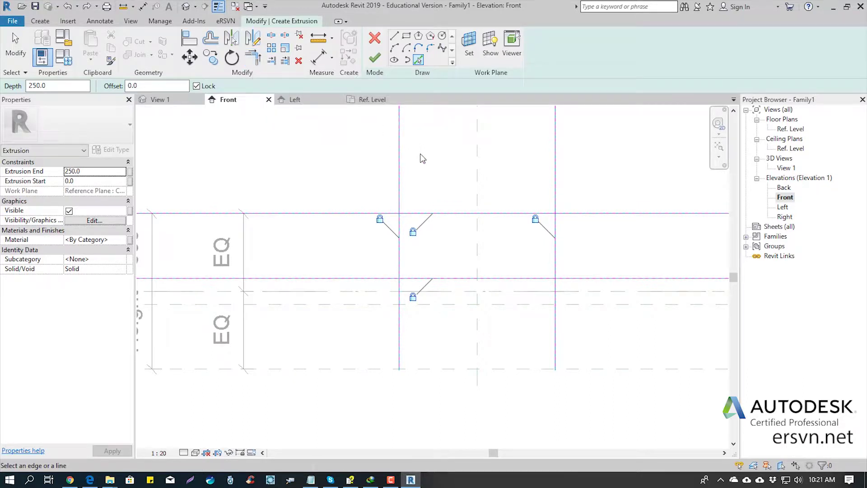
left_click(417, 218)
left_click(551, 214)
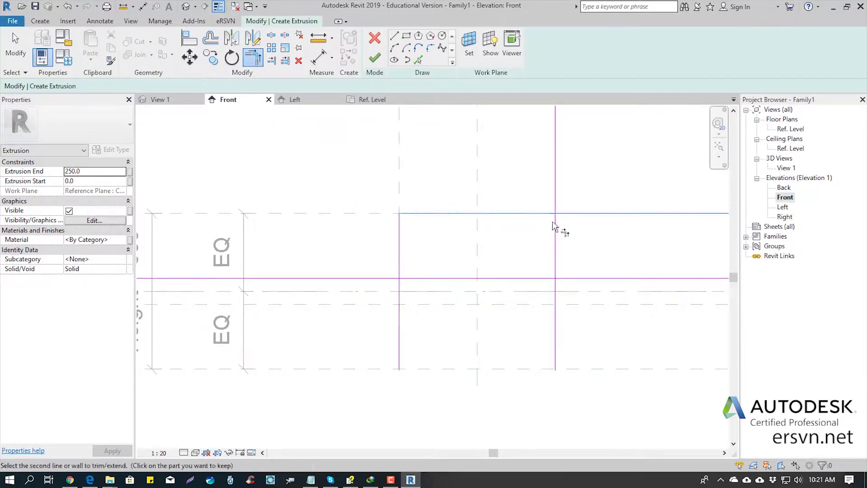
left_click(557, 235)
left_click(500, 278)
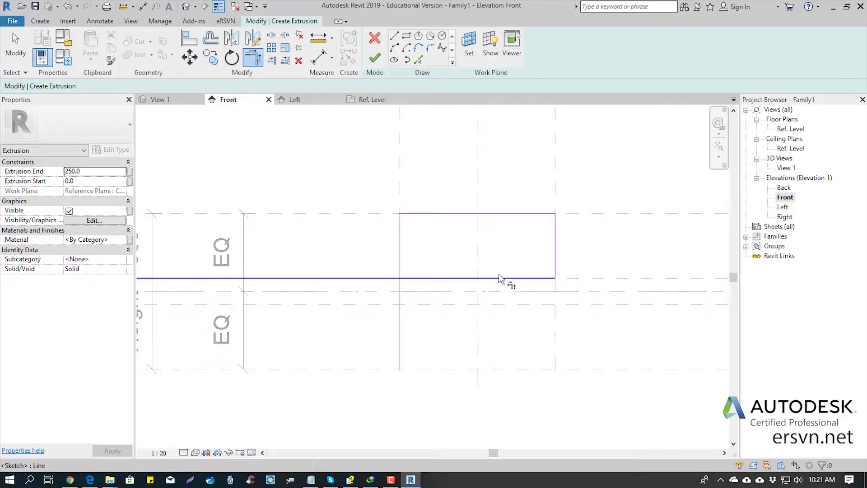
left_click(403, 281)
left_click(405, 260)
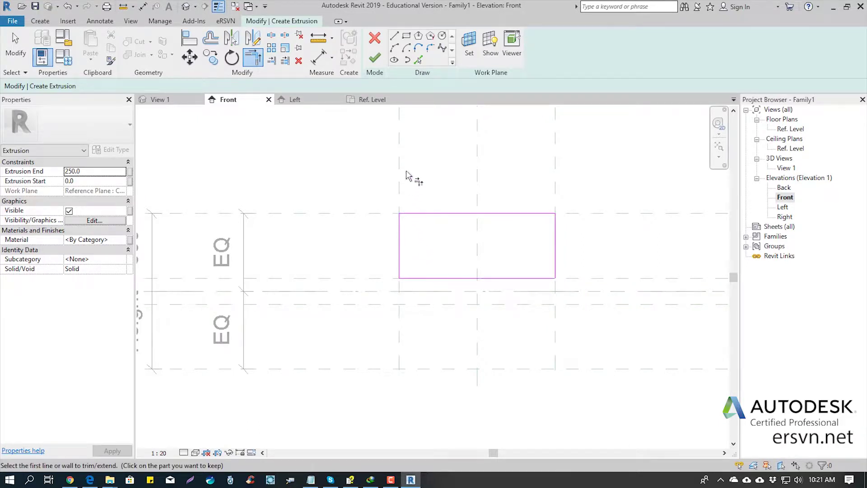
left_click(417, 60)
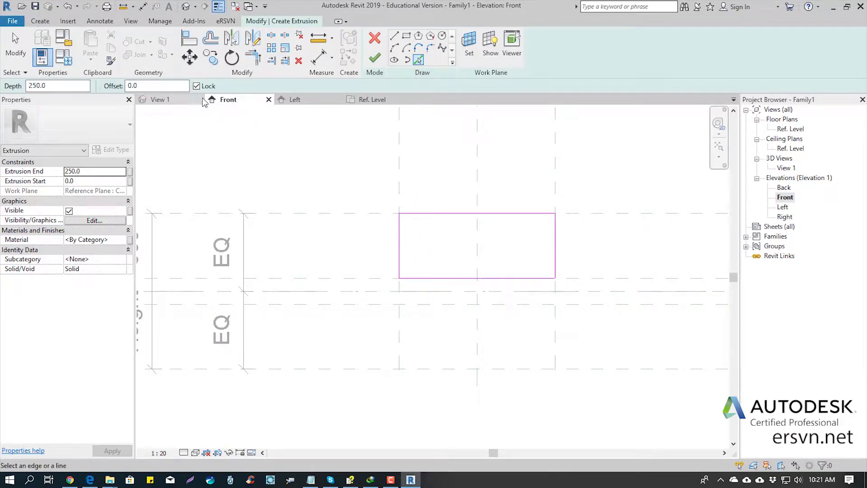
Pick the left, bottom, right and lower spacing planes as sketch lines for the lower box
left_click(398, 324)
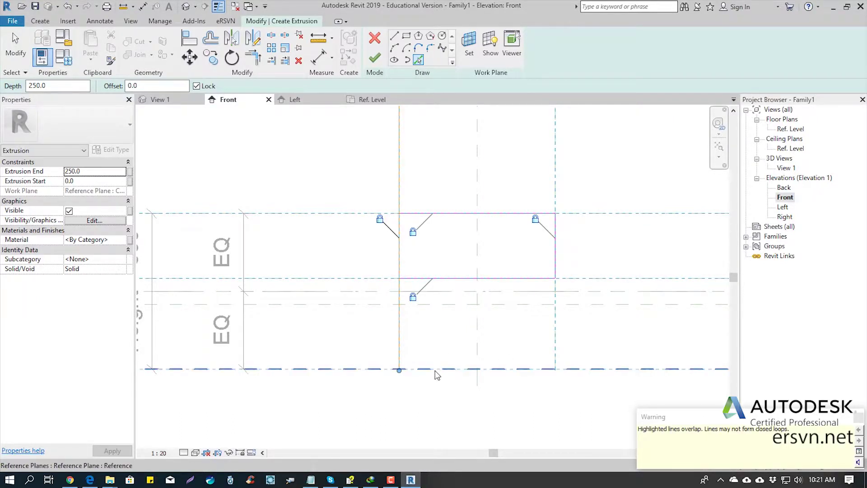
left_click(859, 418)
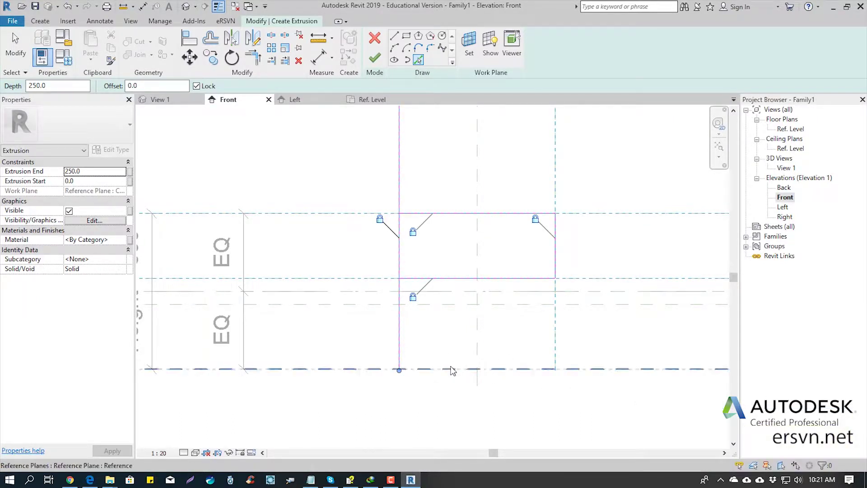
left_click(492, 369)
left_click(555, 337)
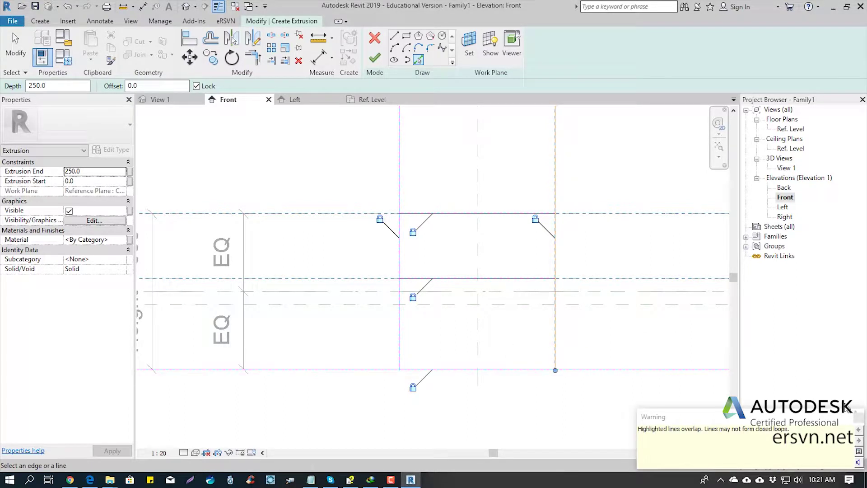
left_click(858, 418)
left_click(499, 305)
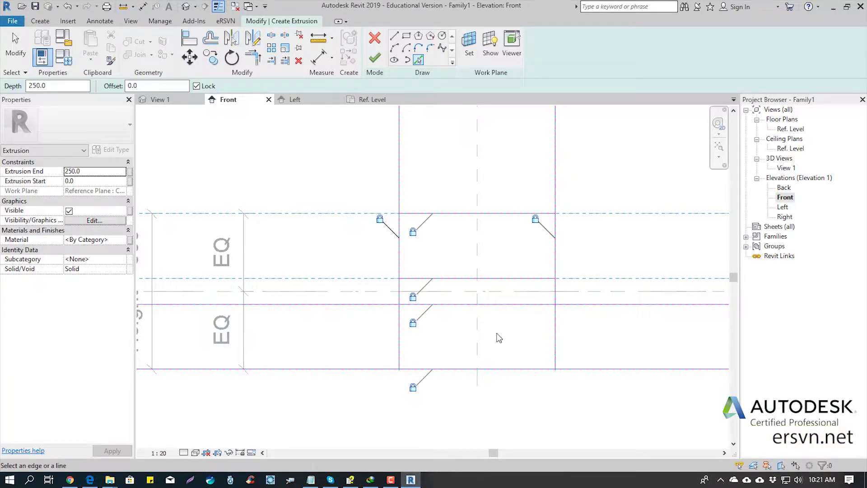
Trim the lower box's corners with TR, finish the extrusion, and view the Ref. Level plan
key("t")
key("r")
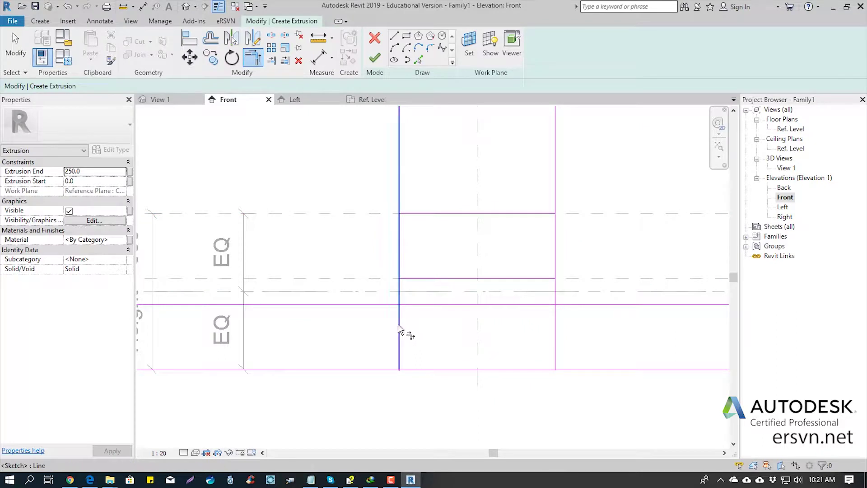
left_click(412, 304)
left_click(399, 338)
left_click(421, 368)
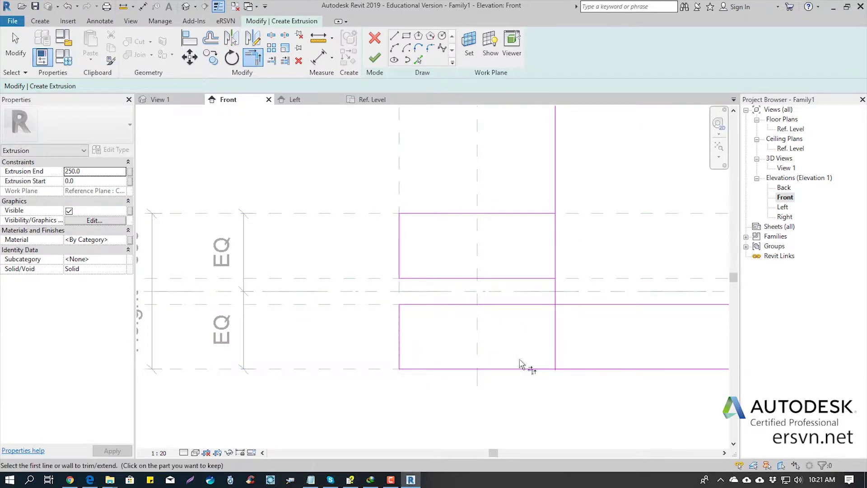
left_click(535, 369)
left_click(556, 329)
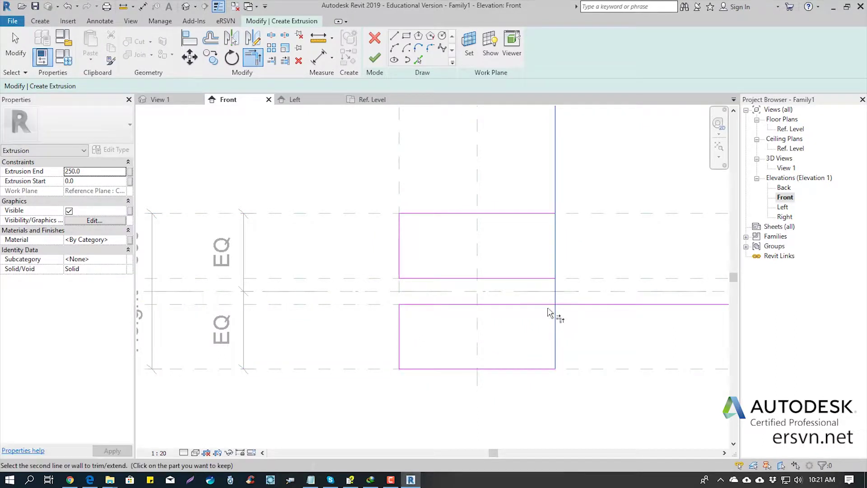
left_click(503, 304)
scroll(440, 293, "down", 2)
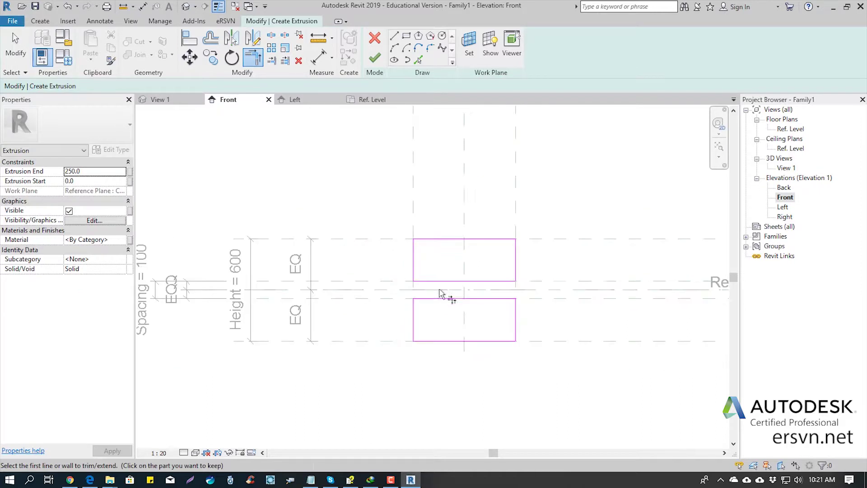
left_click(373, 59)
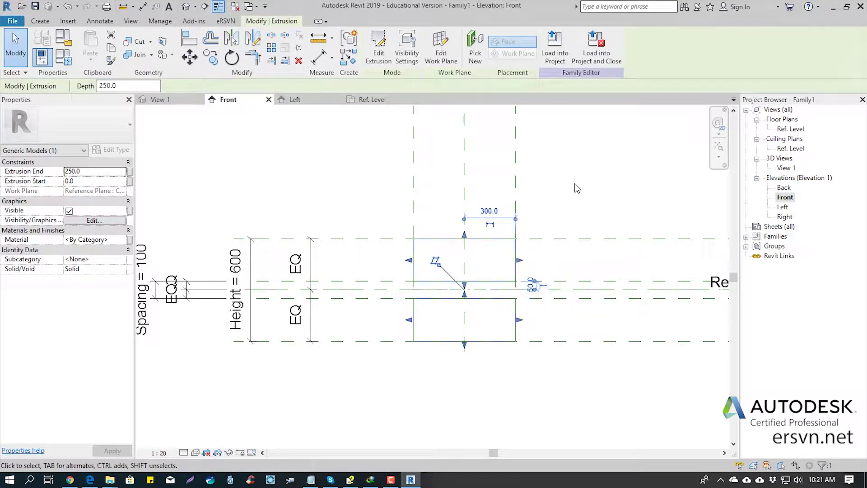
left_click(372, 99)
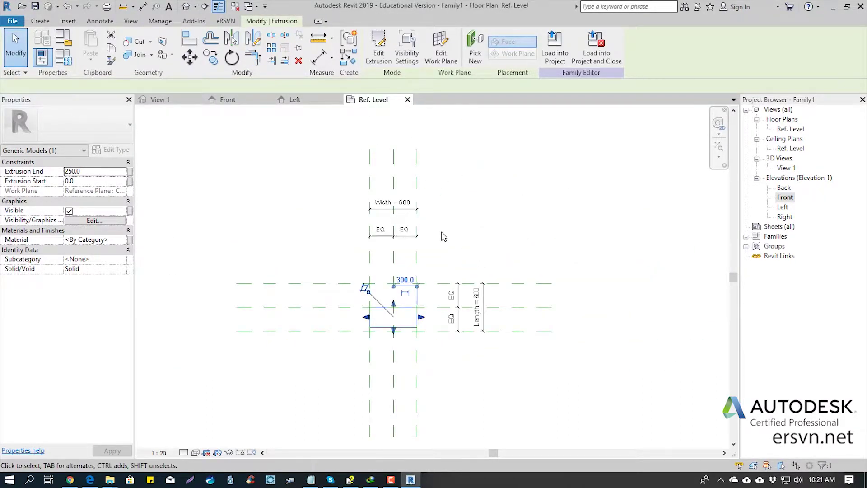
Drag the extrusion's ends to the outer reference planes for the full 600 length, then reopen Front
scroll(401, 315, "up", 3)
scroll(443, 327, "up", 1)
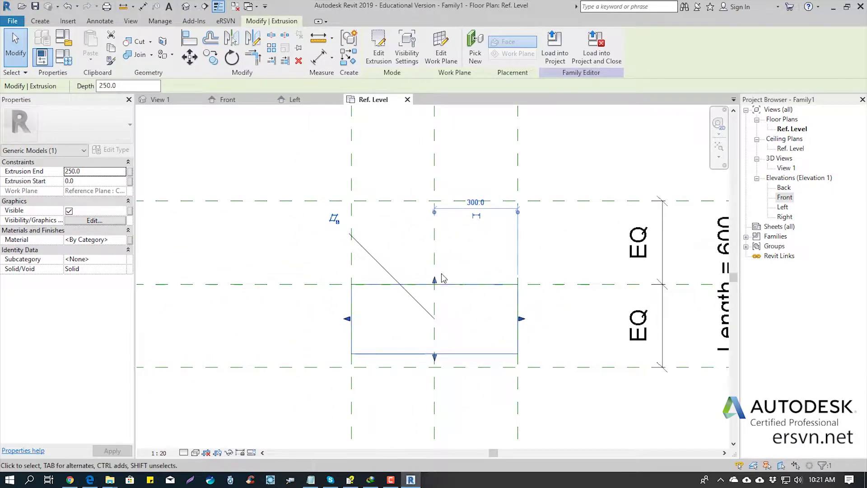
left_click_drag(435, 282, 434, 201)
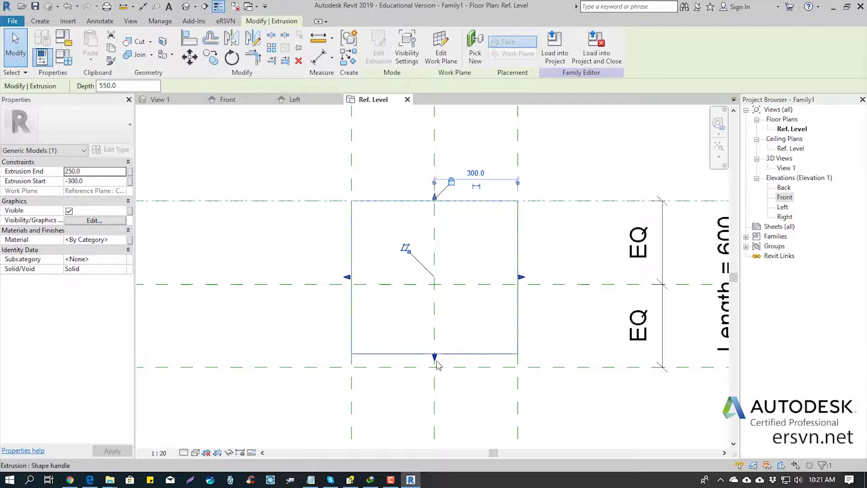
left_click_drag(434, 356, 438, 363)
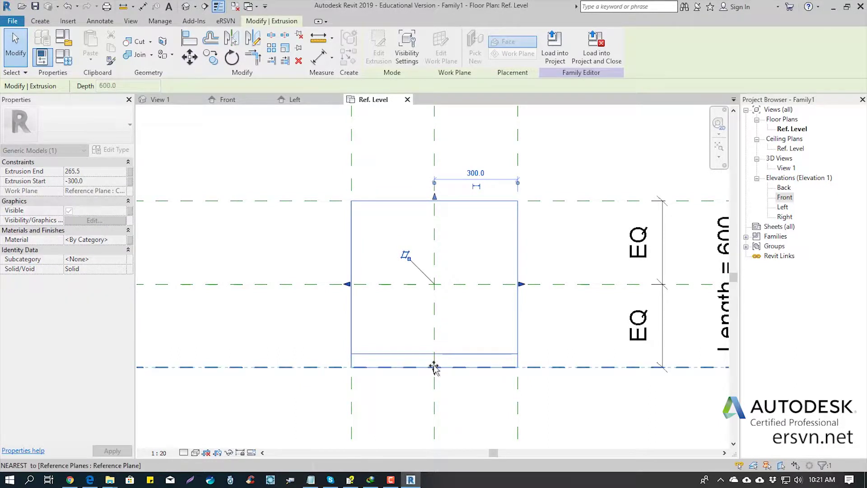
left_click(561, 387)
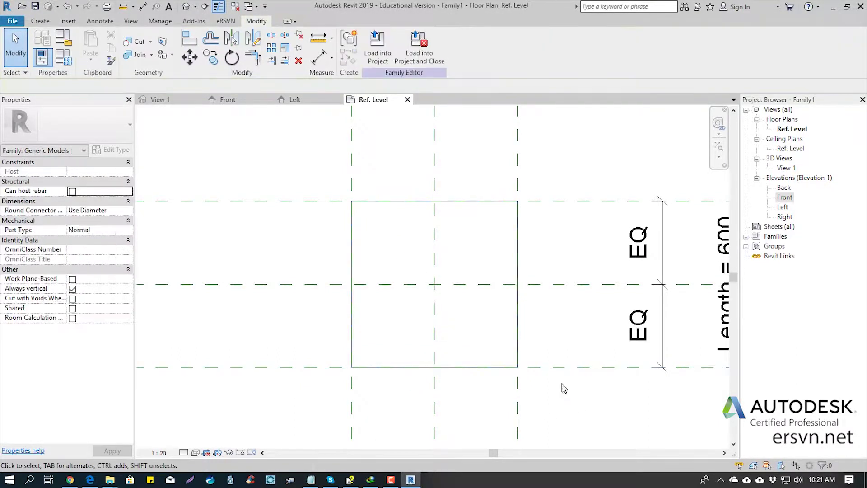
left_click(266, 105)
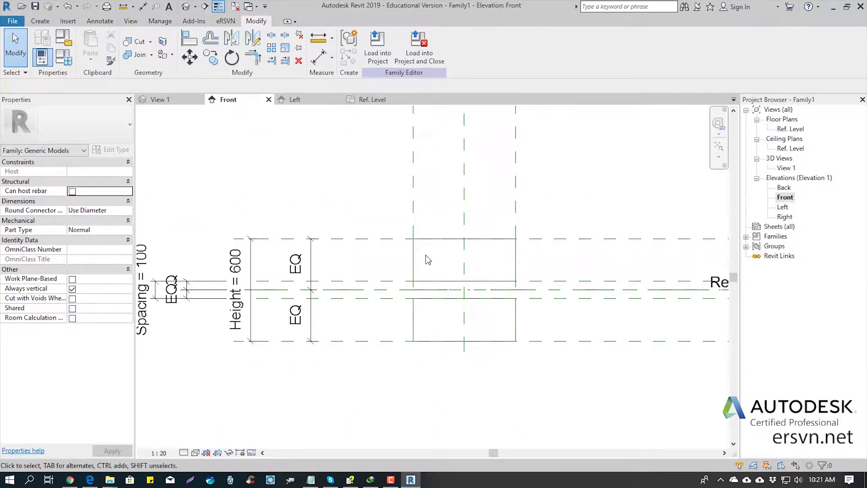
Start a solid extrusion sketch by picking the four reference planes bounding the gap
scroll(429, 289, "up", 2)
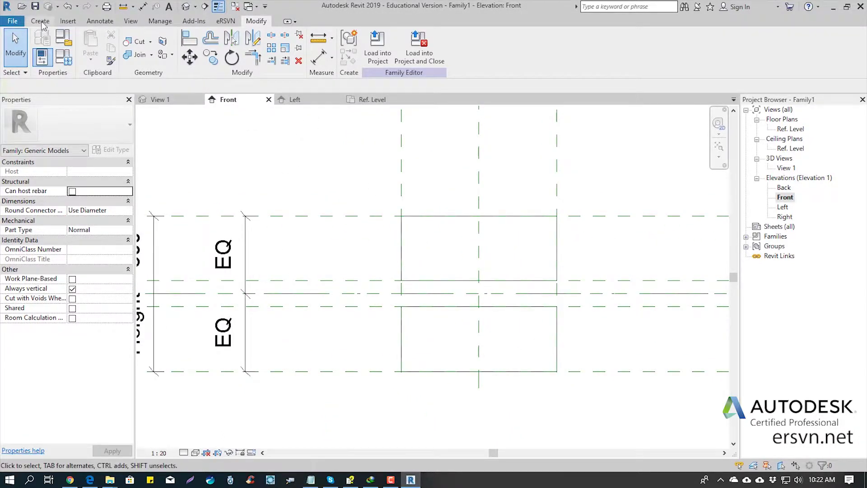
left_click(42, 22)
left_click(90, 45)
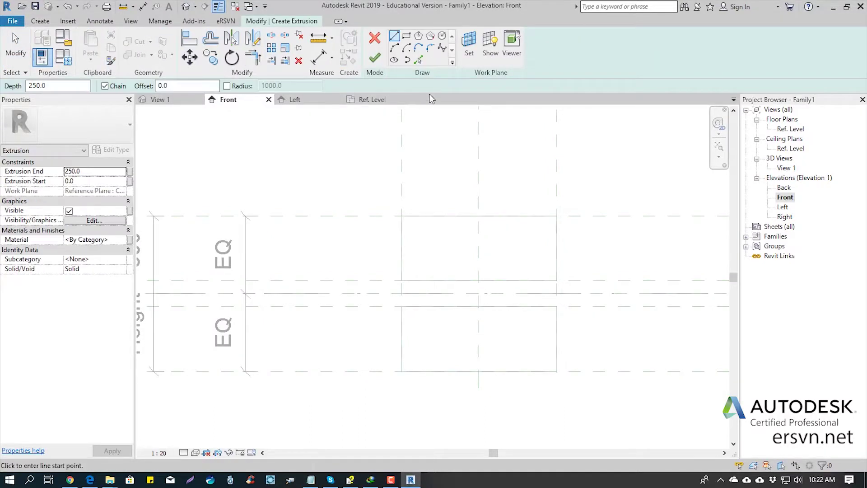
left_click(418, 60)
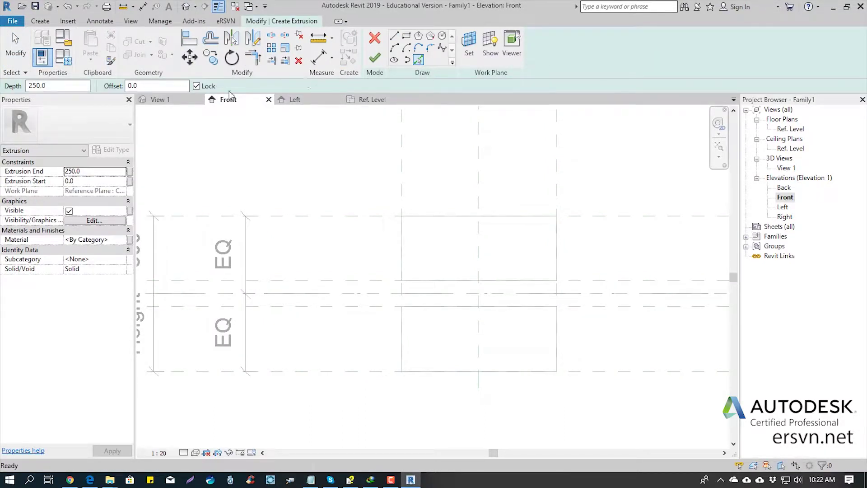
left_click(402, 301)
left_click(389, 281)
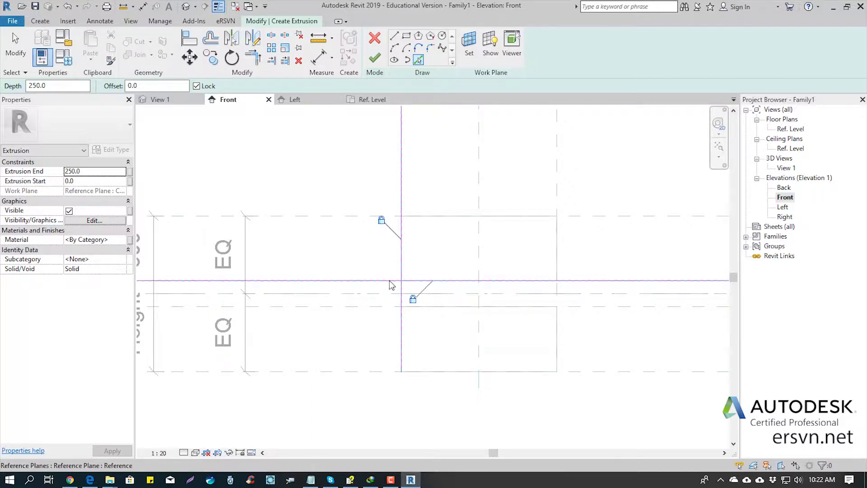
left_click(570, 306)
left_click(557, 288)
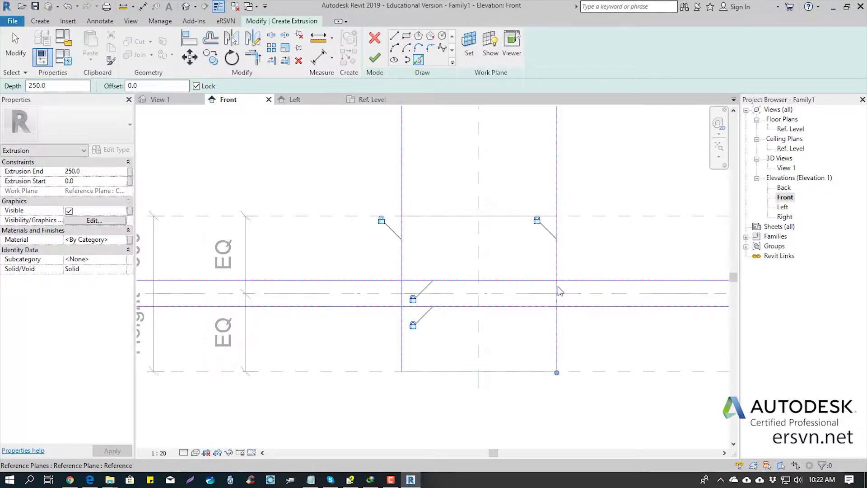
Trim the picked lines into a closed rectangle and finish the extrusion
key("t")
key("r")
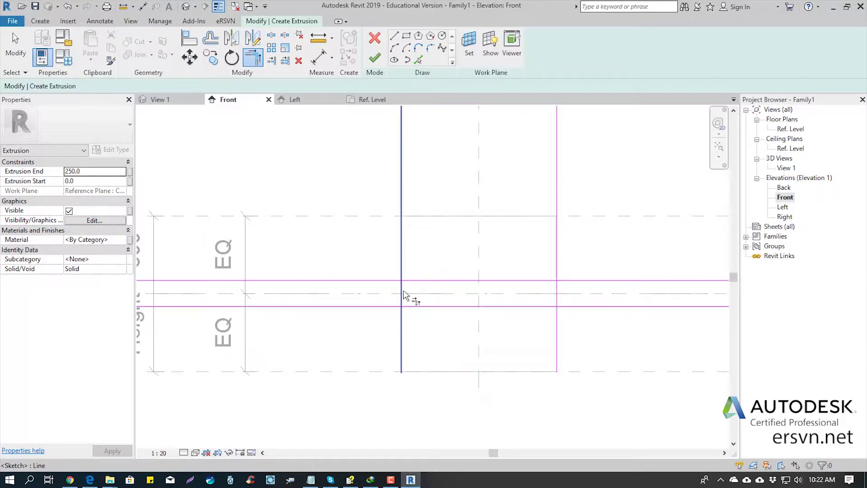
left_click(404, 294)
left_click(405, 303)
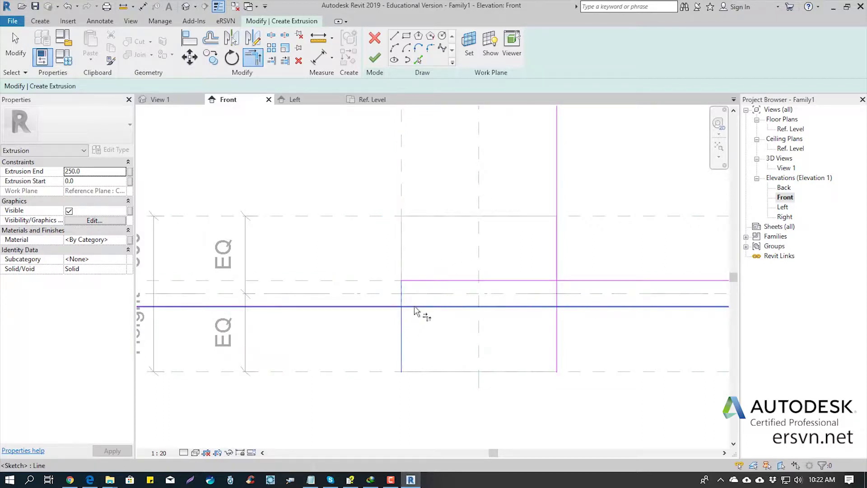
left_click(535, 307)
left_click(556, 294)
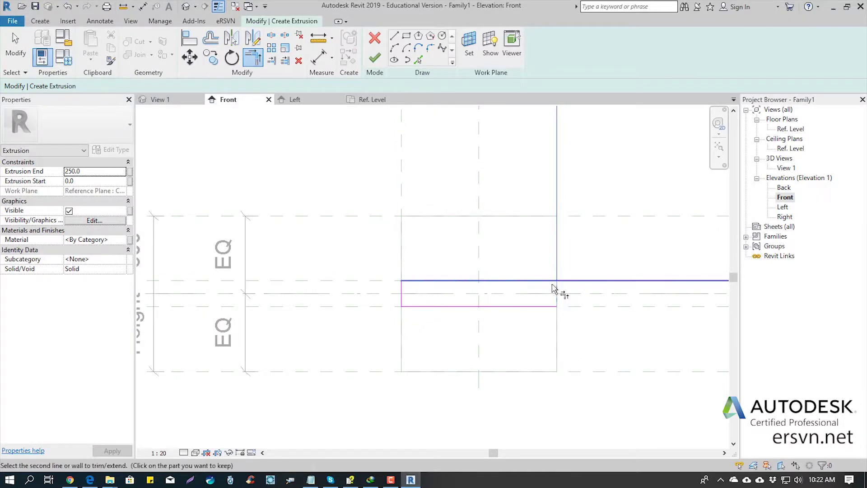
left_click(542, 281)
left_click(557, 291)
left_click(375, 59)
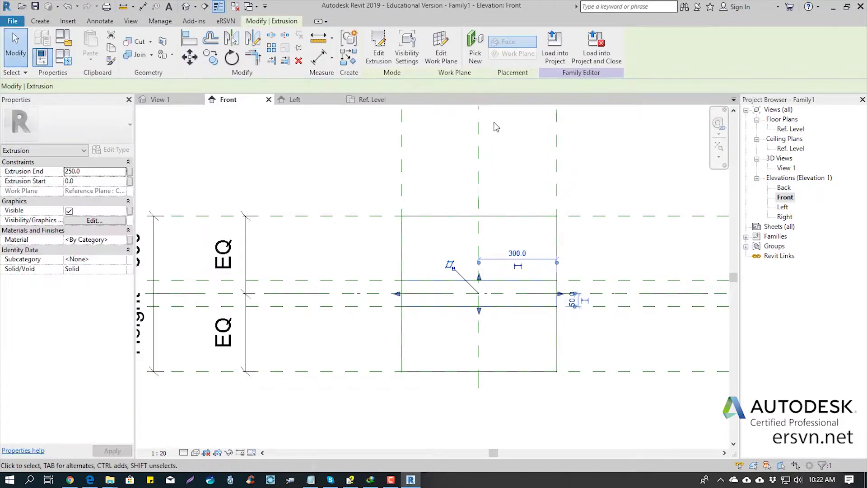
In the Ref. Level plan, stretch the new extrusion to span -300 to 300
left_click(371, 99)
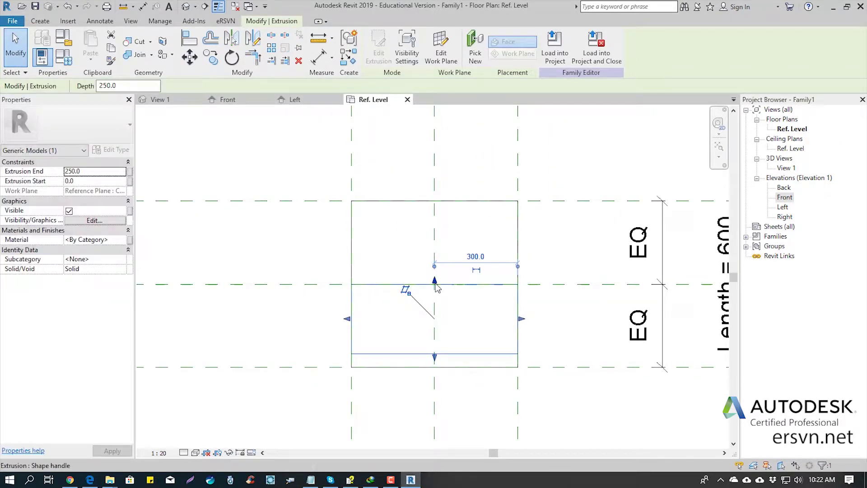
left_click_drag(436, 284, 435, 199)
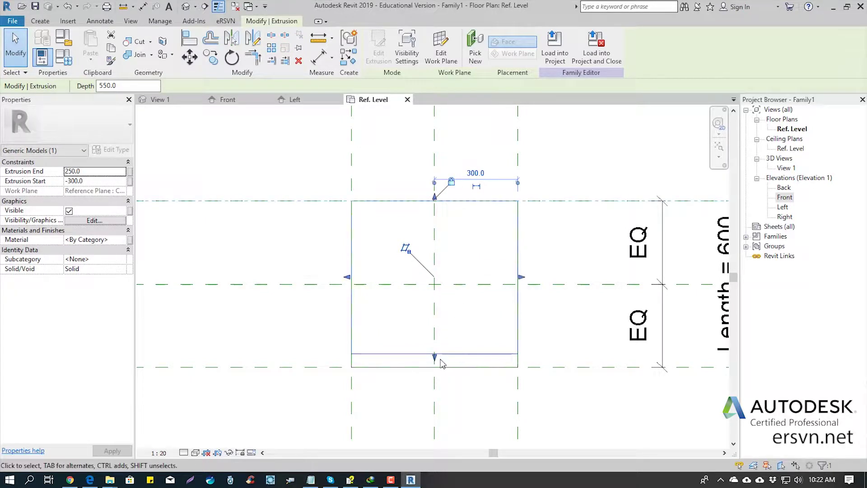
left_click_drag(435, 357, 435, 367)
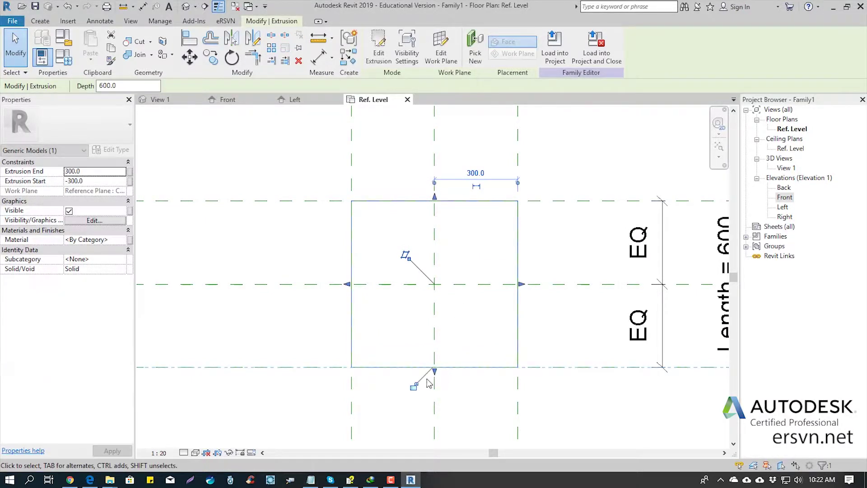
left_click(561, 165)
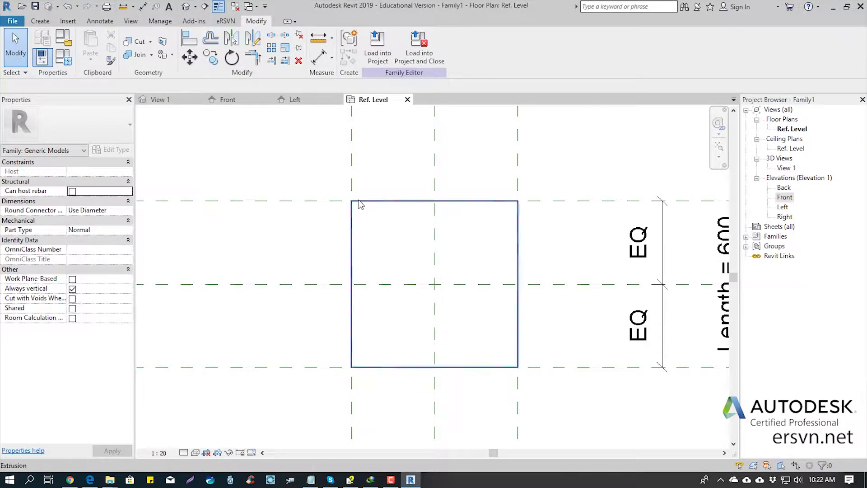
Open the default 3D view and orbit around the three stacked boxes
left_click(185, 7)
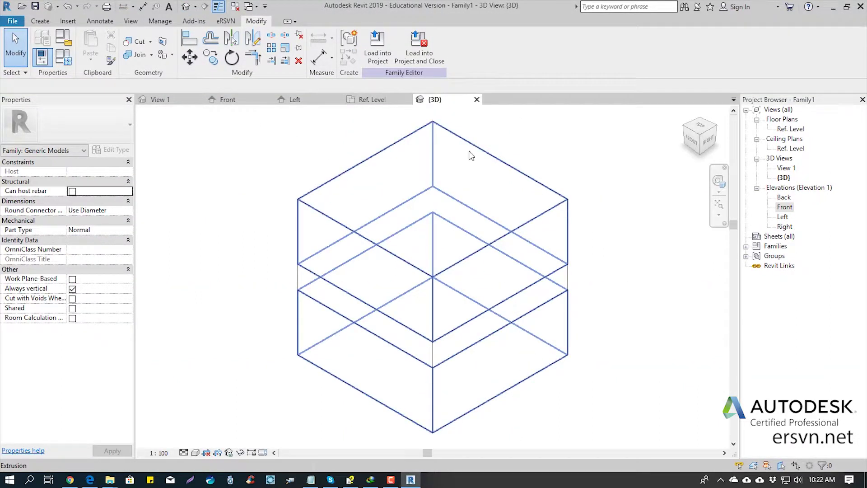
mouse_move(542, 233)
middle_mouse_down("shift")
mouse_move(204, 235)
mouse_move(301, 269)
mouse_move(262, 300)
mouse_move(423, 296)
middle_mouse_up("shift")
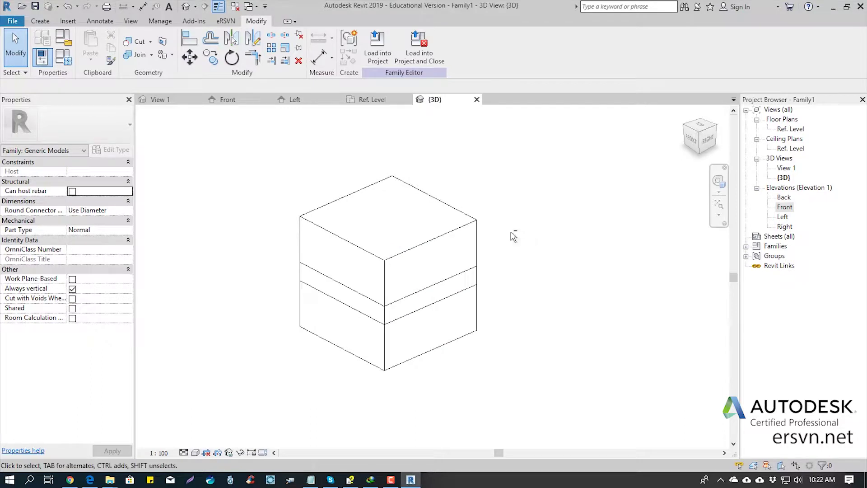
middle_click_drag(511, 236, 395, 265, "shift")
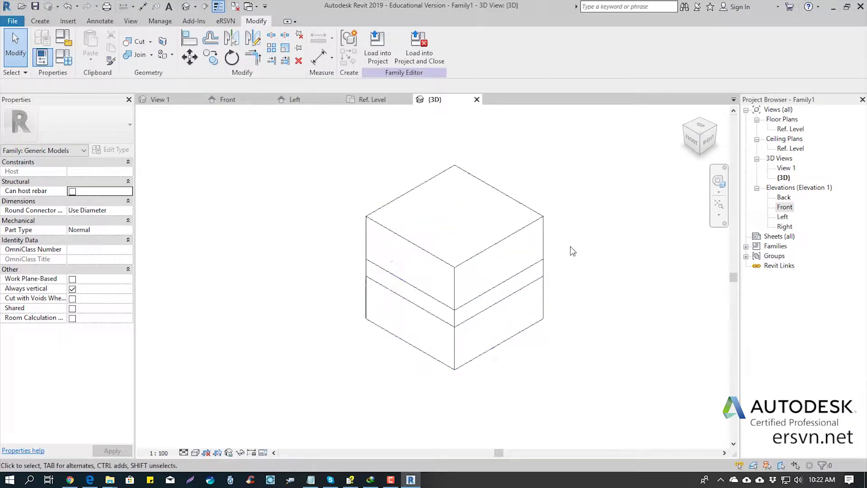
middle_click_drag(594, 222, 542, 255, "shift")
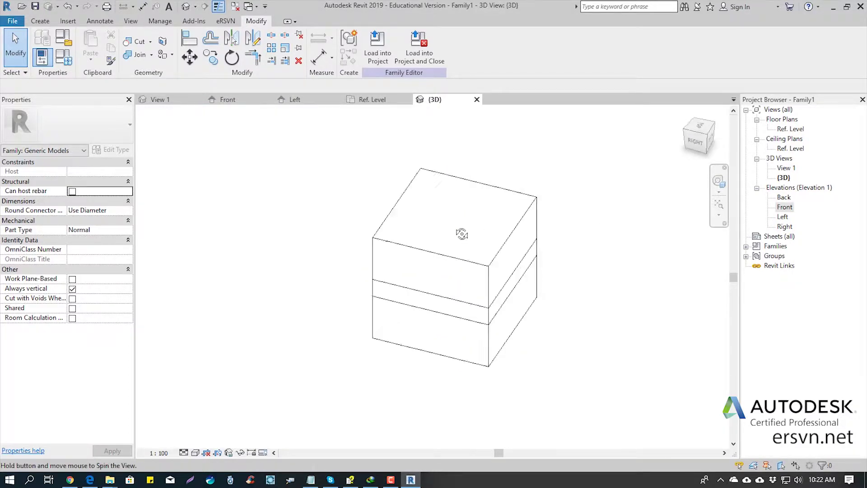
mouse_move(499, 305)
middle_mouse_down("shift")
mouse_move(517, 310)
mouse_move(393, 274)
middle_mouse_up("shift")
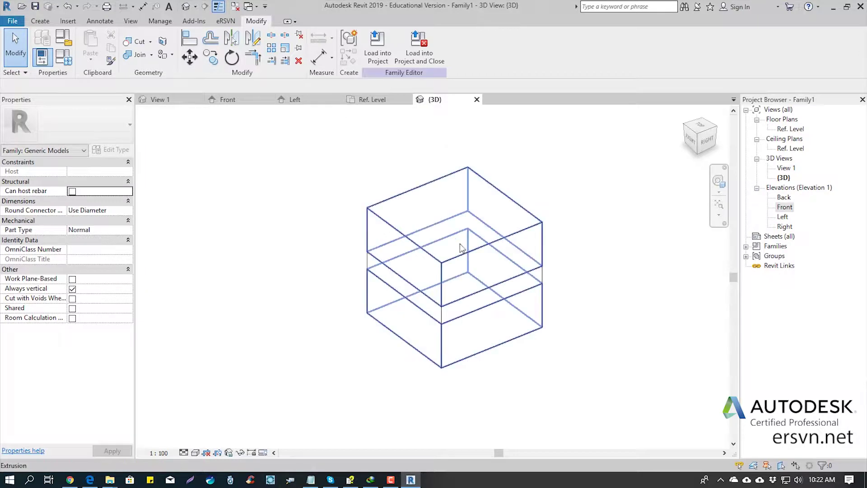
Toggle hidden-line and wireframe display, pan the model, and reposition the family parameters window
key("h")
key("l")
middle_click(304, 226)
middle_click(303, 226)
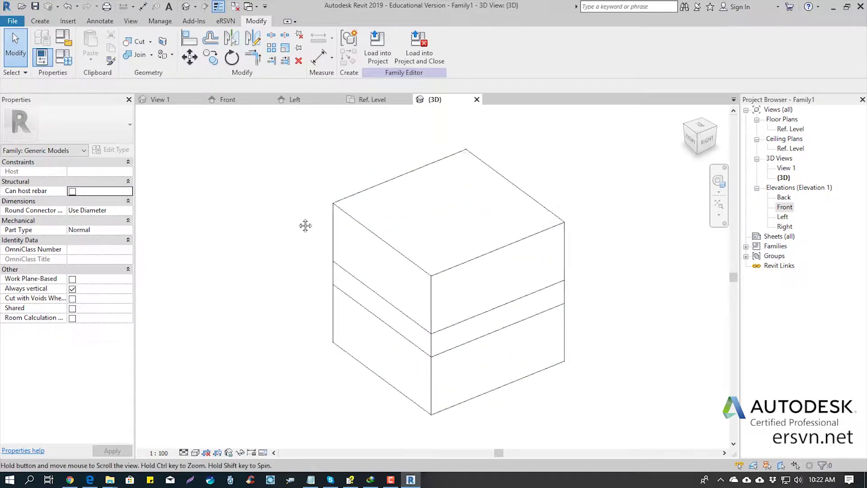
key("w")
key("f")
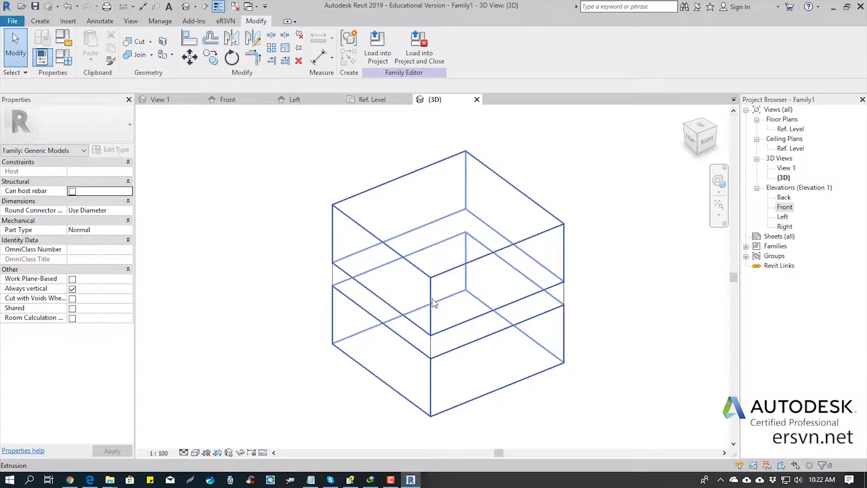
key("h")
key("l")
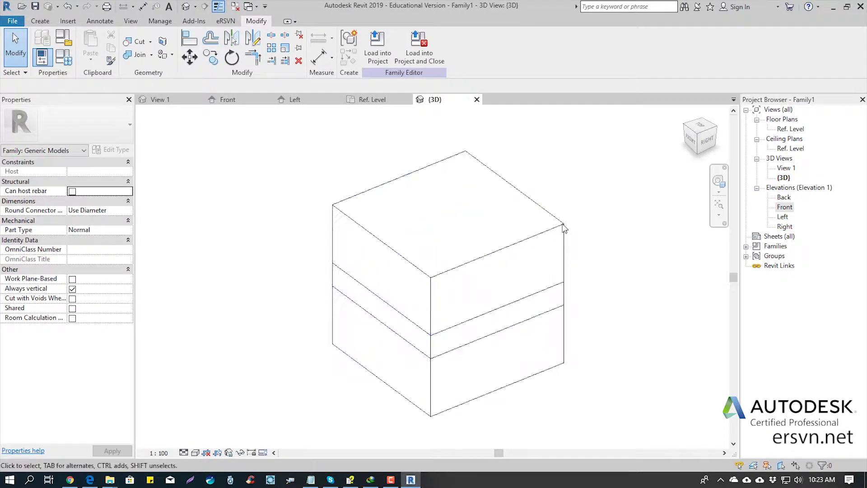
middle_click_drag(235, 143, 327, 146)
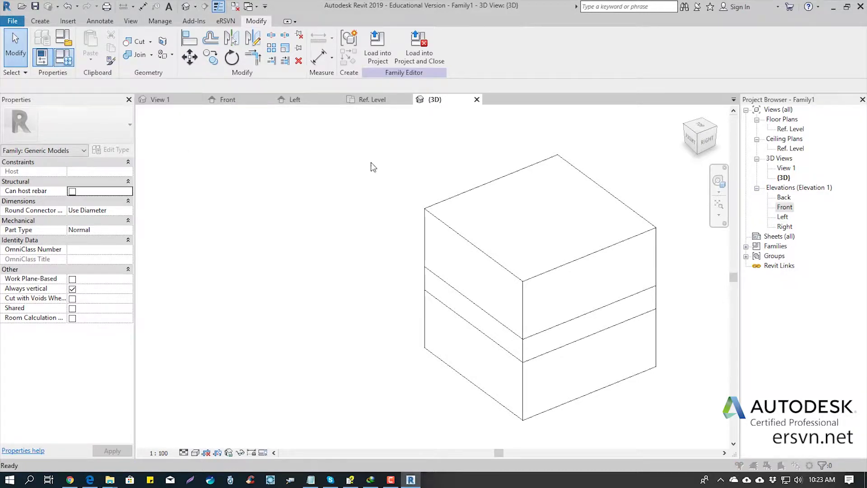
left_click_drag(219, 35, 207, 131)
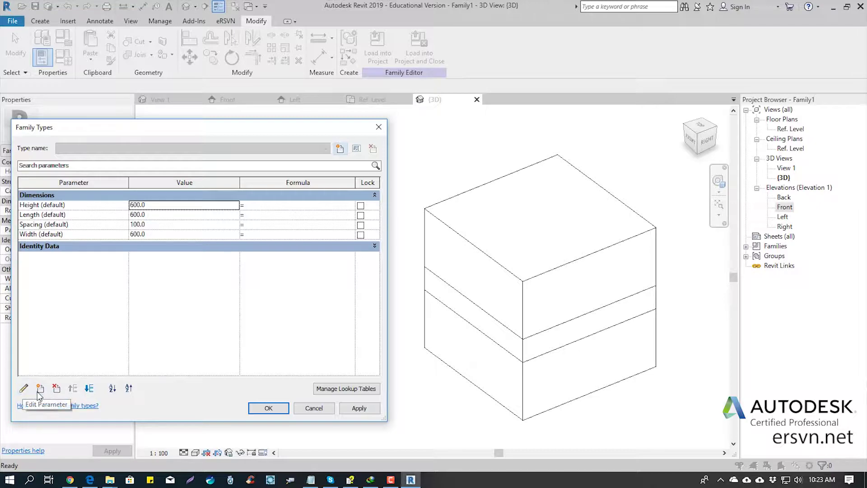
Create a new instance parameter named Height Split
left_click(41, 387)
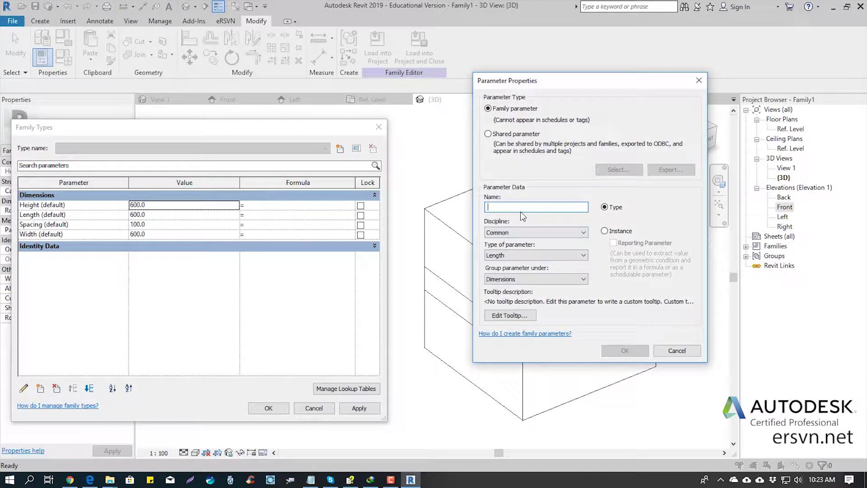
type("Height S")
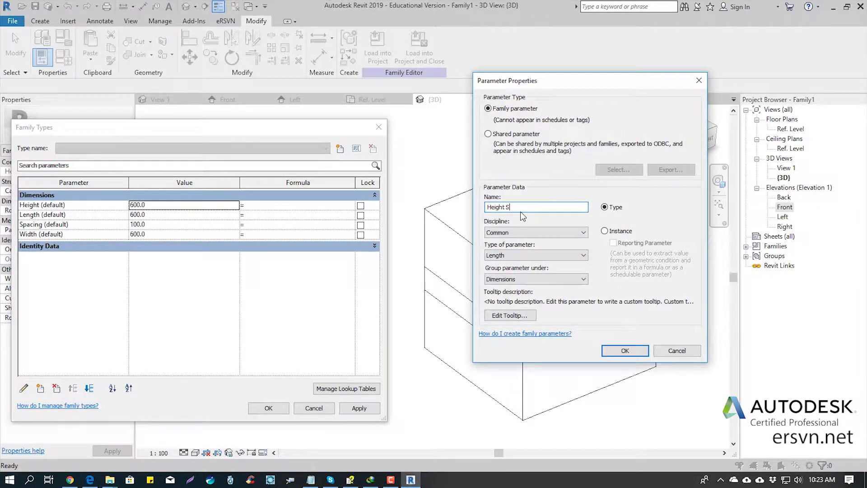
type("pacing")
left_click_drag(531, 207, 468, 215)
double_click(515, 209)
type("Spl")
type("it")
left_click(604, 231)
left_click(625, 351)
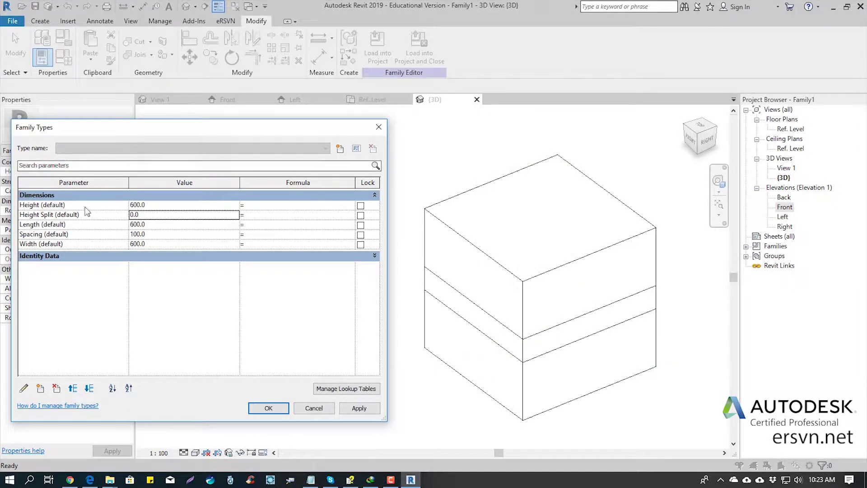
Give Height Split the formula Height / 2 - Spacing / 2 (250) and apply
left_click(257, 216)
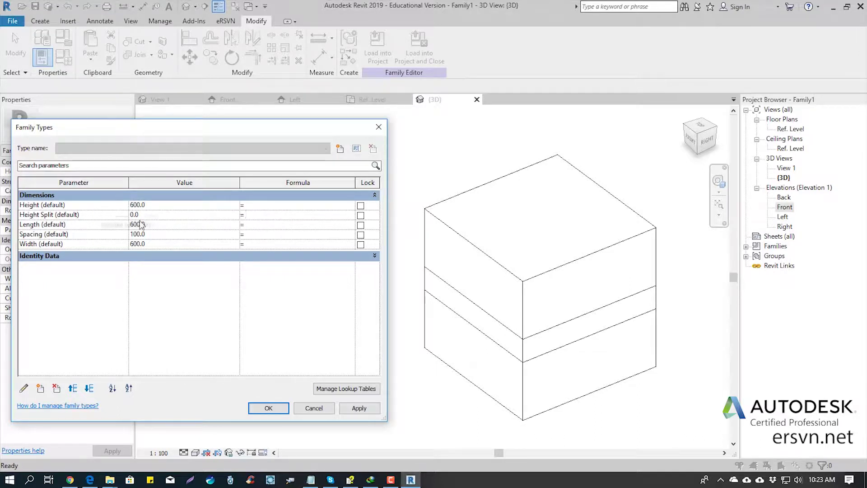
left_click_drag(49, 214, 112, 223)
type("Height / 2 - Spacing /2")
key("Tab")
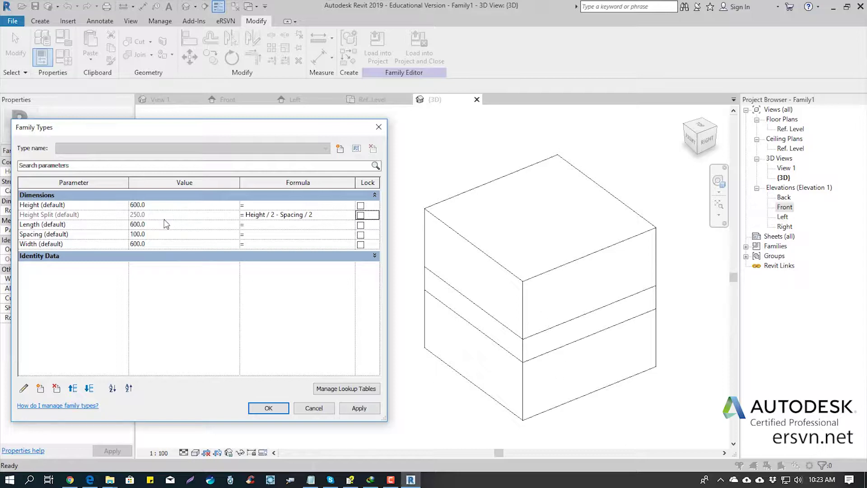
left_click(268, 407)
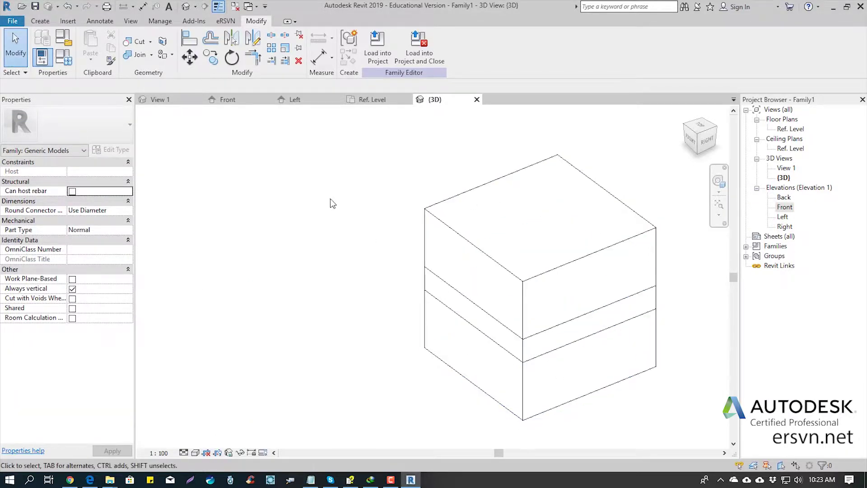
Recategorise the family as Duct Fittings using the Mechanical discipline filter
middle_click_drag(407, 209, 310, 222)
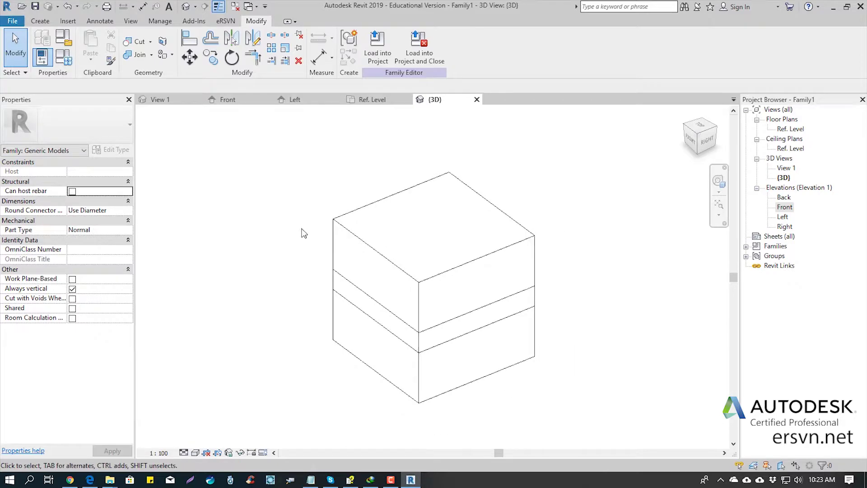
scroll(300, 232, "down", 2)
left_click(699, 132)
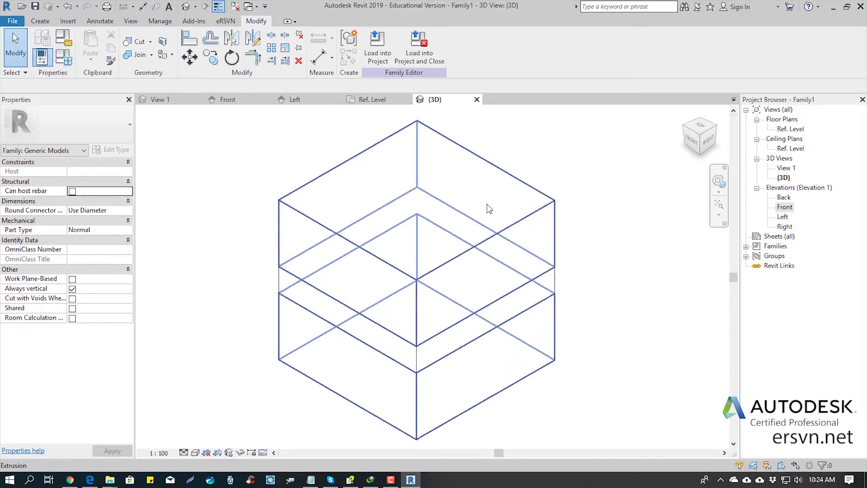
scroll(465, 289, "down", 2)
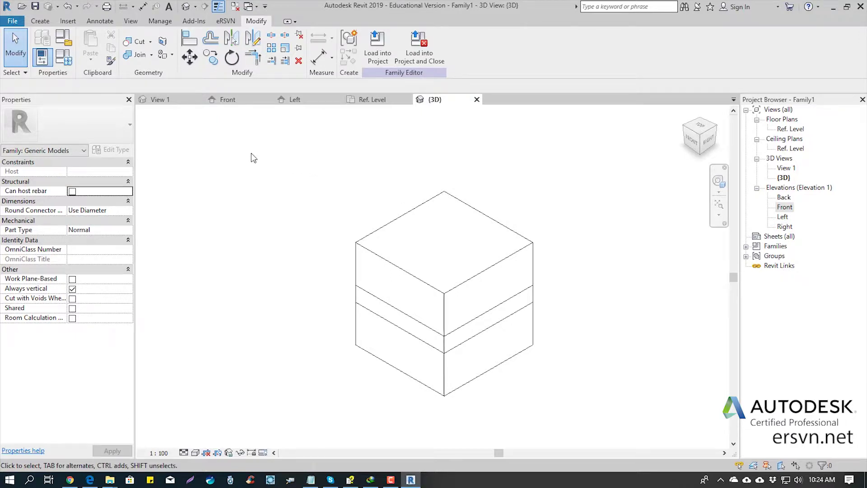
left_click(68, 42)
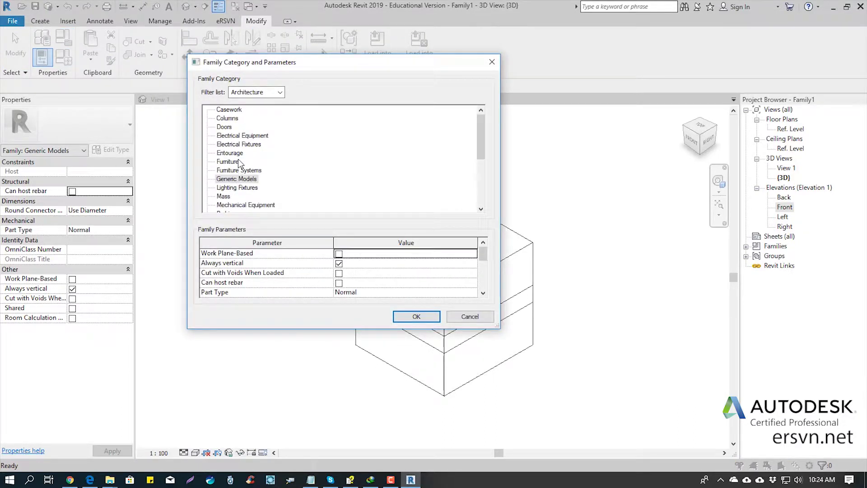
scroll(238, 163, "down", 1)
scroll(238, 163, "down", 1)
scroll(238, 163, "down", 1)
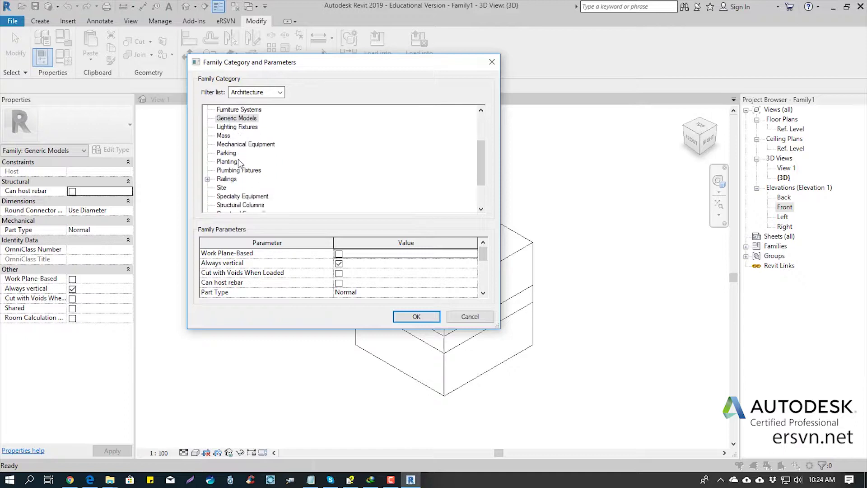
scroll(238, 163, "down", 1)
scroll(238, 163, "up", 1)
scroll(238, 163, "up", 3)
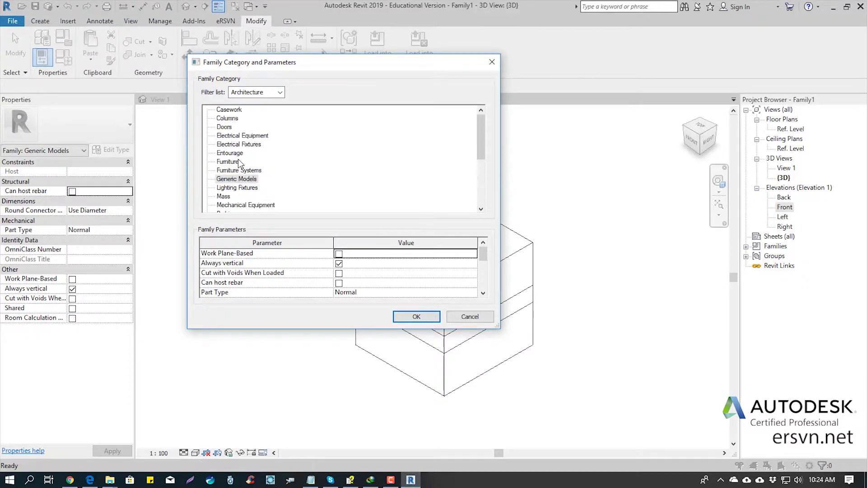
left_click(280, 92)
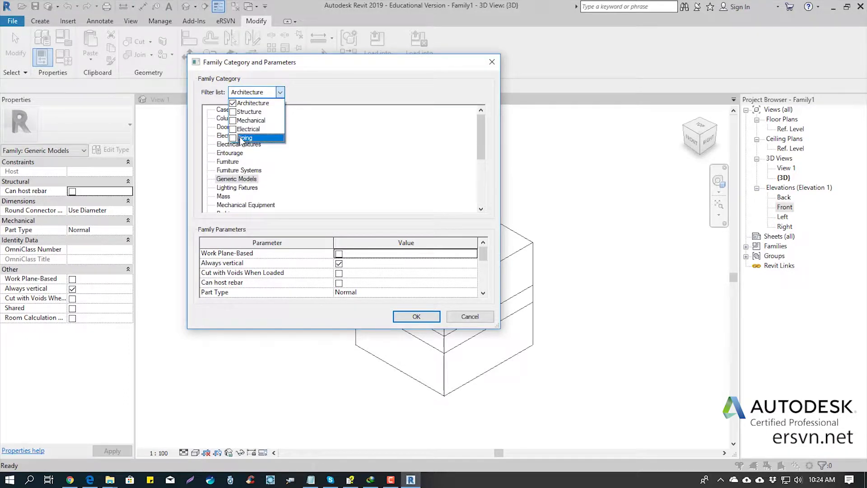
left_click(233, 104)
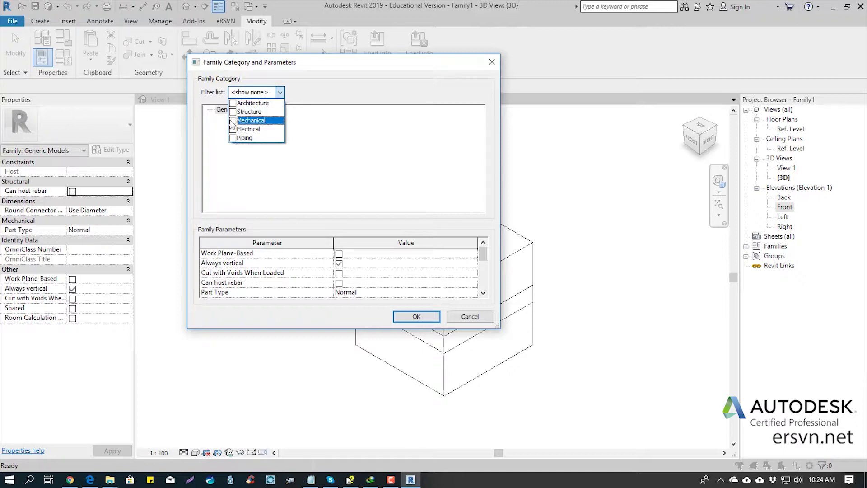
left_click(233, 120)
left_click(293, 204)
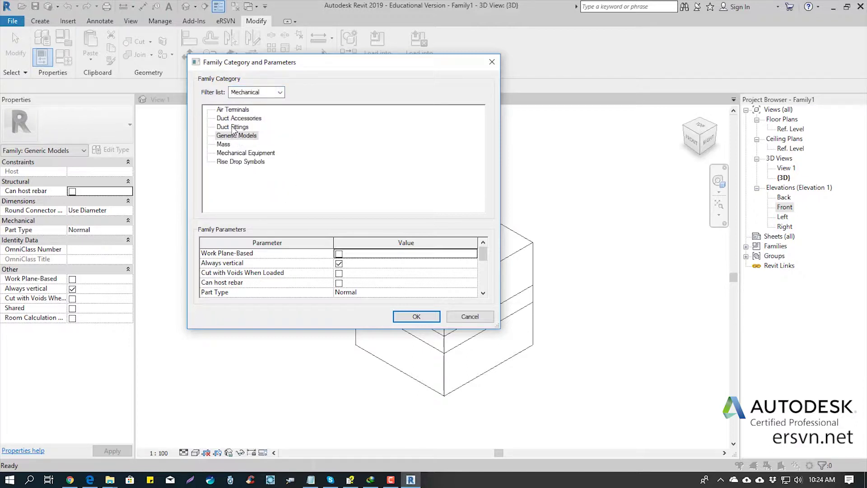
left_click(227, 126)
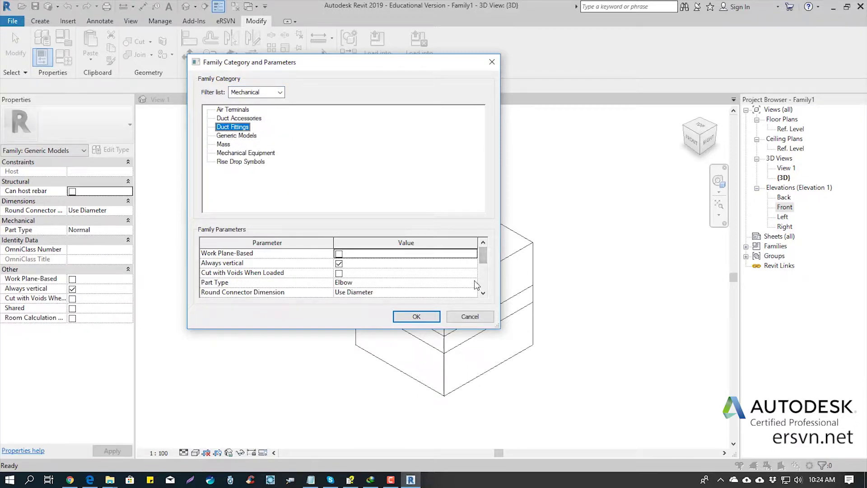
Set the fitting's Part Type to Pants and confirm the category settings
scroll(481, 264, "down", 2)
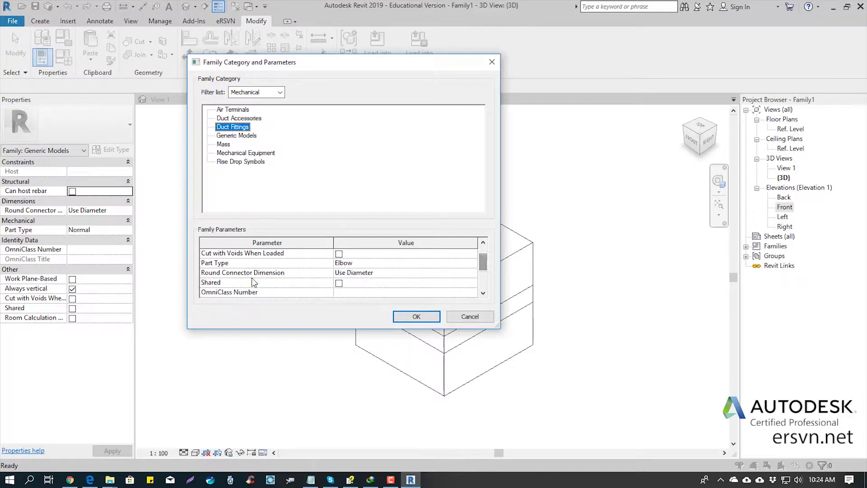
left_click(406, 263)
left_click(472, 263)
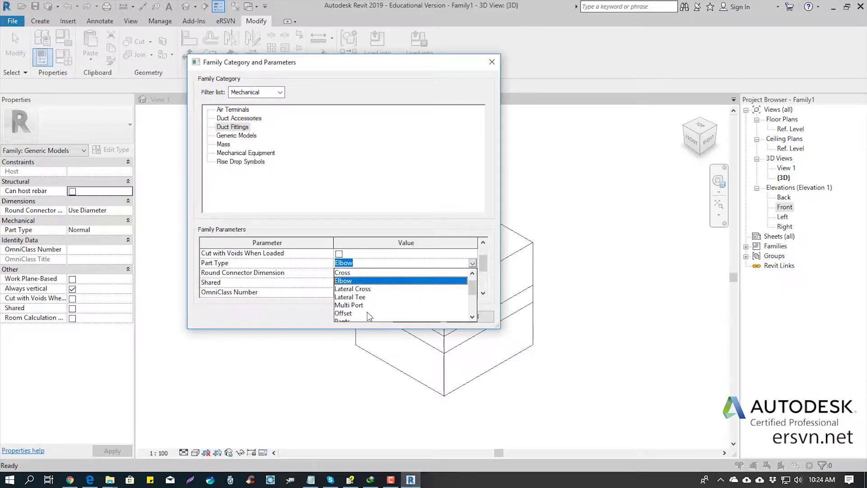
scroll(368, 316, "down", 3)
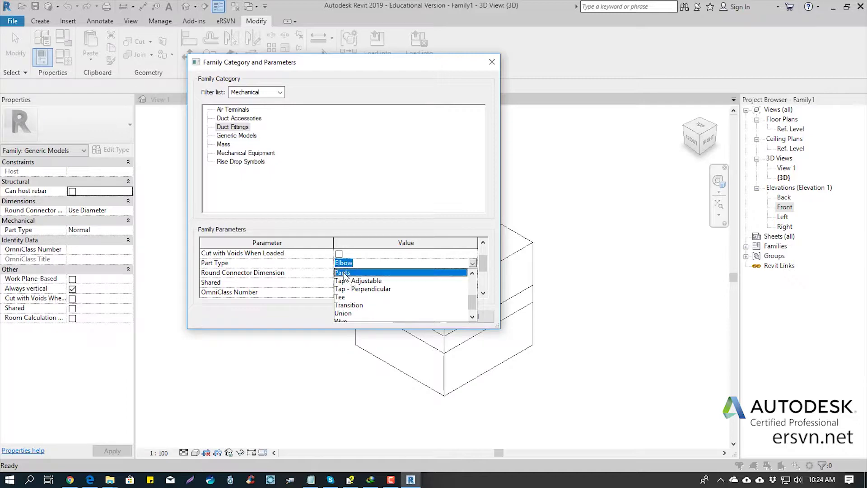
left_click(344, 273)
left_click(414, 315)
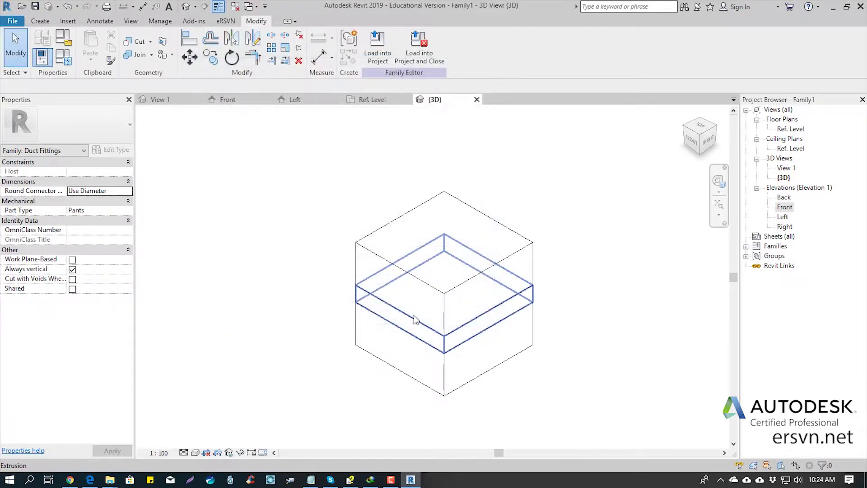
middle_click_drag(564, 190, 552, 198)
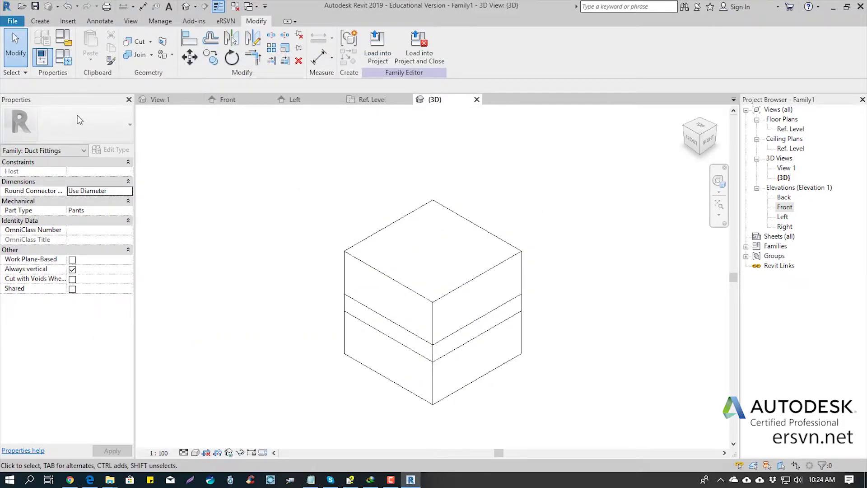
left_click(40, 20)
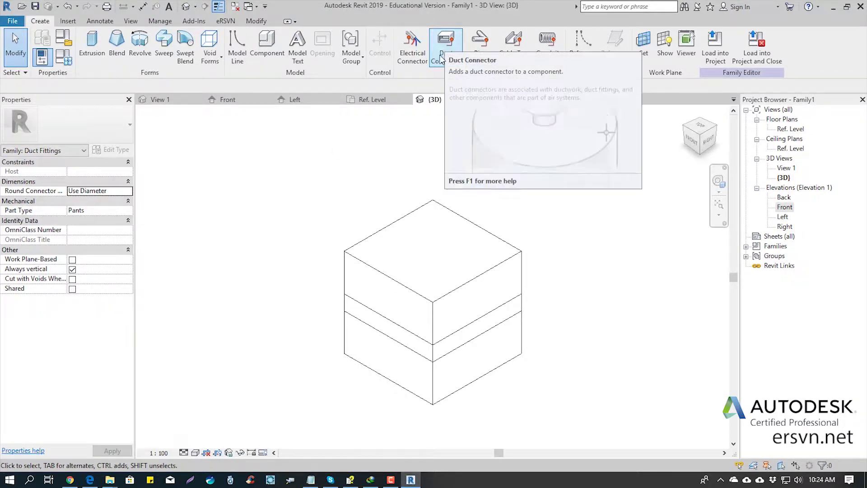
mouse_move(445, 50)
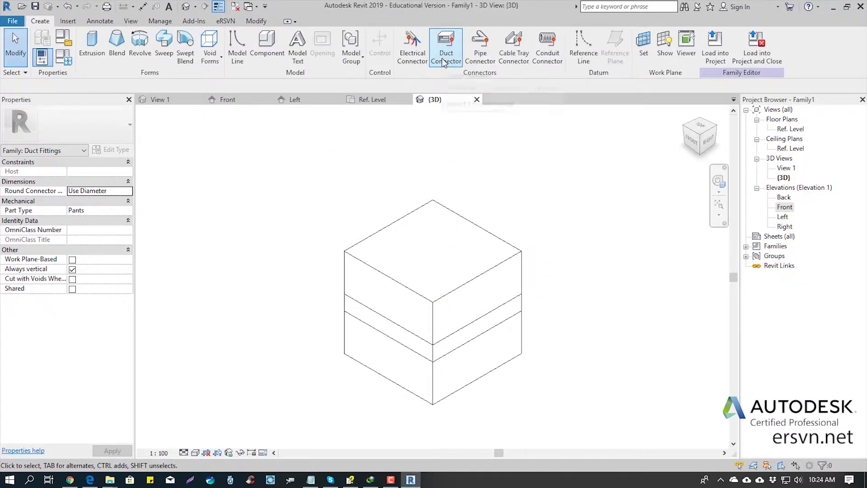
Place a duct connector on the upper block's side face and select it
left_click(442, 58)
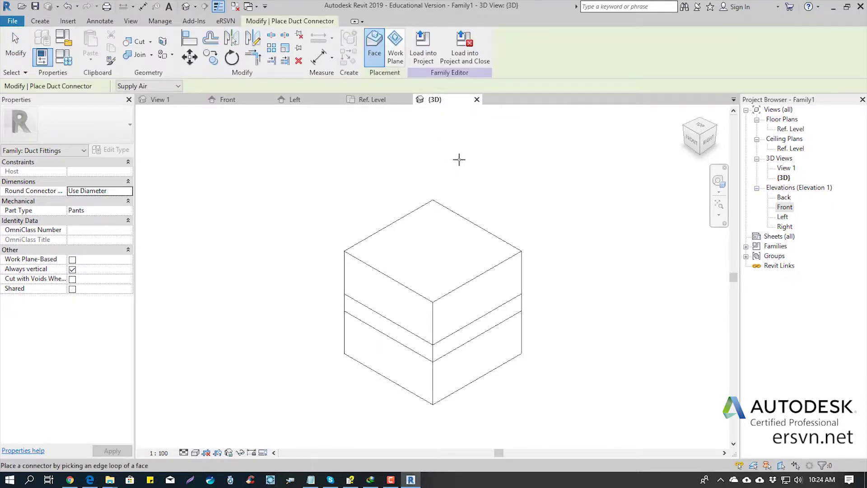
mouse_move(553, 236)
middle_mouse_down("shift")
mouse_move(529, 248)
mouse_move(387, 207)
middle_mouse_up("shift")
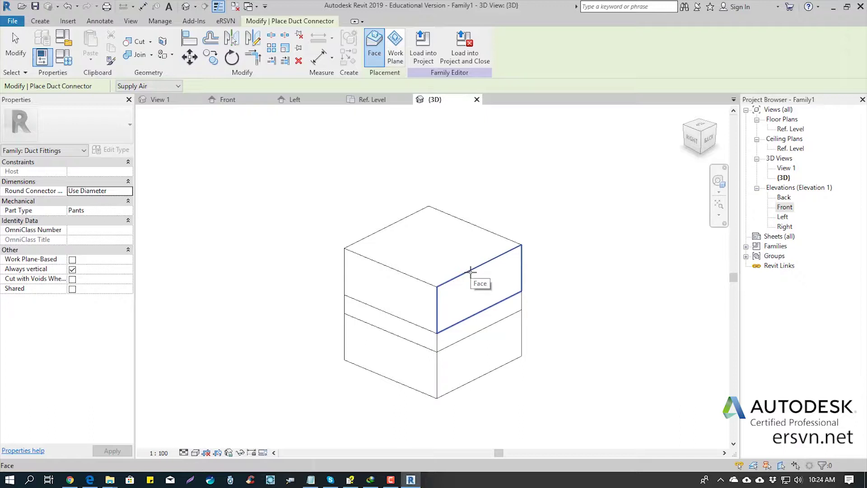
left_click(470, 271)
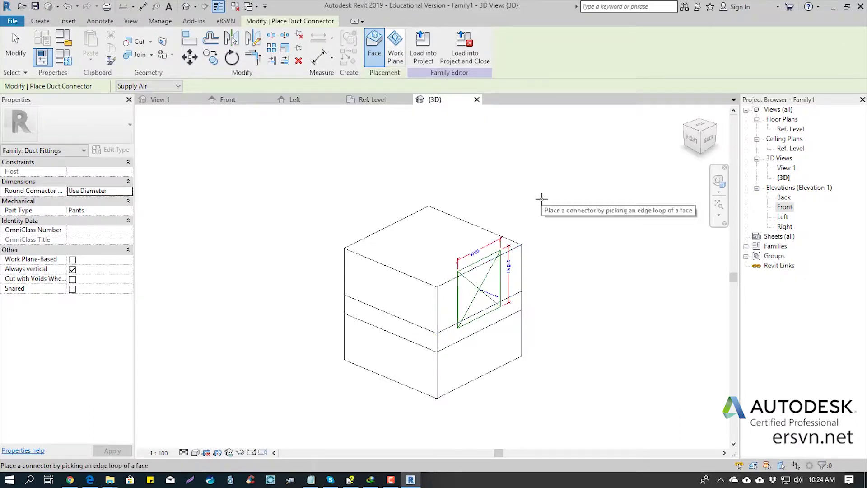
key("Escape")
left_click(508, 243)
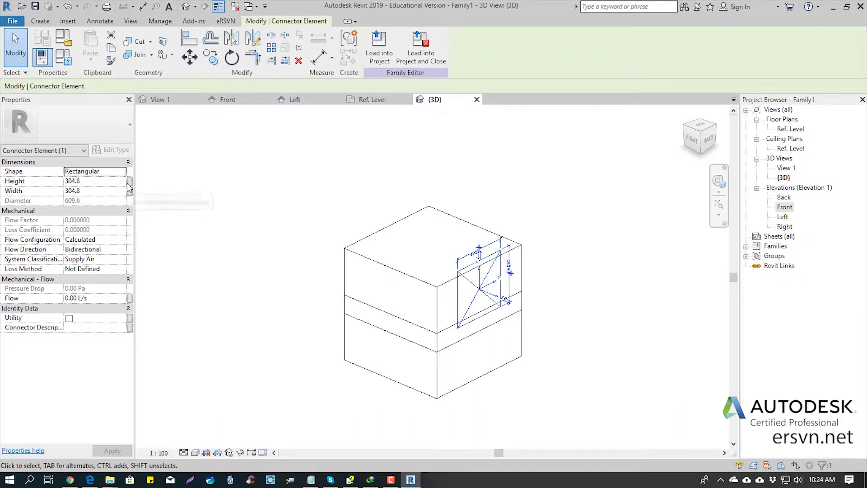
Associate the connector's Height with Height Split and its Width with Width
left_click(130, 183)
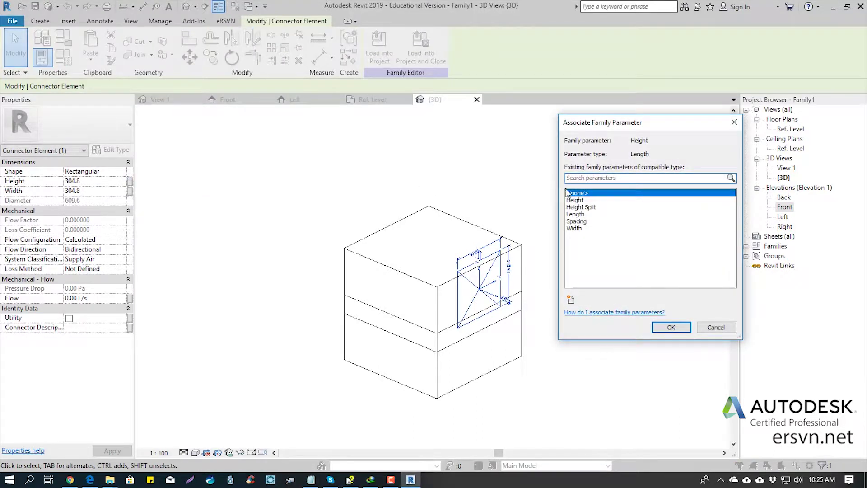
left_click(590, 208)
left_click(668, 327)
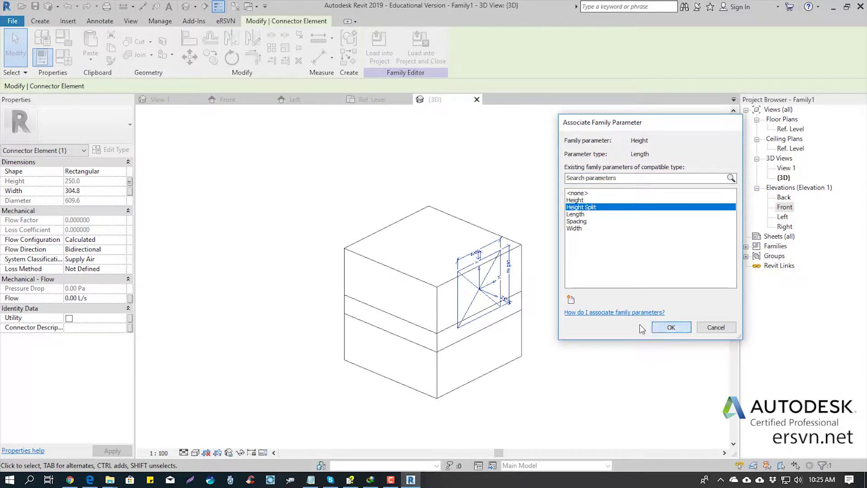
left_click(129, 191)
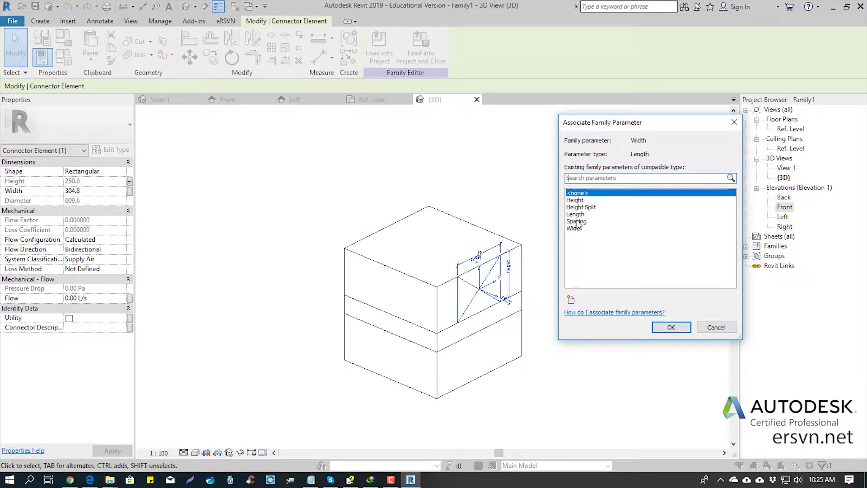
left_click(576, 228)
left_click(671, 327)
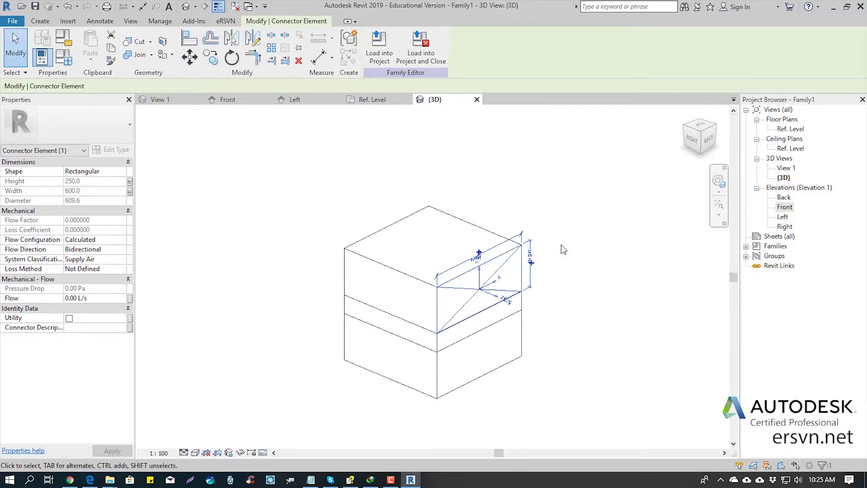
left_click(568, 228)
Set the connector's System Classification to Global
left_click(495, 278)
left_click(117, 260)
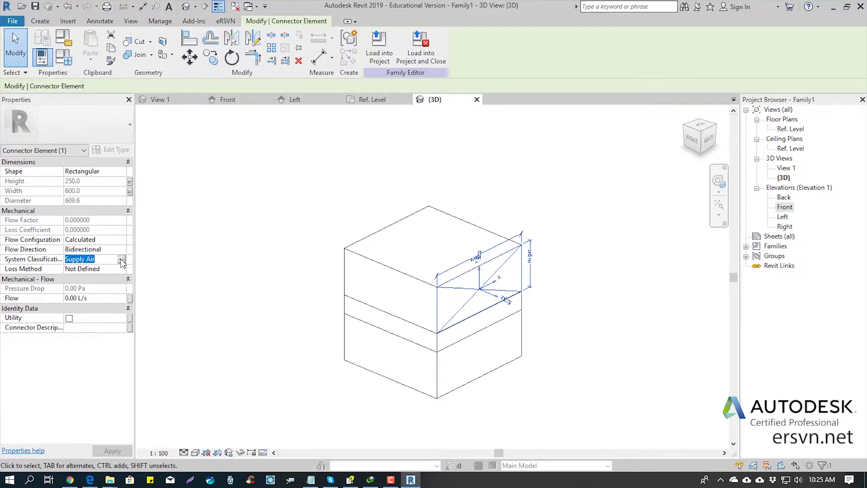
left_click(121, 260)
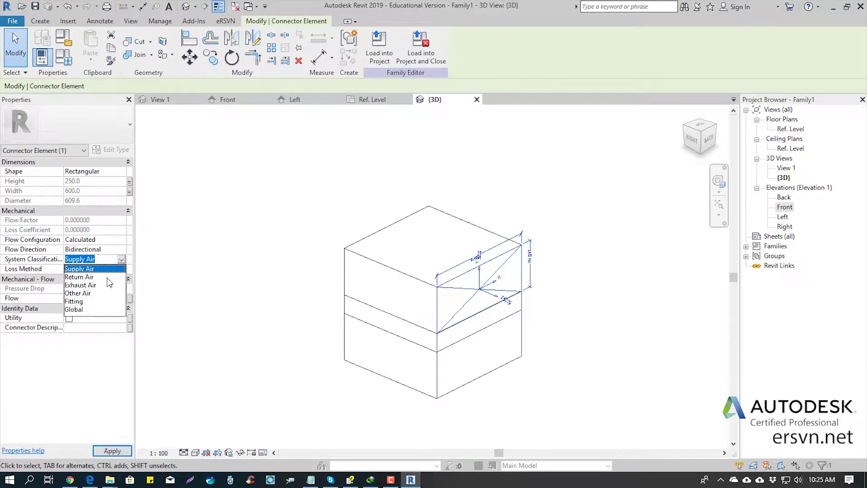
left_click(75, 309)
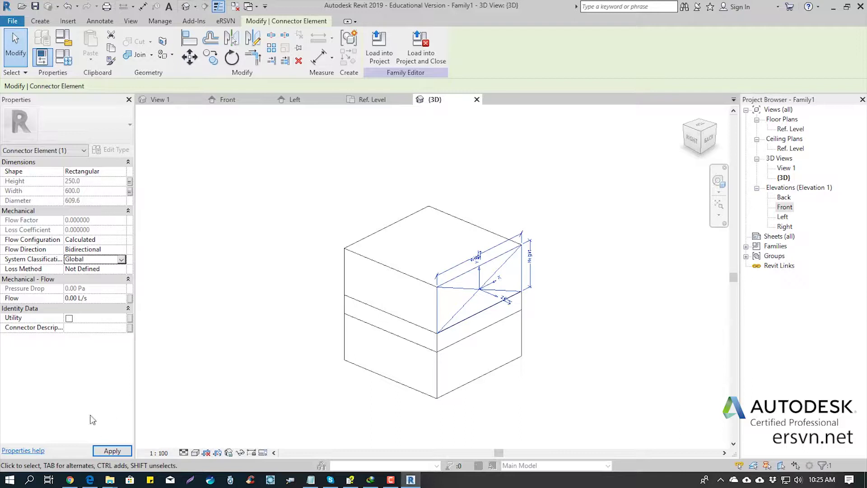
left_click(114, 450)
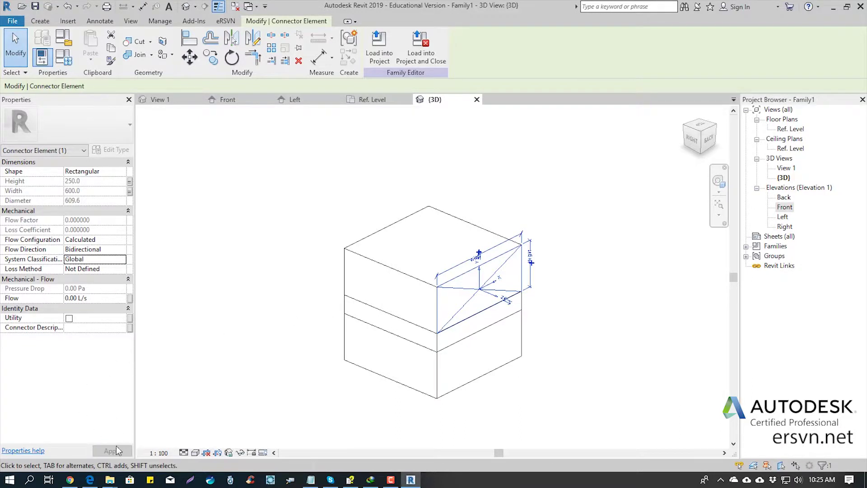
left_click(545, 194)
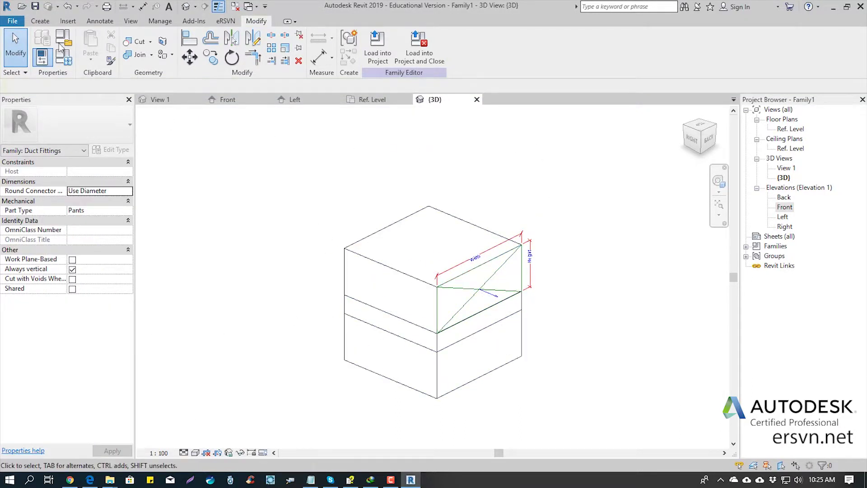
Place a second duct connector on the lower box and link its height to Height Split
left_click(40, 21)
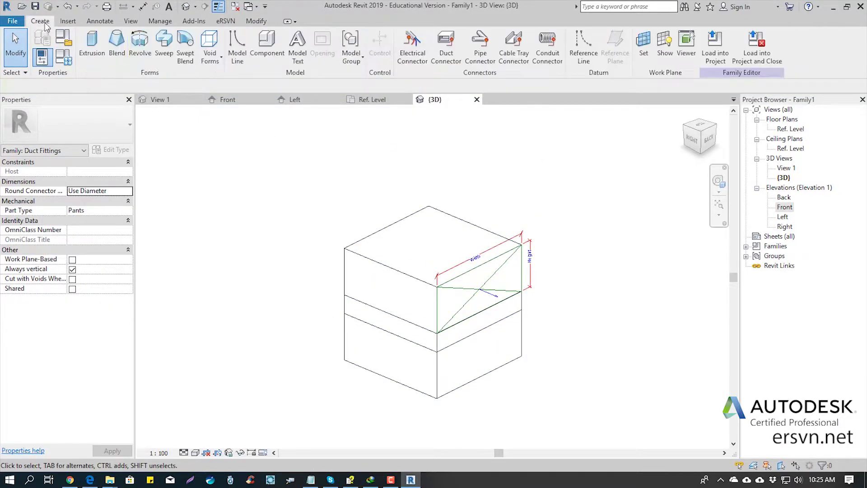
left_click(449, 53)
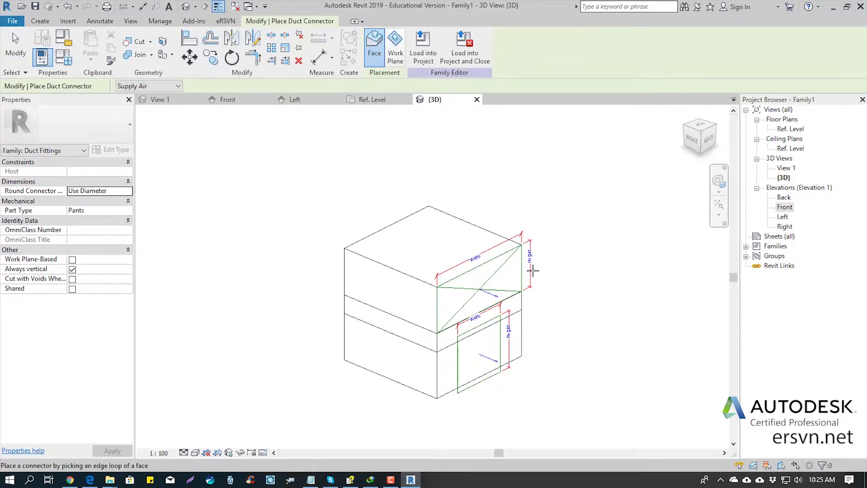
key("Escape")
left_click(513, 337)
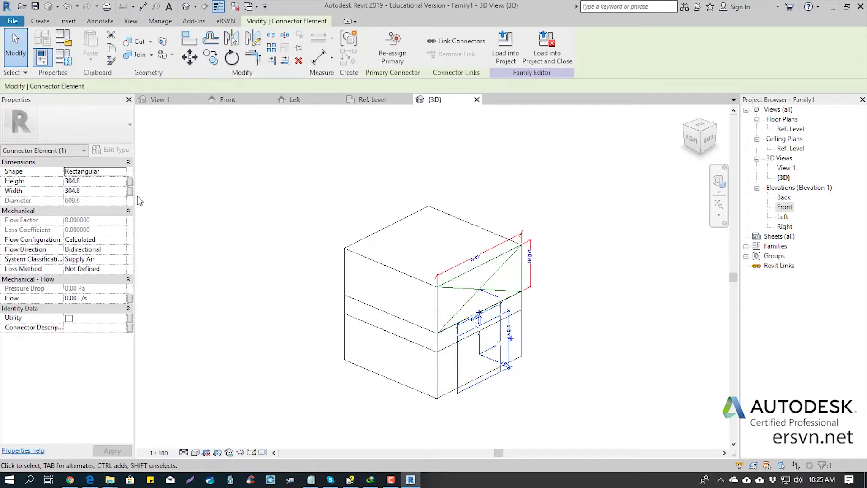
left_click(130, 181)
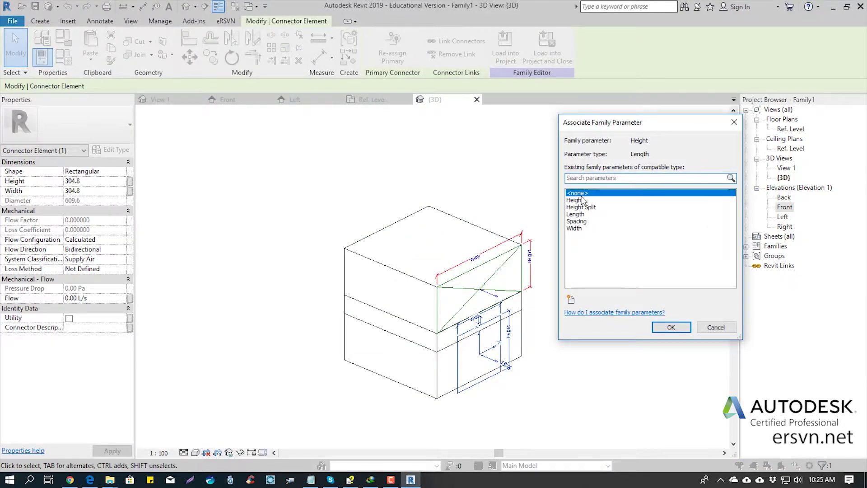
left_click(588, 207)
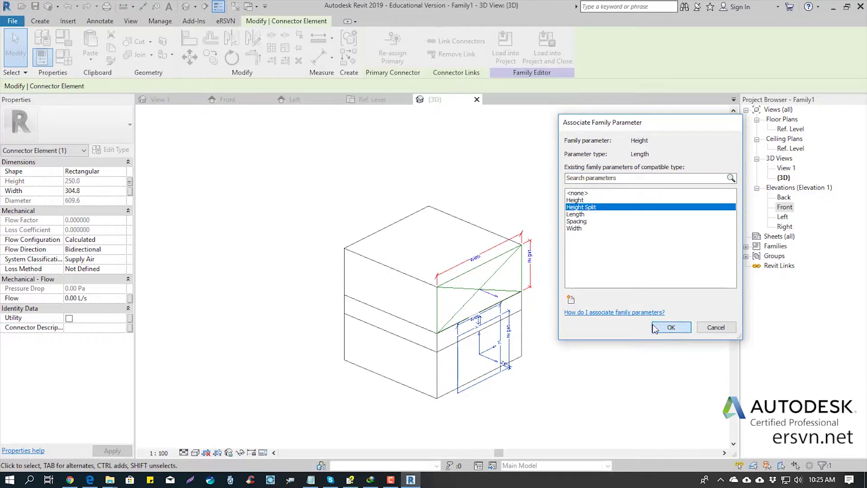
left_click(670, 327)
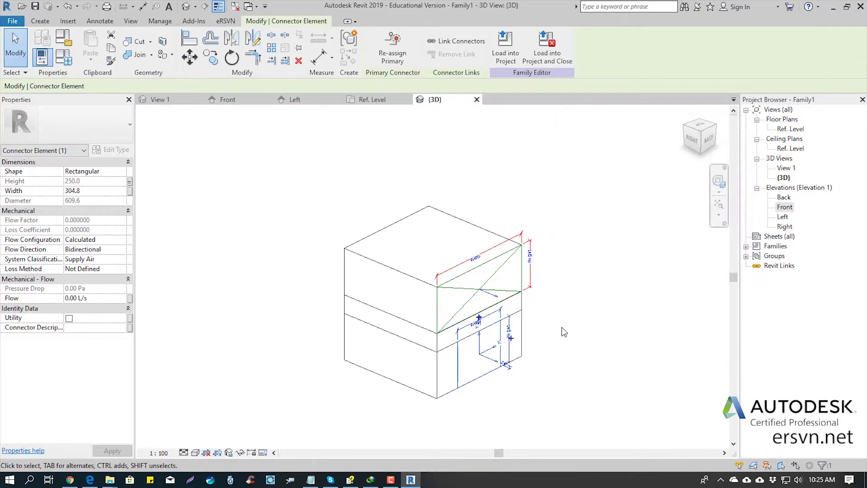
Link the lower connector's width to Width, with Global classification and Bidirectional flow
left_click(129, 191)
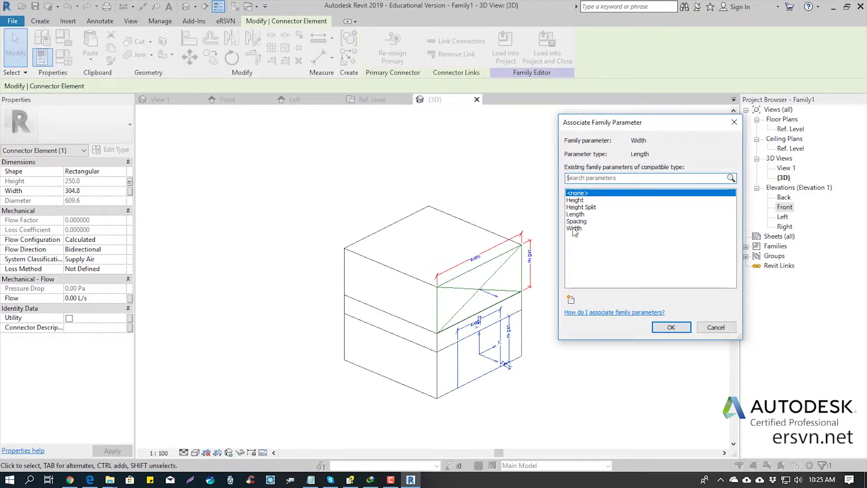
left_click(574, 229)
left_click(671, 327)
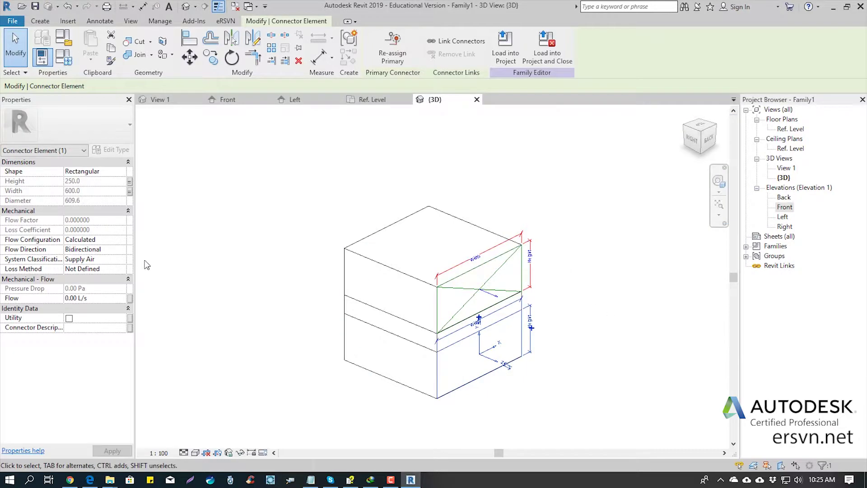
left_click(118, 258)
left_click(81, 310)
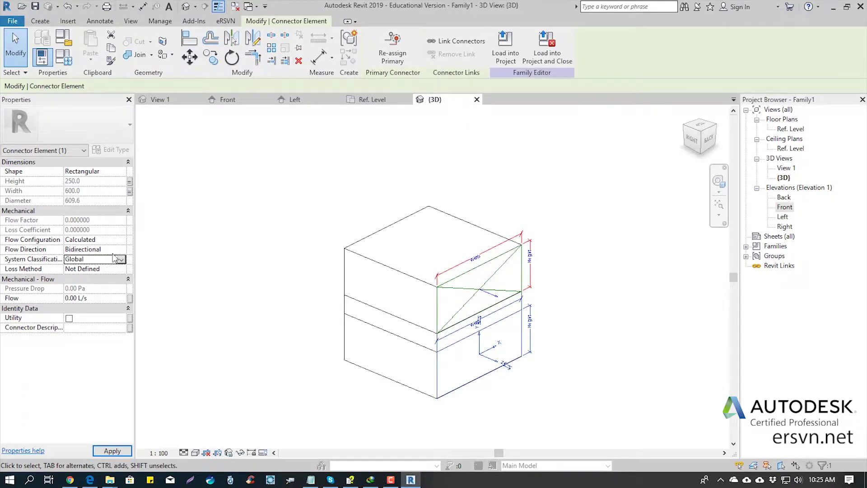
left_click(120, 249)
left_click(104, 259)
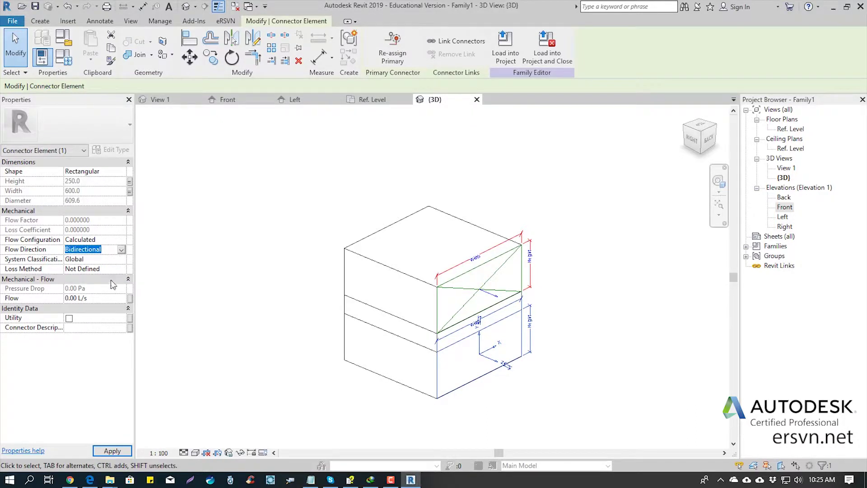
left_click(113, 450)
Join the thin slab into the large box with Join Geometry, orbiting to check the result
left_click(566, 219)
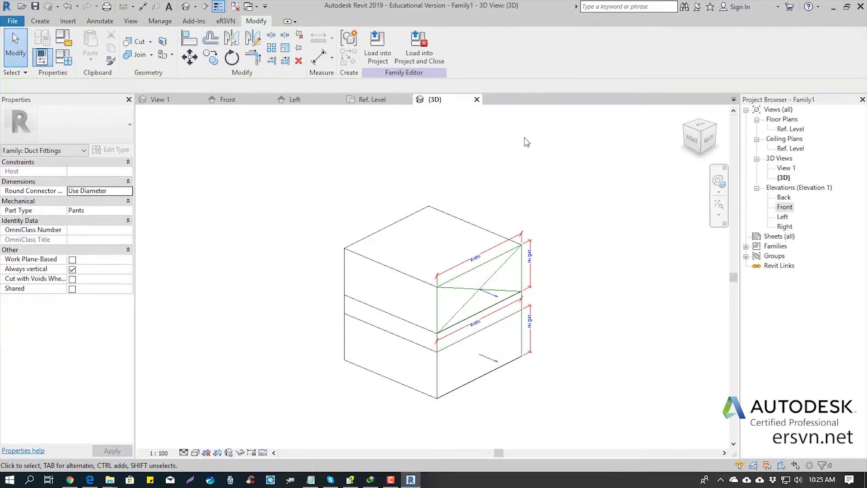
mouse_move(332, 328)
middle_mouse_down("shift")
mouse_move(312, 341)
mouse_move(402, 340)
mouse_move(497, 317)
middle_mouse_up("shift")
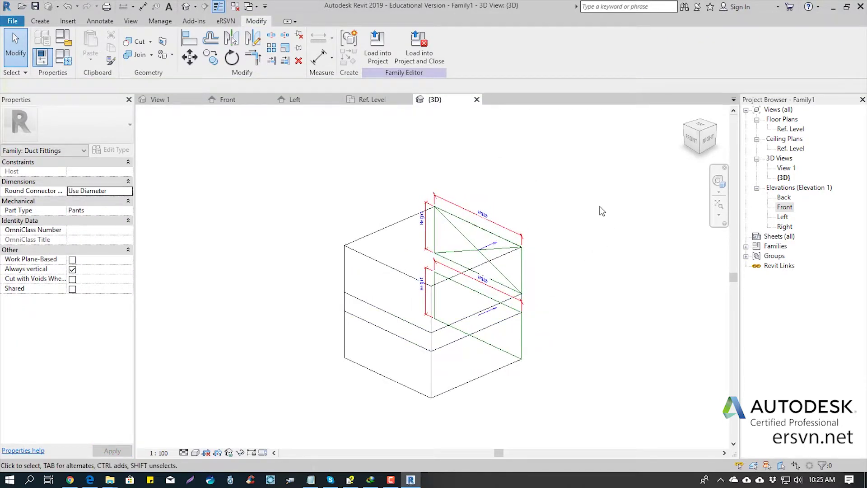
mouse_move(600, 210)
middle_mouse_down("shift")
mouse_move(338, 252)
mouse_move(557, 228)
mouse_move(622, 196)
middle_mouse_up("shift")
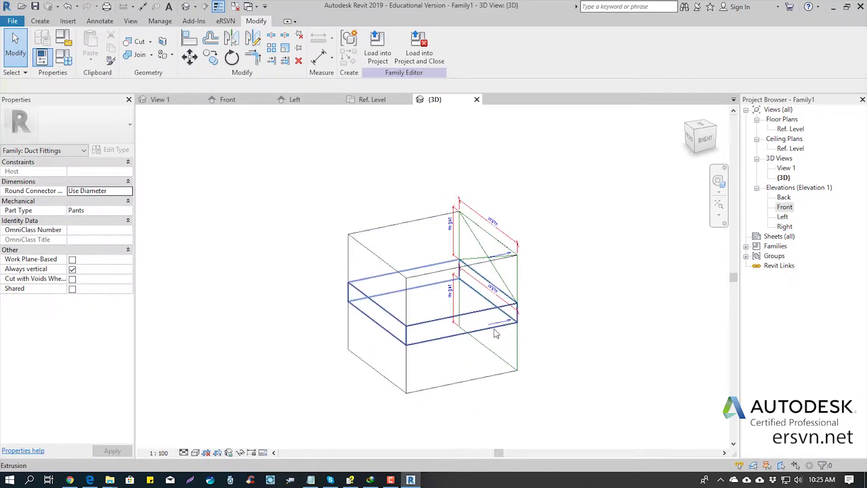
mouse_move(475, 273)
middle_mouse_down("shift")
mouse_move(561, 262)
mouse_move(374, 251)
mouse_move(561, 223)
mouse_move(461, 255)
mouse_move(470, 282)
mouse_move(360, 350)
mouse_move(529, 366)
middle_mouse_up("shift")
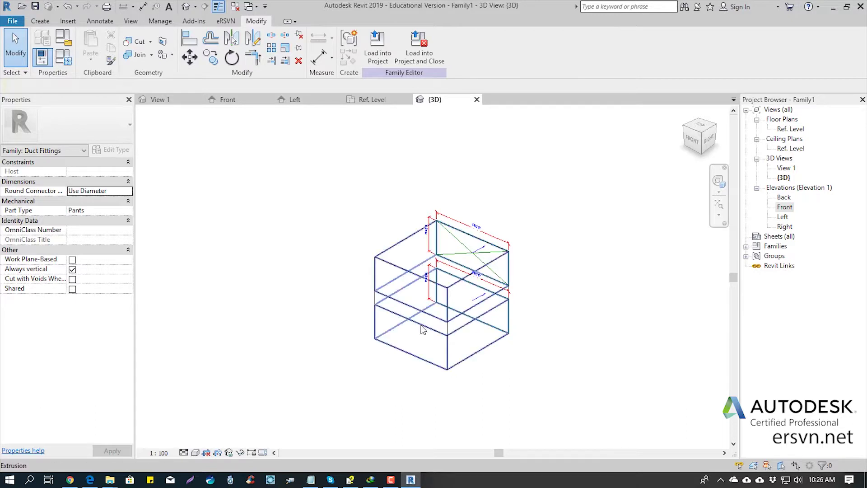
scroll(420, 332, "up", 2)
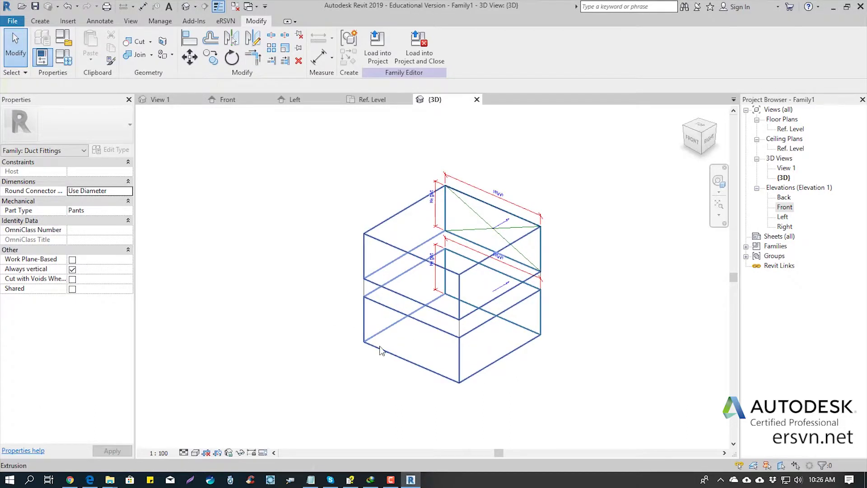
middle_click_drag(565, 198, 554, 219)
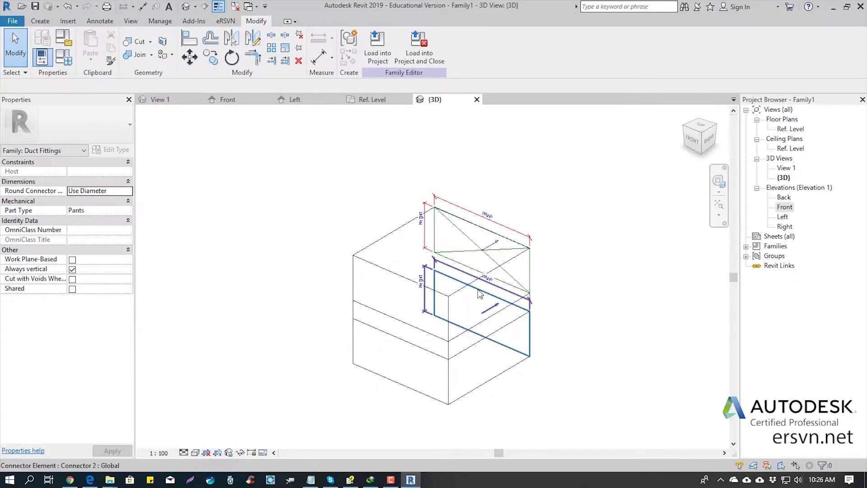
left_click(136, 54)
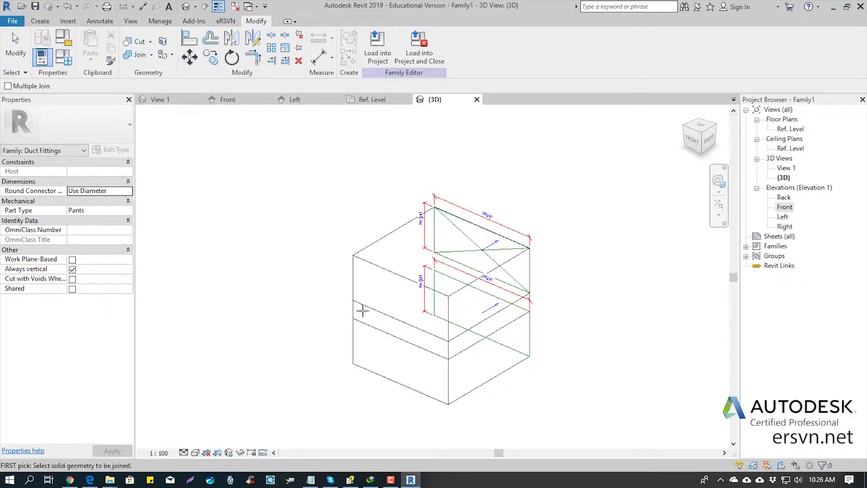
left_click(350, 308)
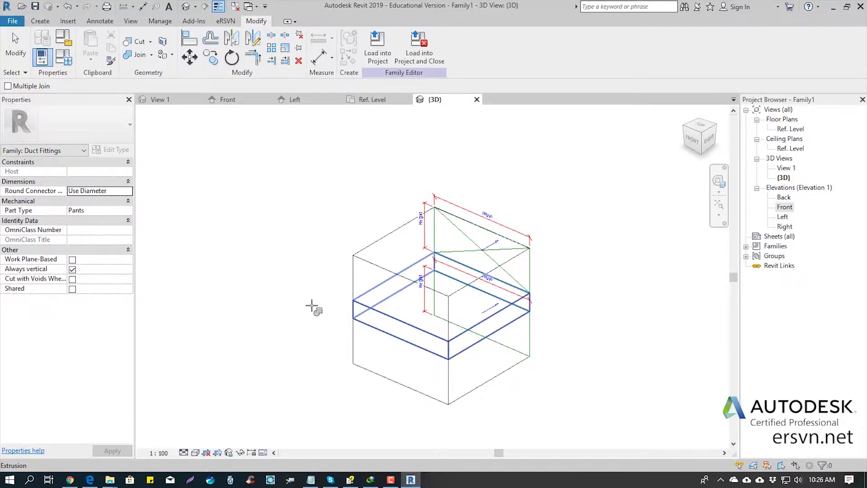
left_click(360, 262)
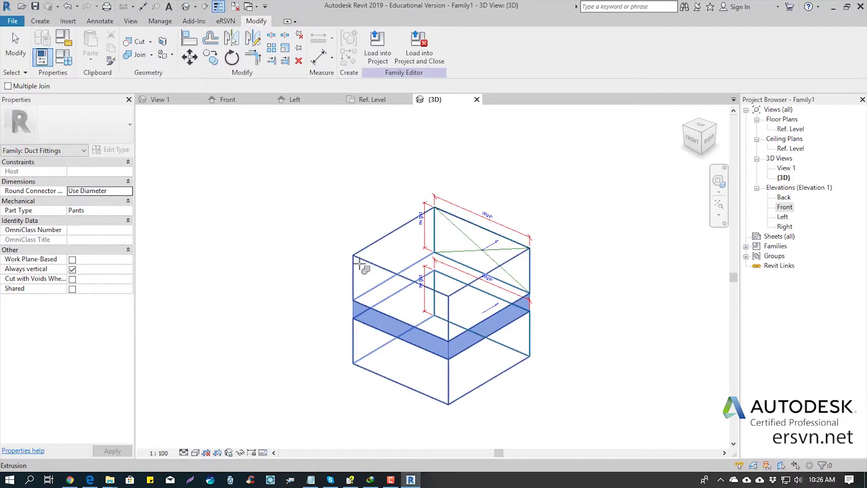
key("Escape")
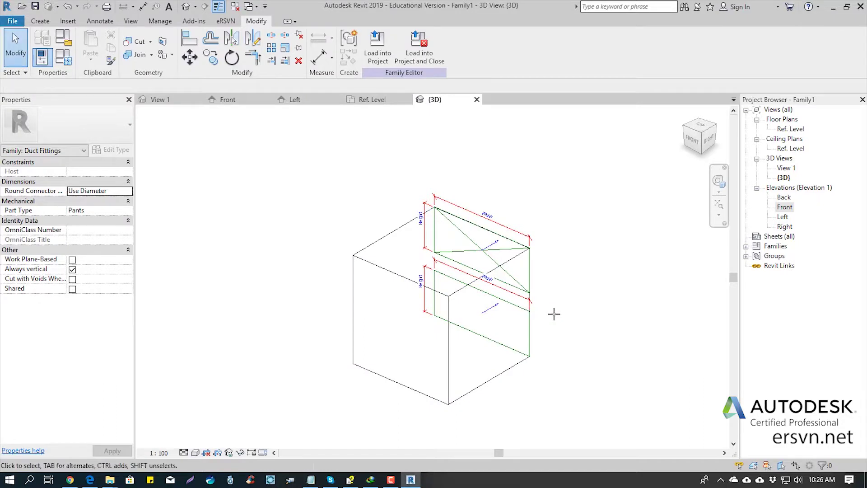
mouse_move(554, 307)
middle_mouse_down("shift")
mouse_move(447, 170)
mouse_move(505, 277)
middle_mouse_up("shift")
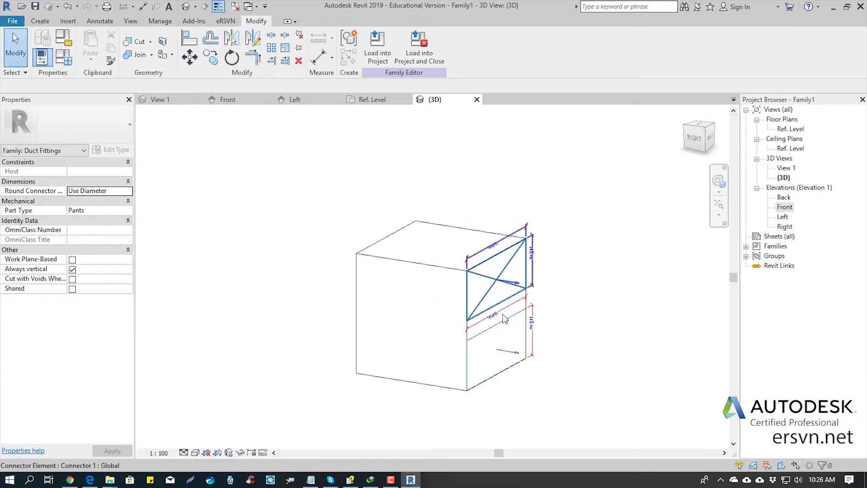
middle_click_drag(304, 306, 223, 180, "shift")
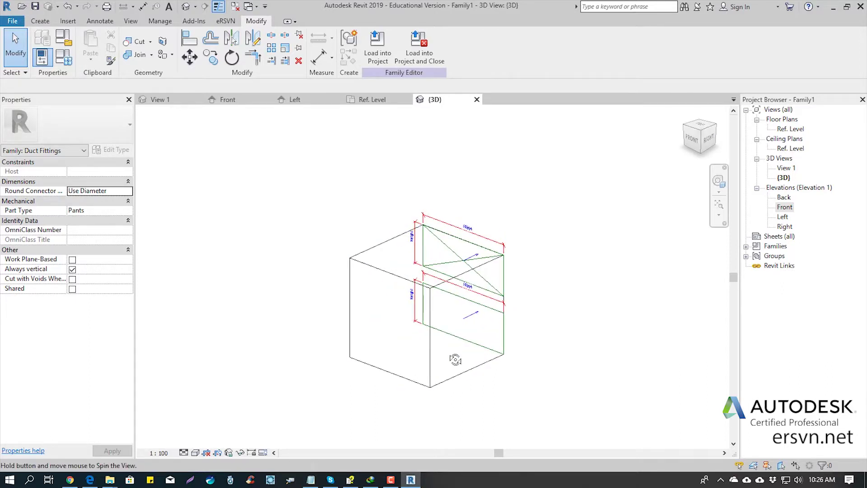
Place a third duct connector on the box's left front face and select it
left_click(40, 21)
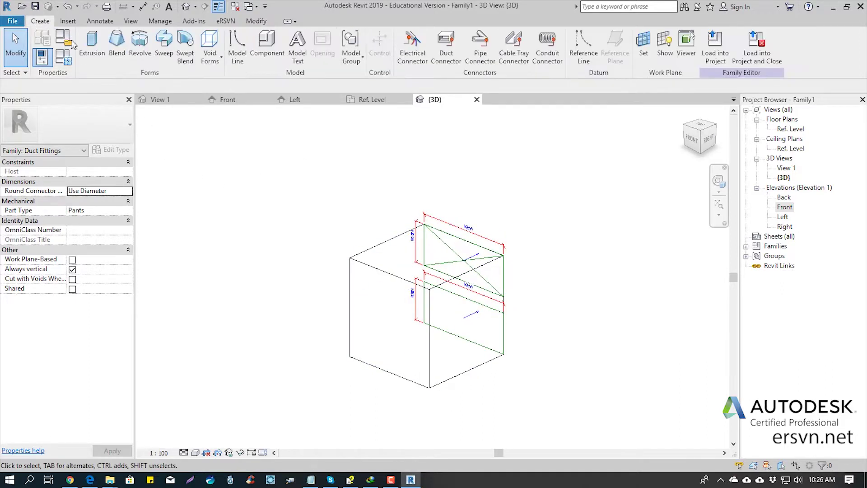
left_click(447, 48)
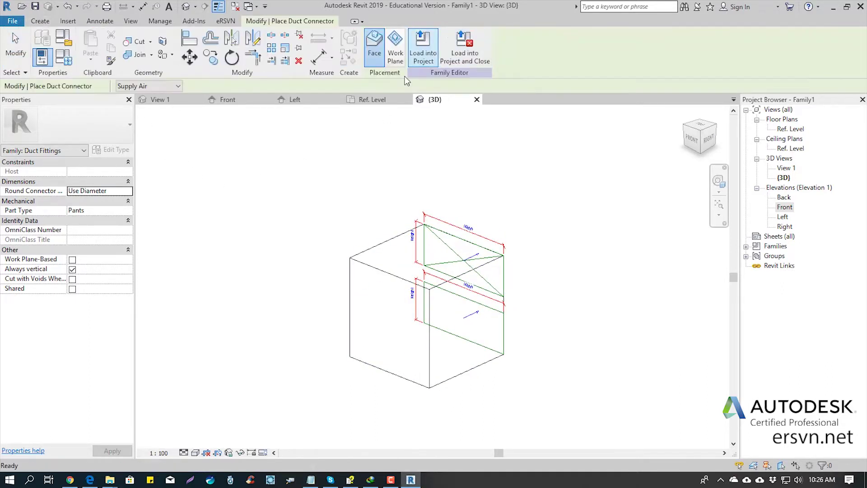
left_click(350, 299)
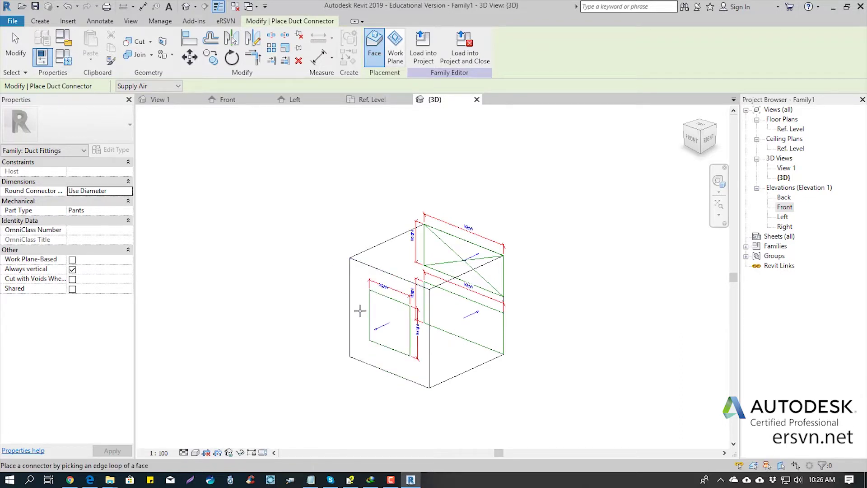
key("Escape")
left_click(378, 297)
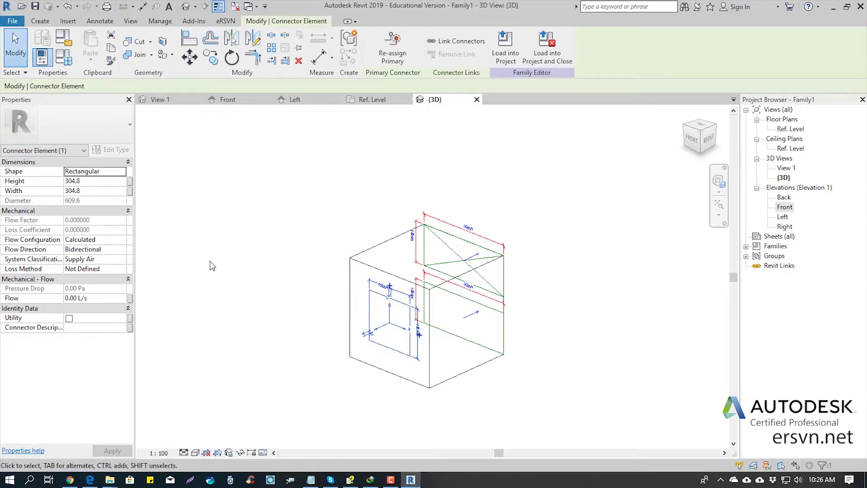
Associate the third connector's Height and Width with the family Height and Width parameters
left_click(130, 181)
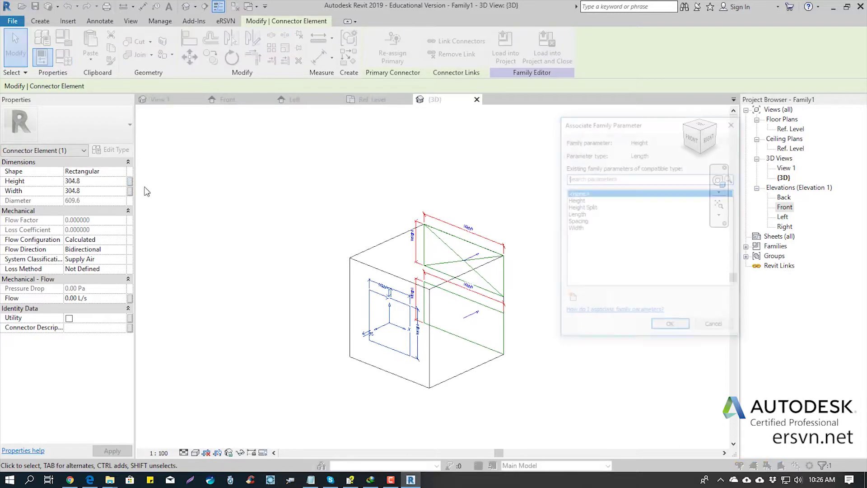
left_click(580, 200)
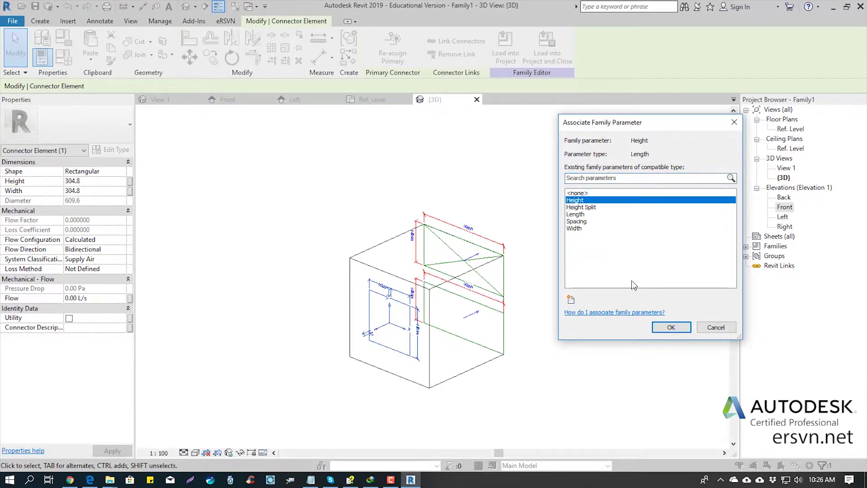
left_click(669, 332)
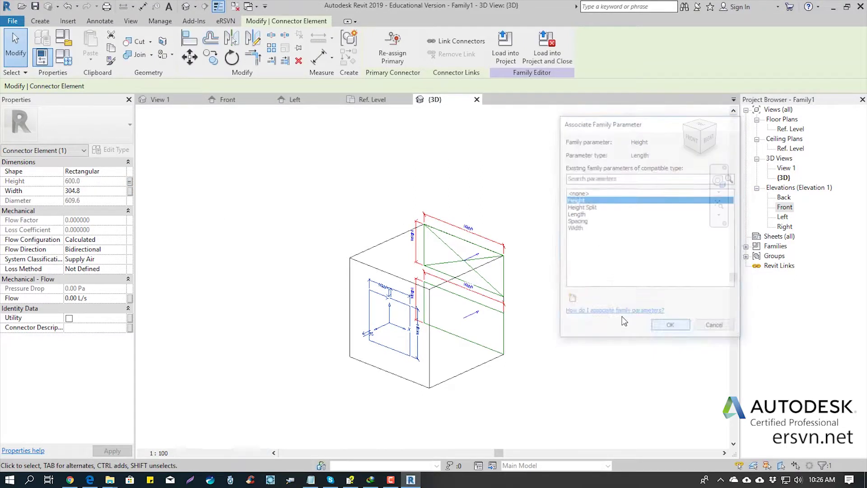
left_click(130, 191)
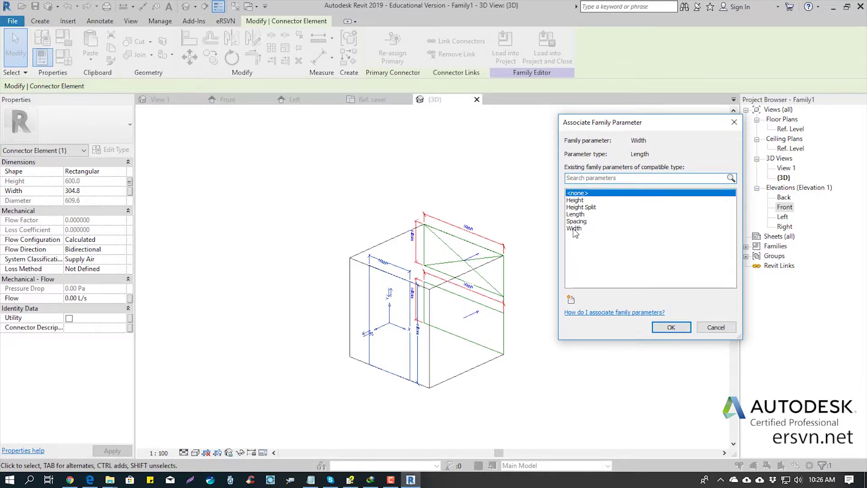
left_click(575, 229)
left_click(660, 326)
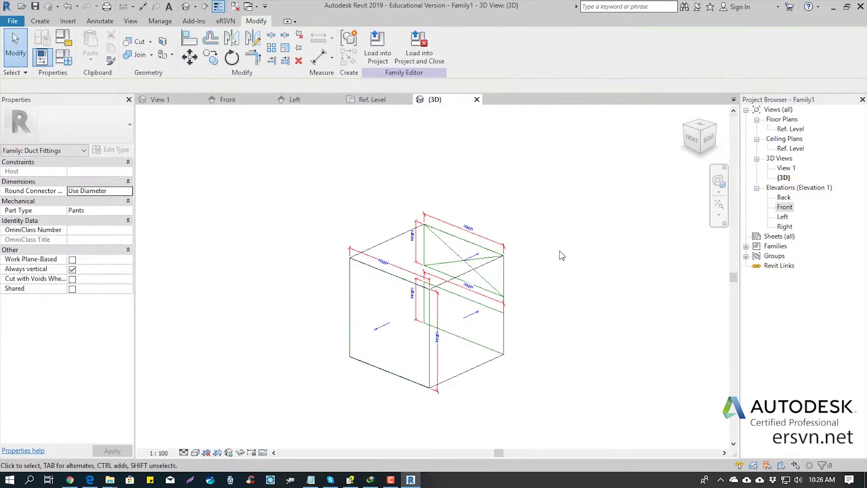
Close every view except the family's 3D view and bring up the new-file choices
middle_click_drag(566, 231, 468, 245, "shift")
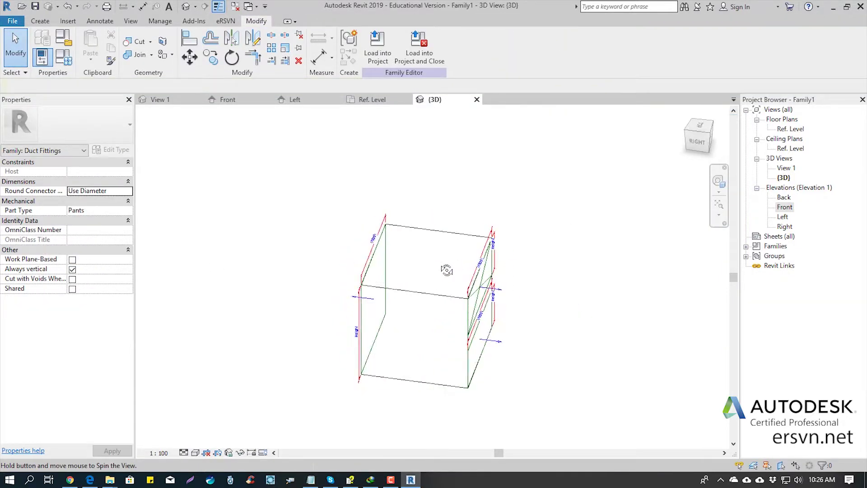
left_click(235, 8)
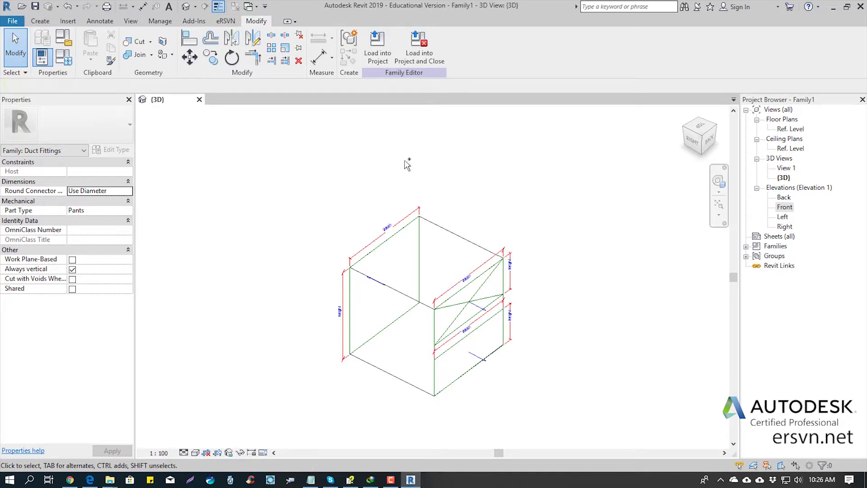
middle_click_drag(349, 184, 344, 173)
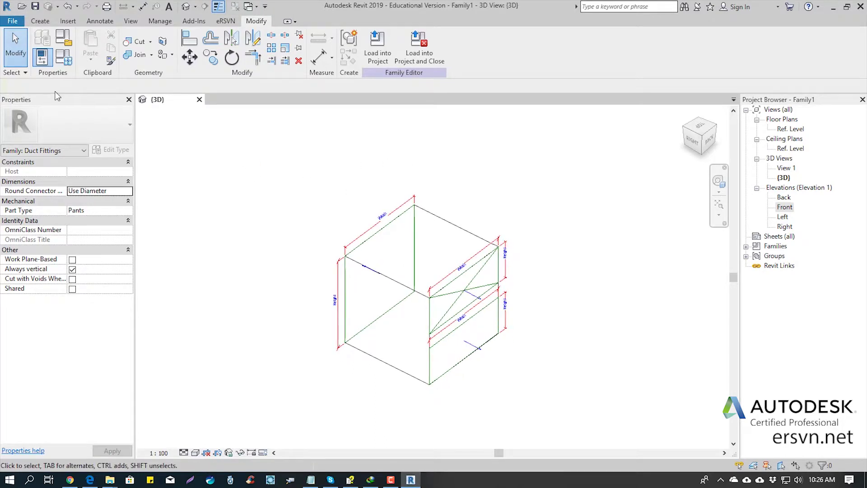
left_click(13, 21)
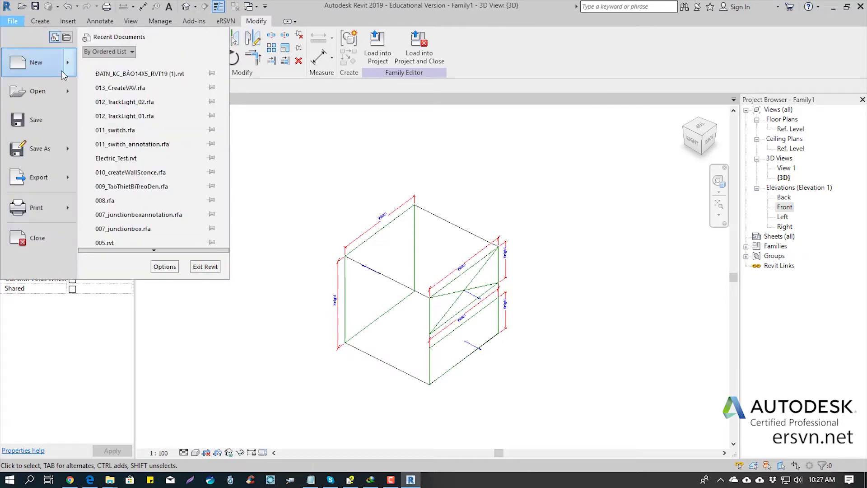
mouse_move(37, 61)
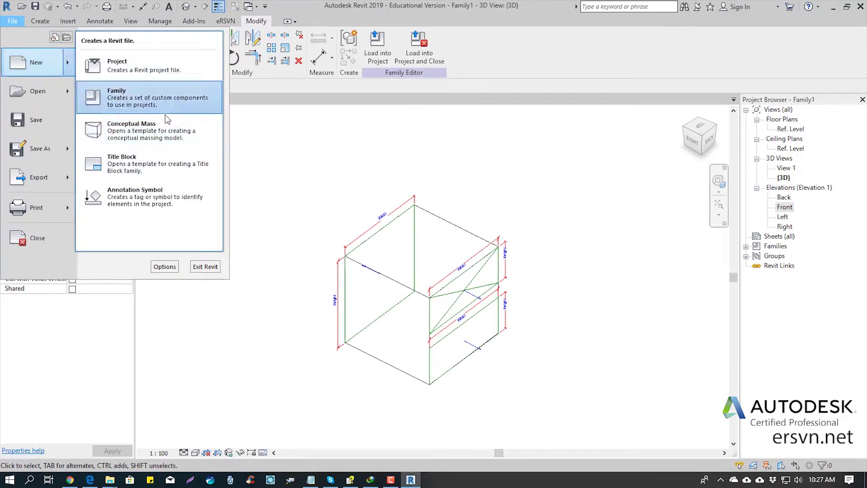
Create a new project from the Mechanical Template, then return to the Family1 {3D} view
left_click(134, 64)
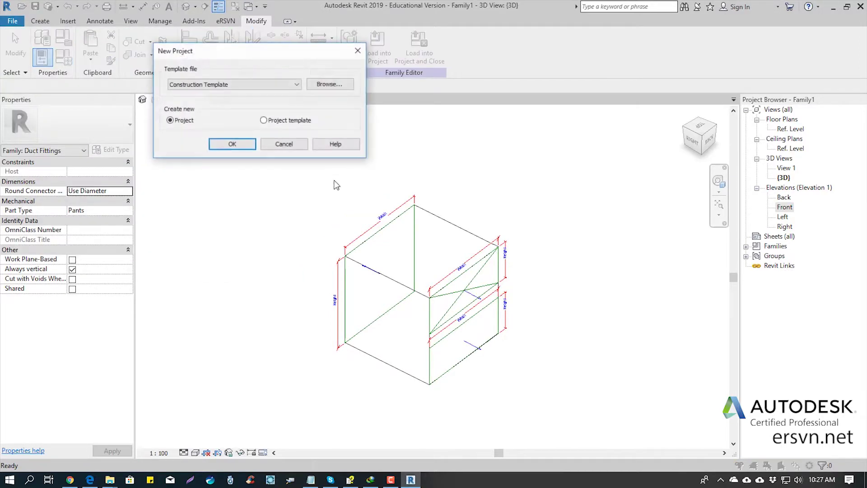
left_click(229, 85)
left_click(201, 122)
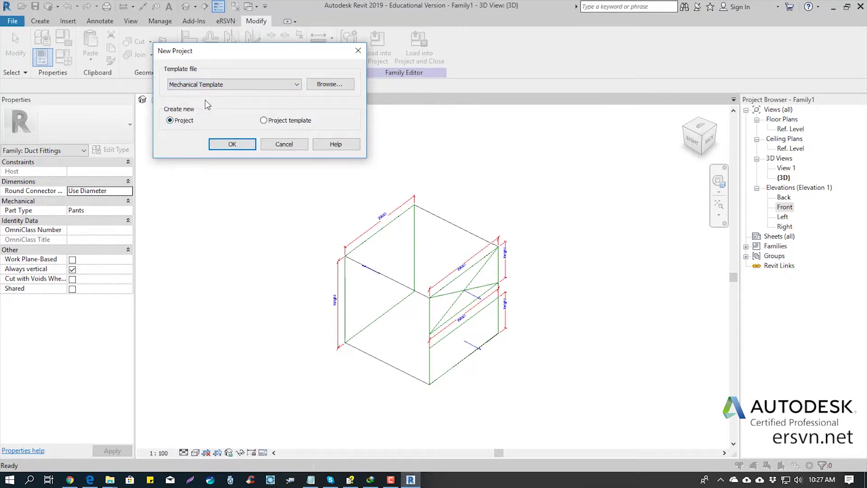
left_click(241, 144)
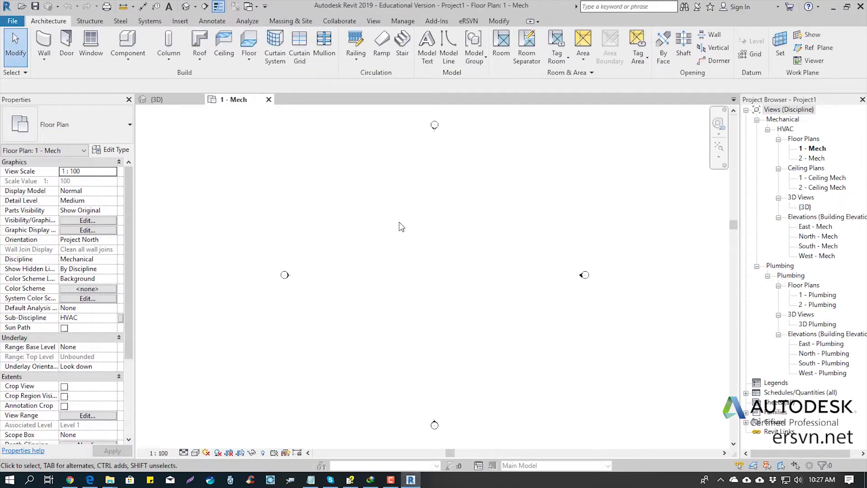
left_click(178, 100)
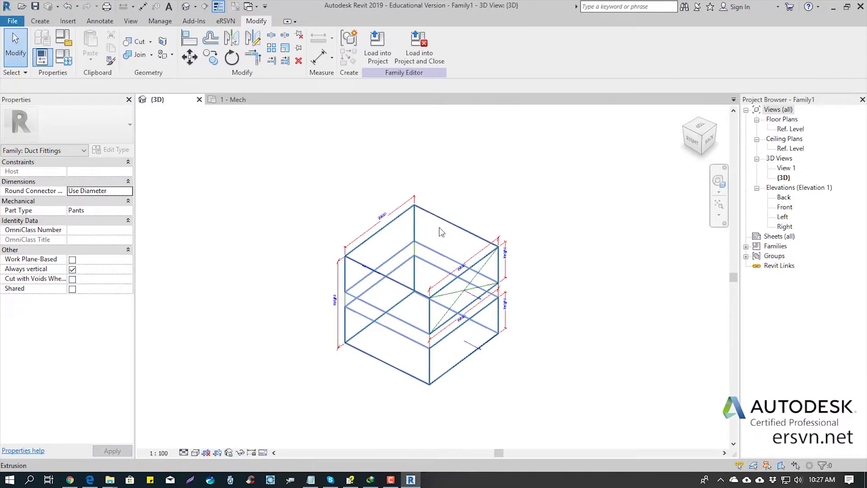
Load Family1 into the project, place one pants fitting on the 1 - Mech plan, and select it
left_click(377, 47)
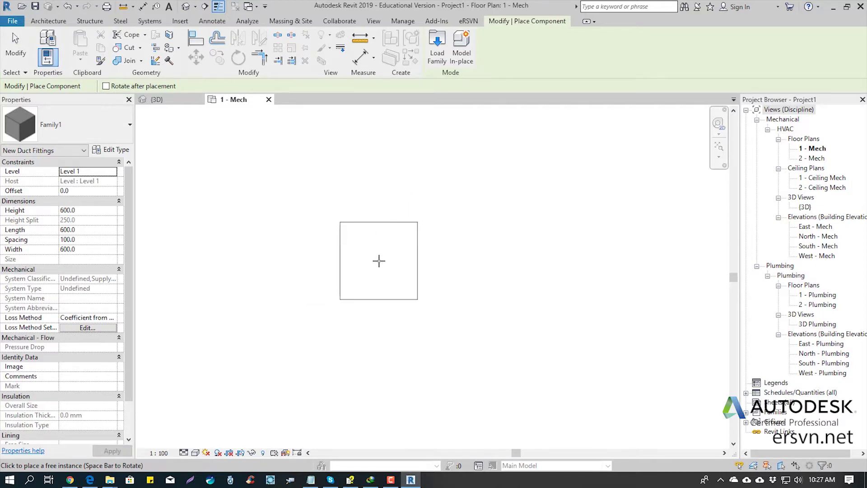
left_click(378, 261)
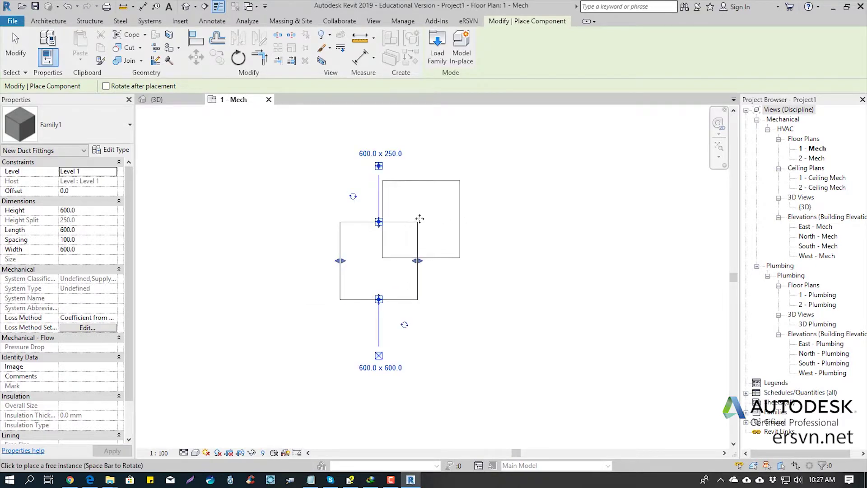
key("Escape")
key("Escape")
scroll(355, 264, "down", 3)
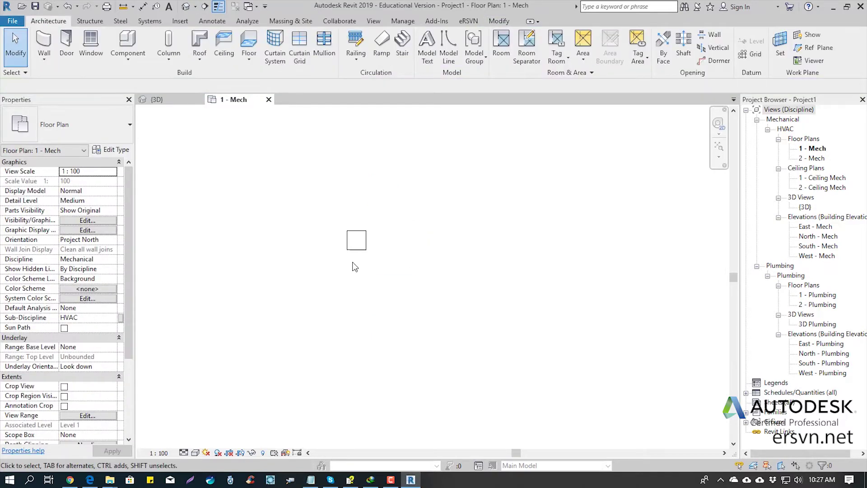
left_click(367, 246)
Revert the pants fitting to 600 x 75 outlets and reselect it
scroll(375, 232, "up", 2)
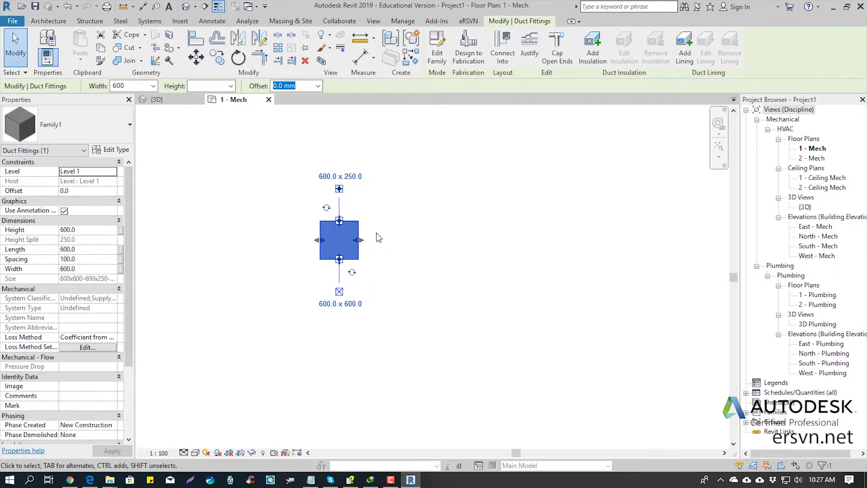
scroll(379, 228, "up", 1)
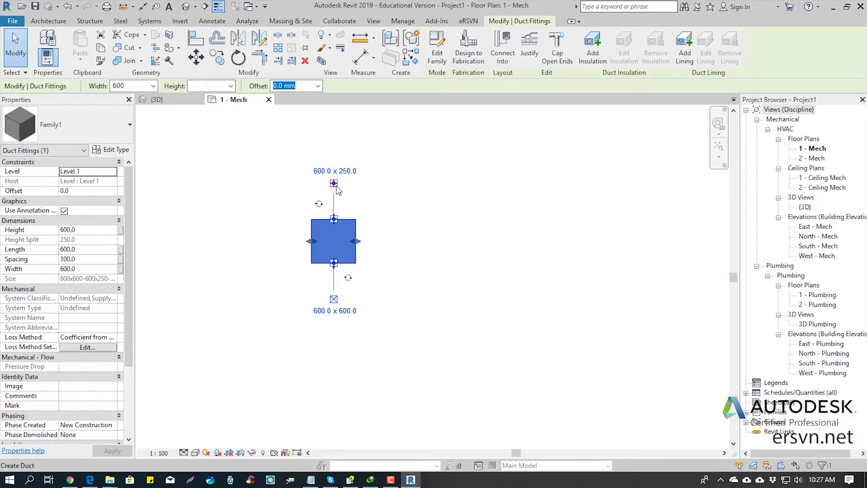
left_click(319, 205)
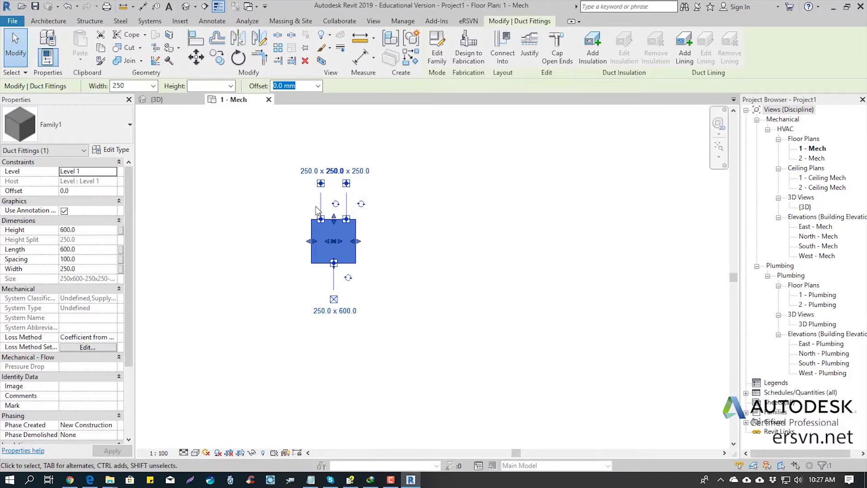
left_click(333, 206)
left_click(425, 179)
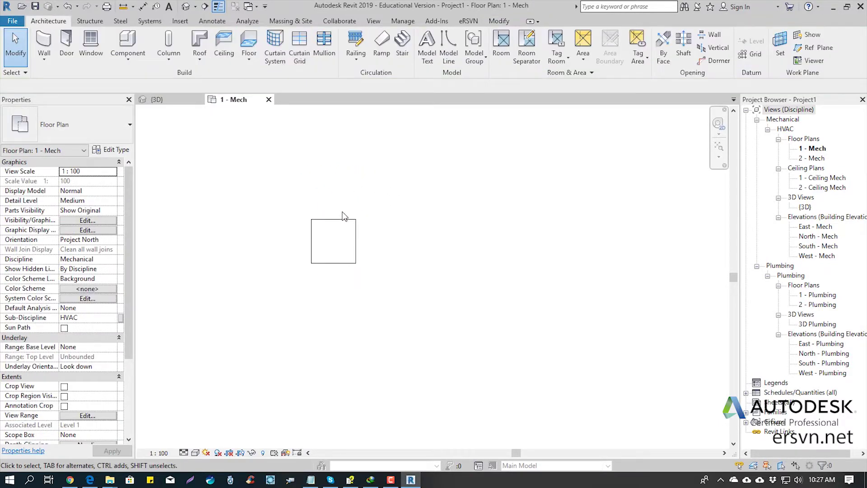
left_click(344, 223)
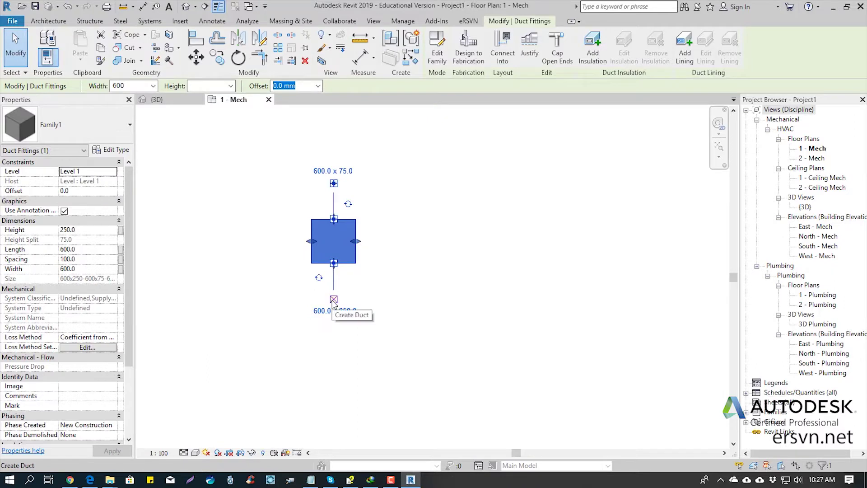
Draw a 600 x 250 rectangular duct with two elbows from the fitting's lower end
left_click(333, 300)
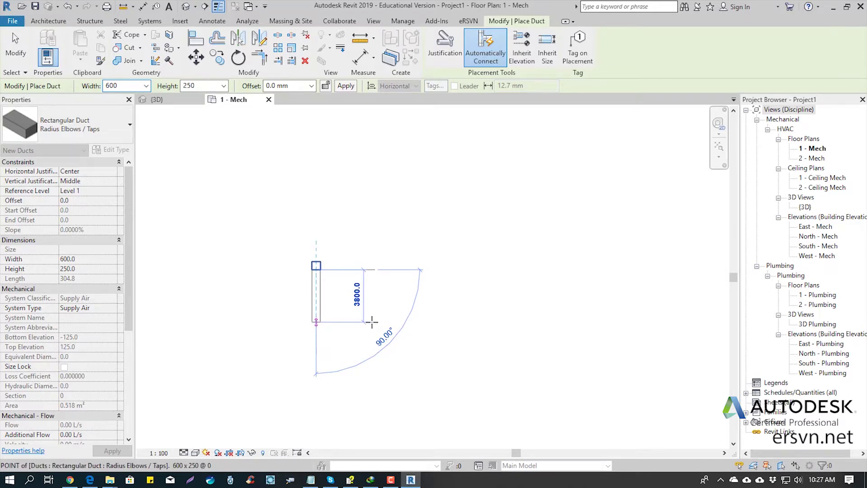
left_click(373, 322)
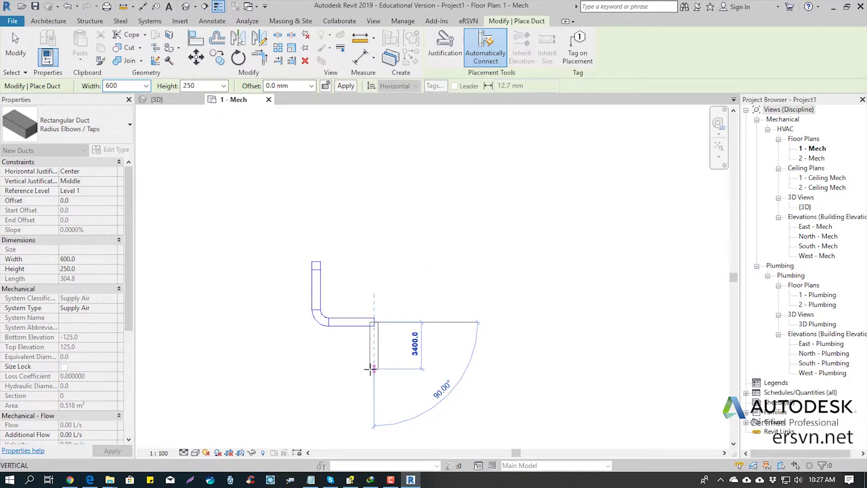
left_click(374, 368)
key("Escape")
key("Escape")
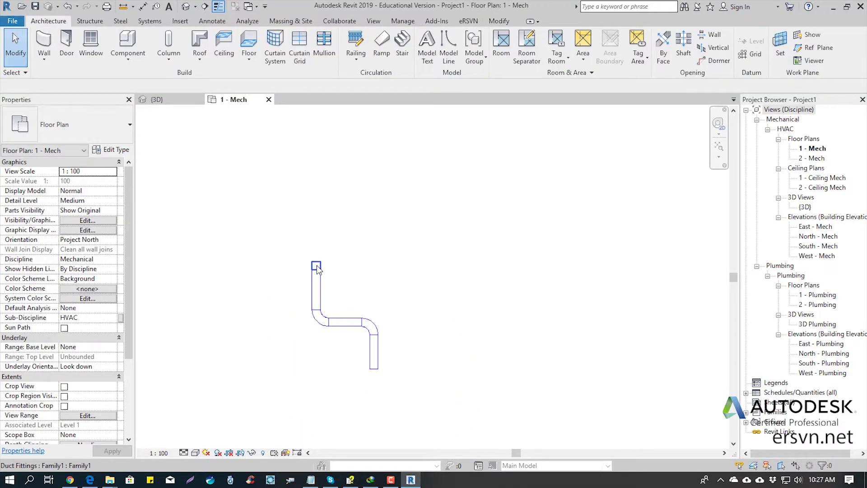
scroll(327, 266, "up", 3)
left_click(327, 261)
scroll(308, 249, "up", 2)
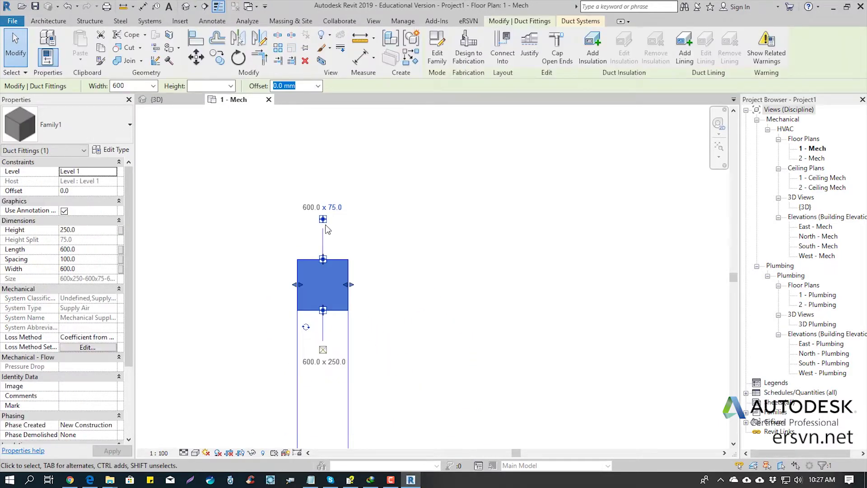
Draw the first 600 x 75 branch duct from the fitting's Connector 1 outlet
left_click(323, 219)
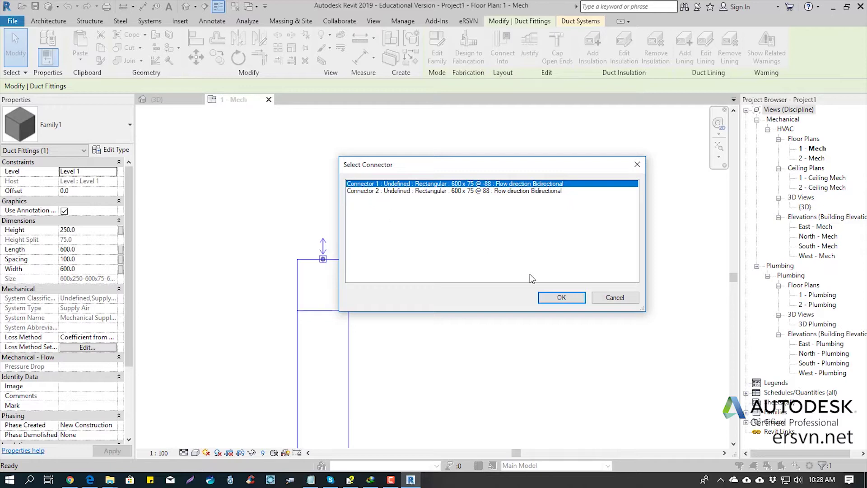
left_click(561, 296)
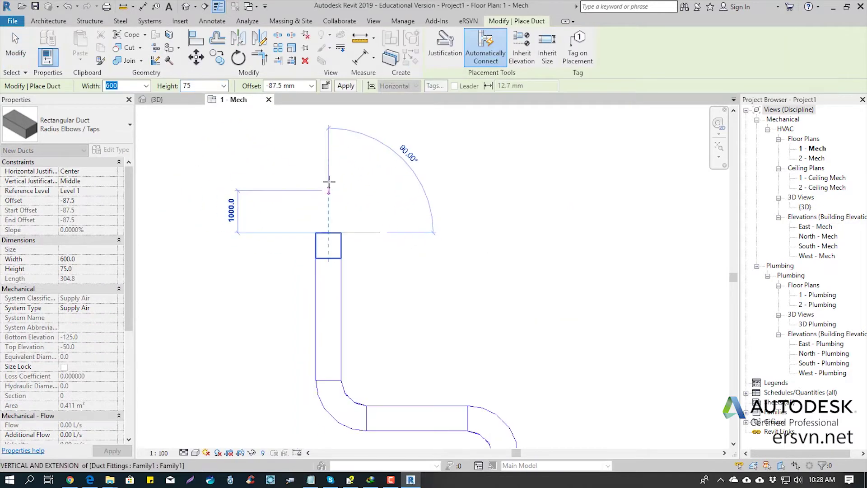
left_click(329, 170)
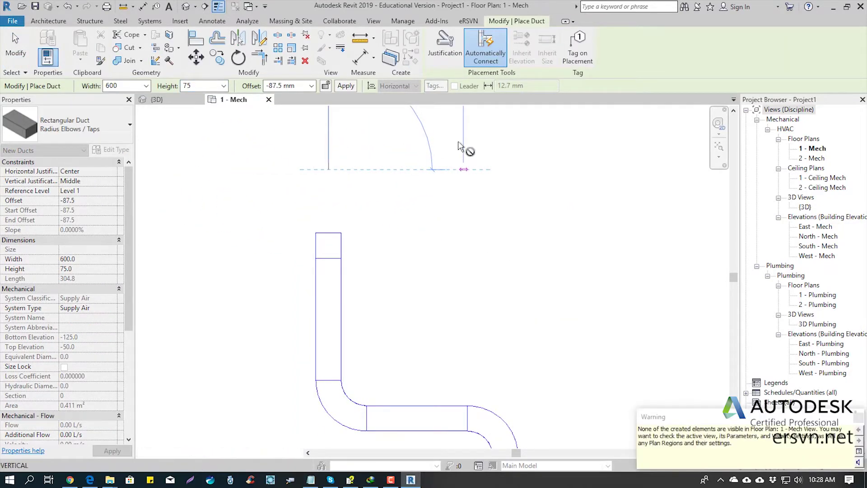
middle_click_drag(467, 134, 468, 185)
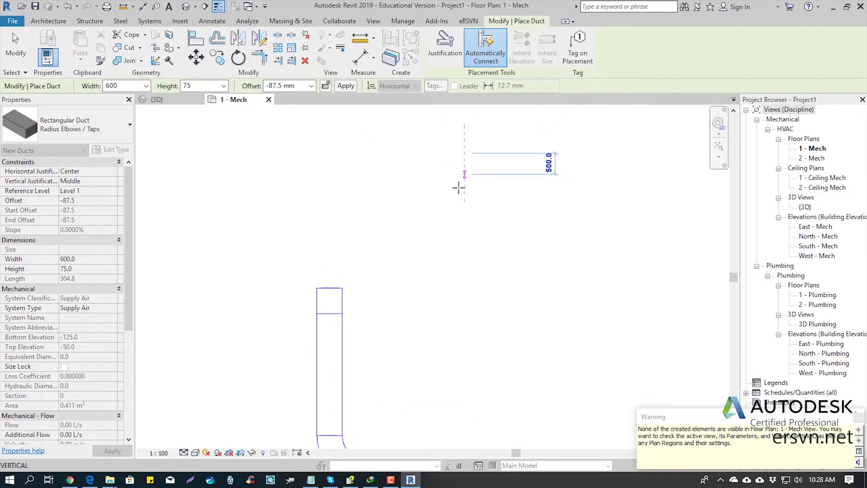
key("Escape")
key("Escape")
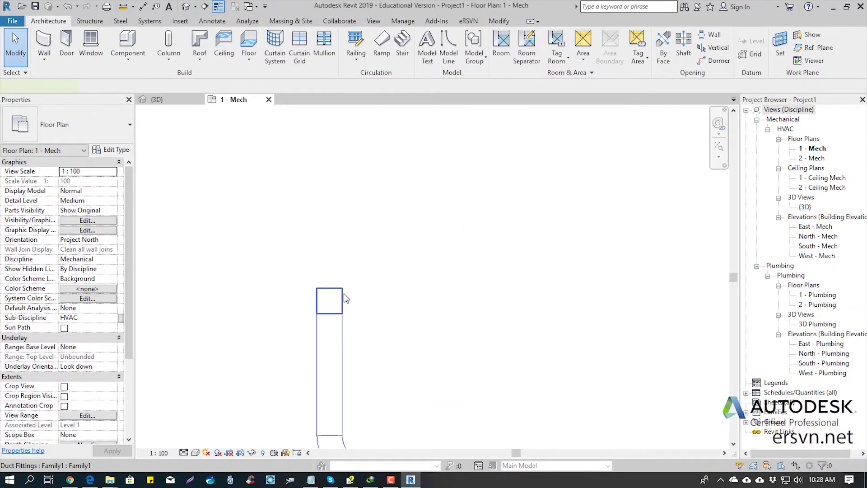
Draw a second elbowed branch duct from the fitting's other upper outlet
left_click(345, 298)
left_click(334, 271)
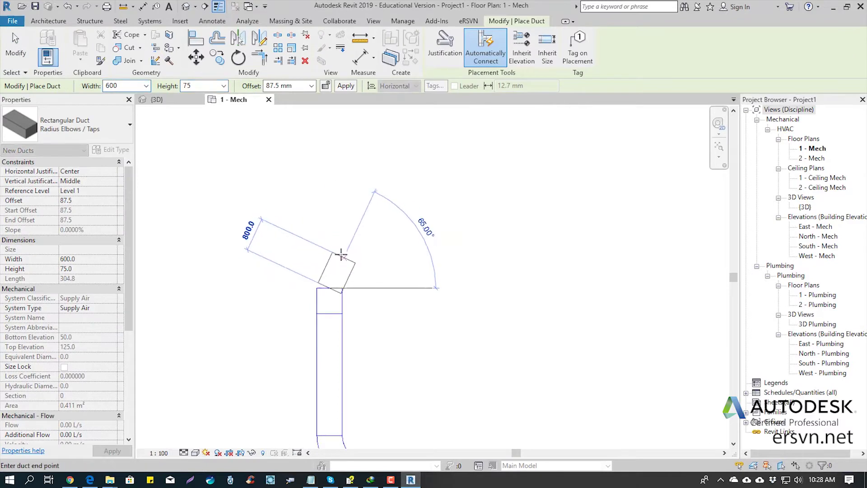
scroll(331, 253, "down", 3)
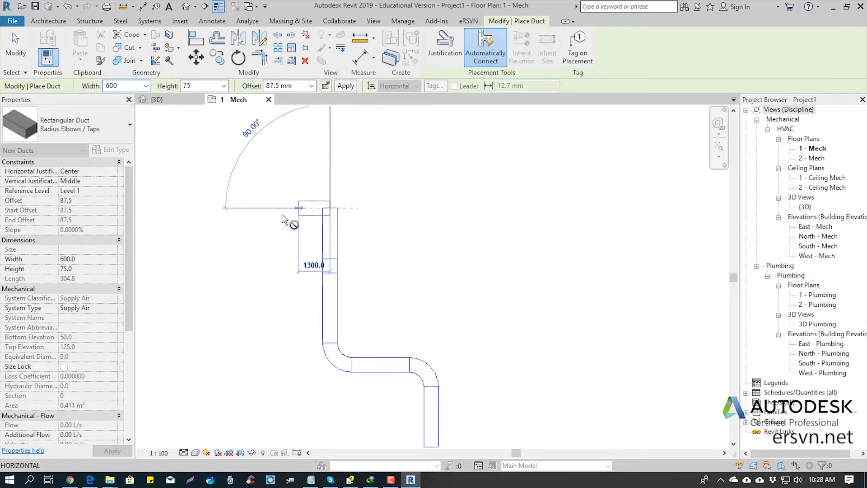
left_click(251, 207)
left_click(250, 161)
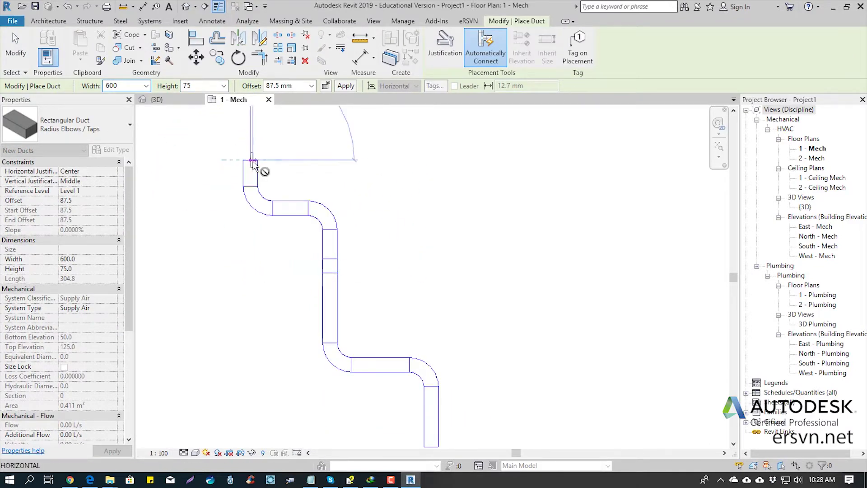
key("Escape")
key("Escape")
scroll(360, 196, "down", 2)
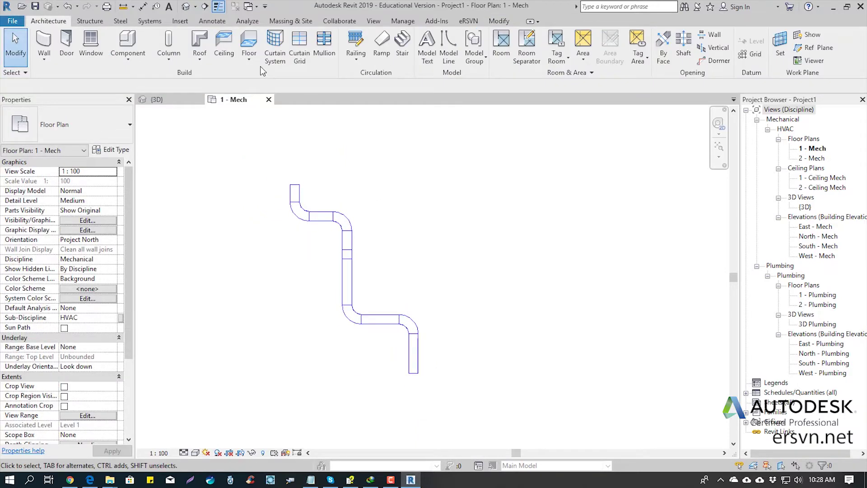
left_click(187, 6)
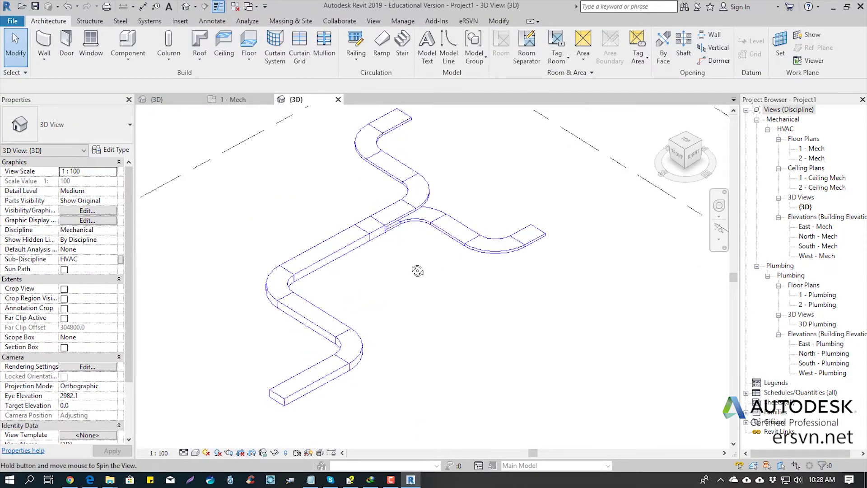
Orbit the 3D view around the branch junction and select the pants fitting to show its parameters
mouse_move(393, 241)
middle_mouse_down("shift")
mouse_move(412, 228)
mouse_move(327, 266)
mouse_move(172, 248)
middle_mouse_up("shift")
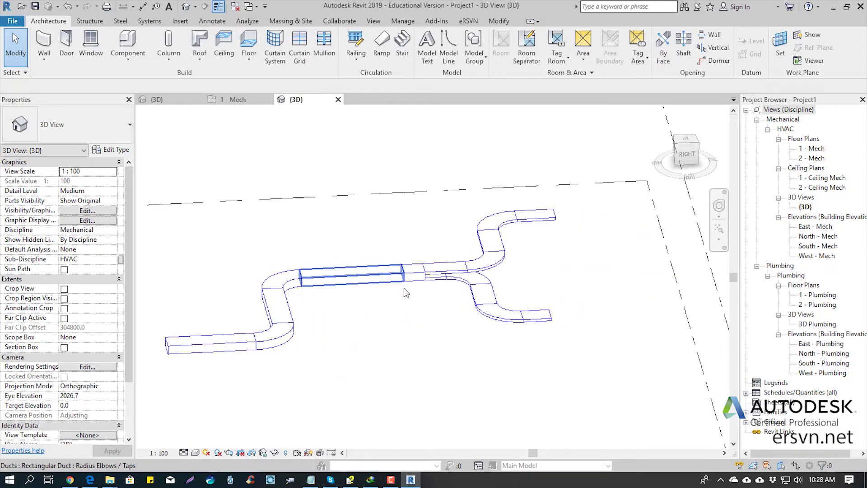
left_click(407, 293)
middle_click_drag(407, 293, 433, 317, "shift")
scroll(433, 325, "up", 3)
scroll(446, 355, "up", 3)
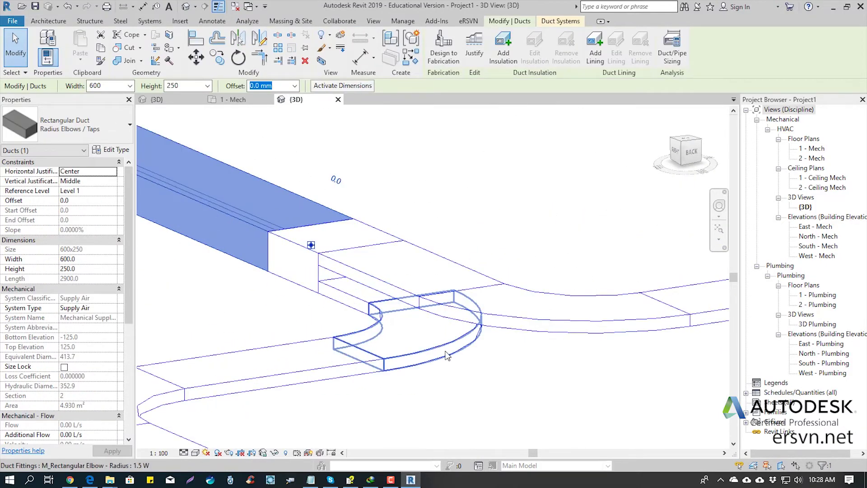
mouse_move(446, 355)
middle_mouse_down("shift")
mouse_move(451, 310)
mouse_move(472, 309)
mouse_move(453, 349)
mouse_move(325, 269)
mouse_move(348, 261)
middle_mouse_up("shift")
key("Escape")
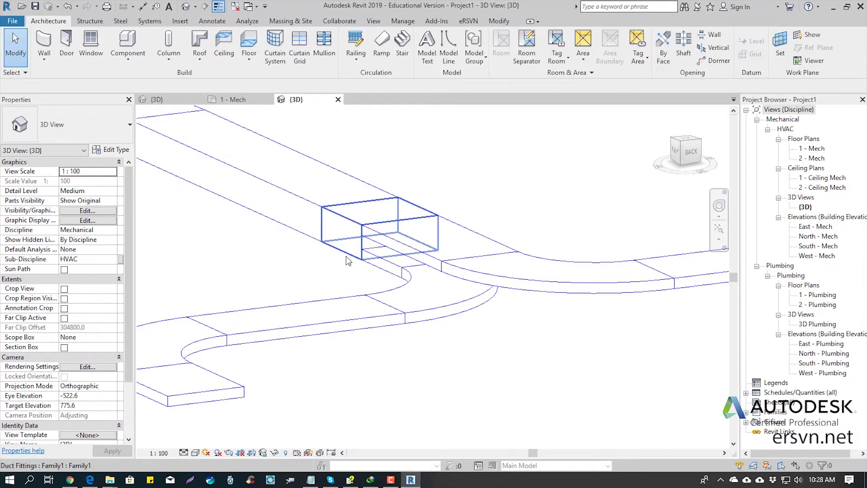
left_click(347, 261)
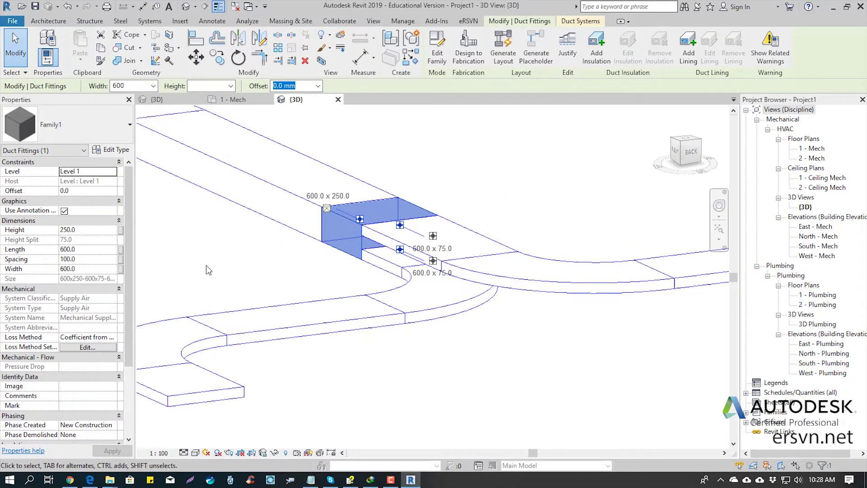
Set the pants fitting's Spacing to 70, apply it, and orbit to review the narrowed junction
left_click(79, 262)
type("70")
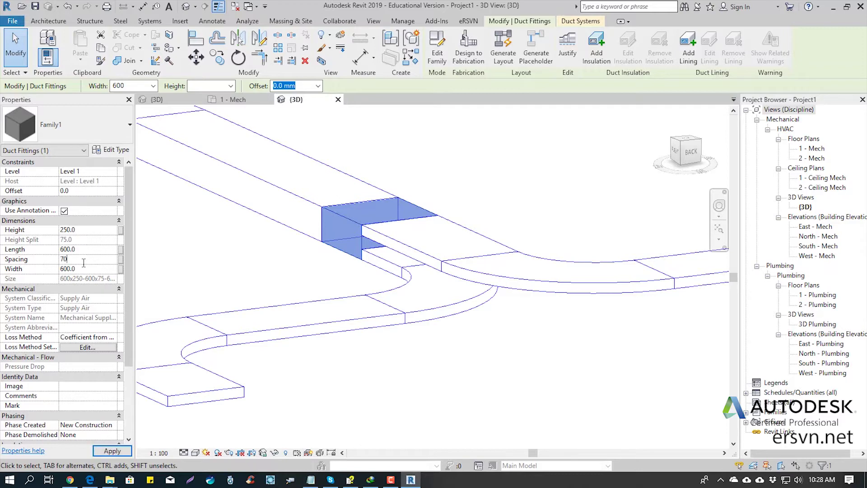
left_click(503, 171)
scroll(388, 220, "up", 2)
scroll(397, 176, "up", 3)
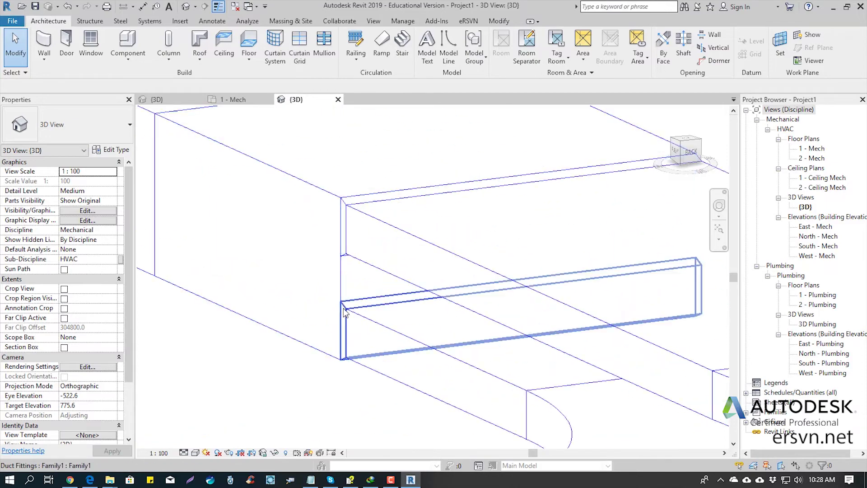
scroll(392, 327, "up", 2)
scroll(392, 327, "down", 3)
scroll(377, 251, "down", 2)
mouse_move(358, 194)
middle_mouse_down("shift")
mouse_move(353, 284)
mouse_move(390, 308)
mouse_move(497, 253)
middle_mouse_up("shift")
scroll(354, 294, "down", 2)
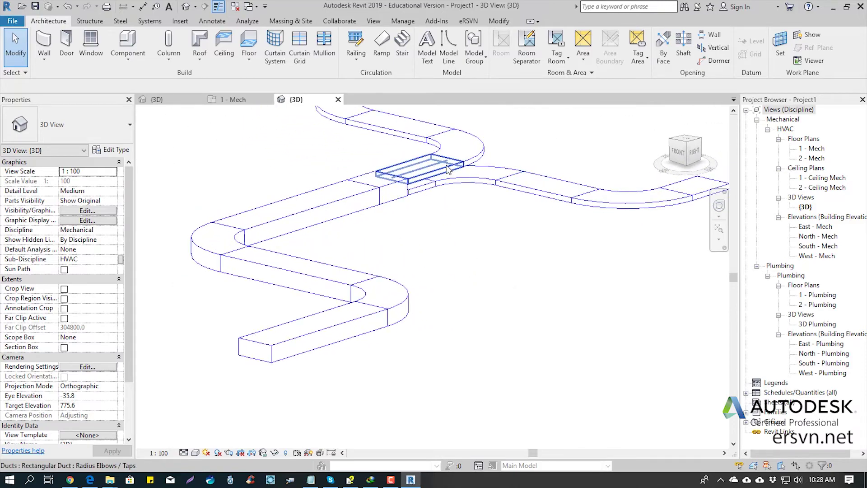
scroll(405, 254, "down", 2)
mouse_move(405, 254)
middle_mouse_down("shift")
mouse_move(364, 183)
mouse_move(391, 286)
mouse_move(285, 300)
mouse_move(368, 301)
mouse_move(294, 319)
mouse_move(430, 352)
mouse_move(514, 298)
mouse_move(441, 296)
mouse_move(417, 314)
middle_mouse_up("shift")
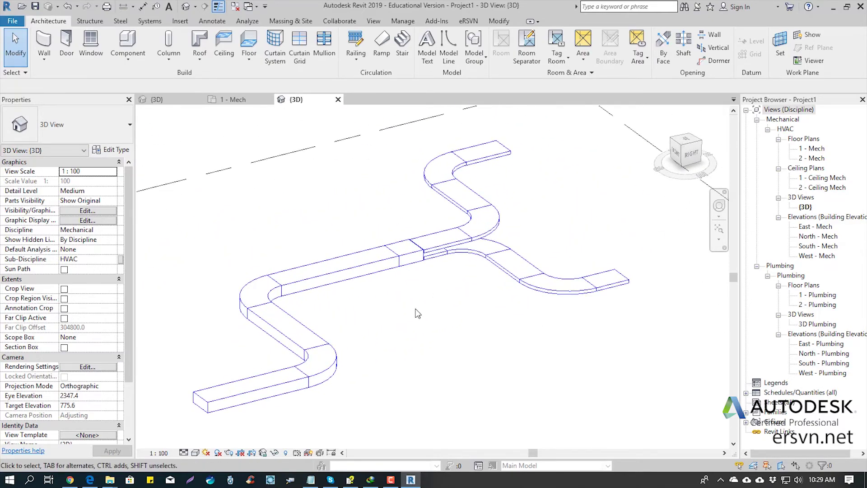